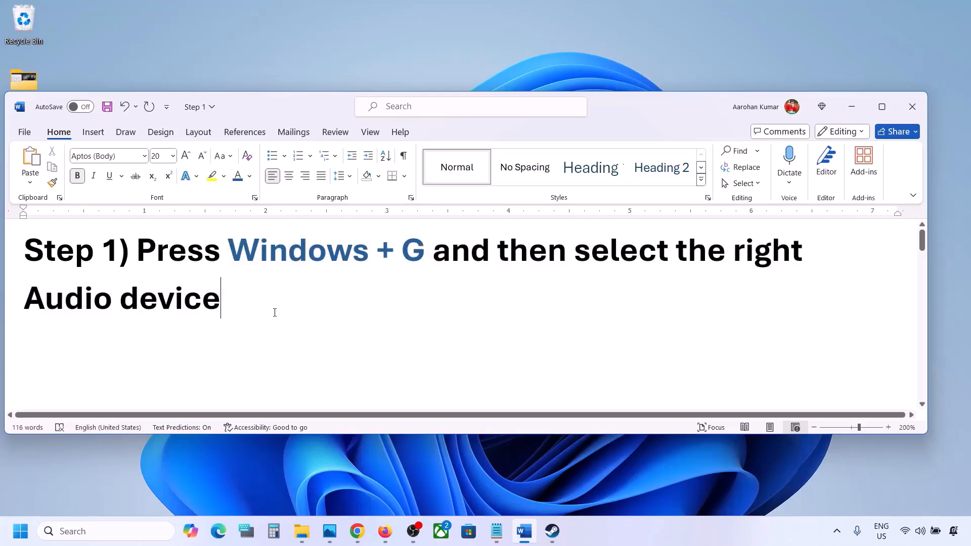
- Open the Xbox Game Bar's Audio widget and choose Speakers (Realtek(R) Audio) as the Windows default output
key("super+g")
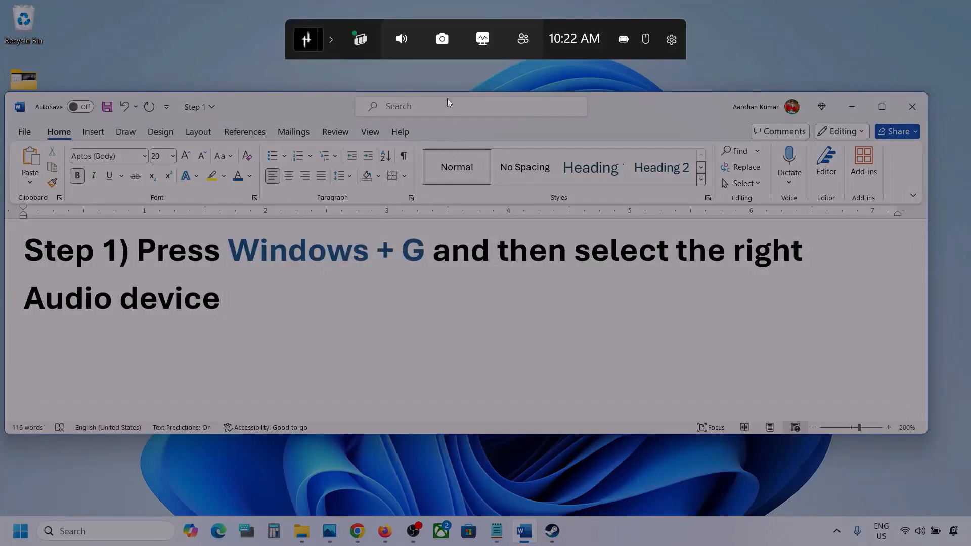
left_click(402, 41)
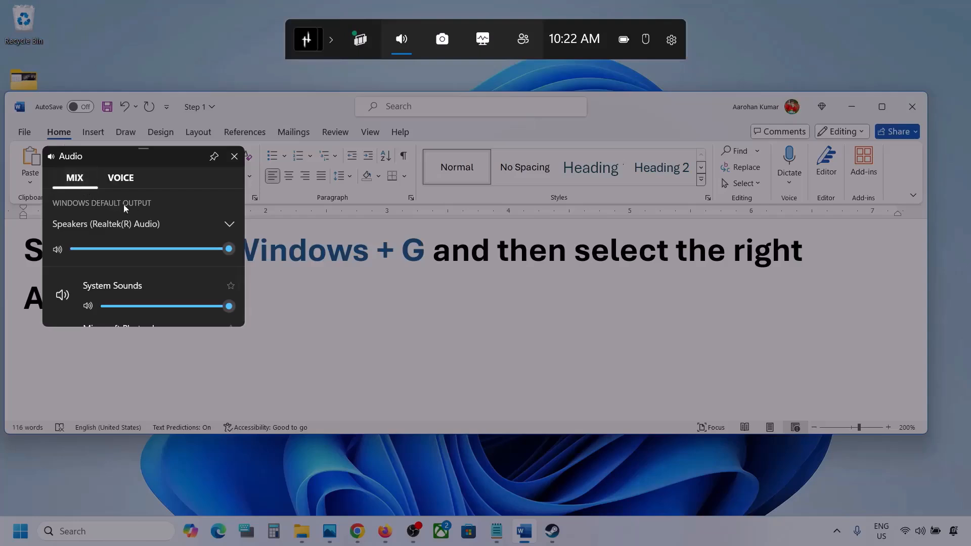
left_click(231, 225)
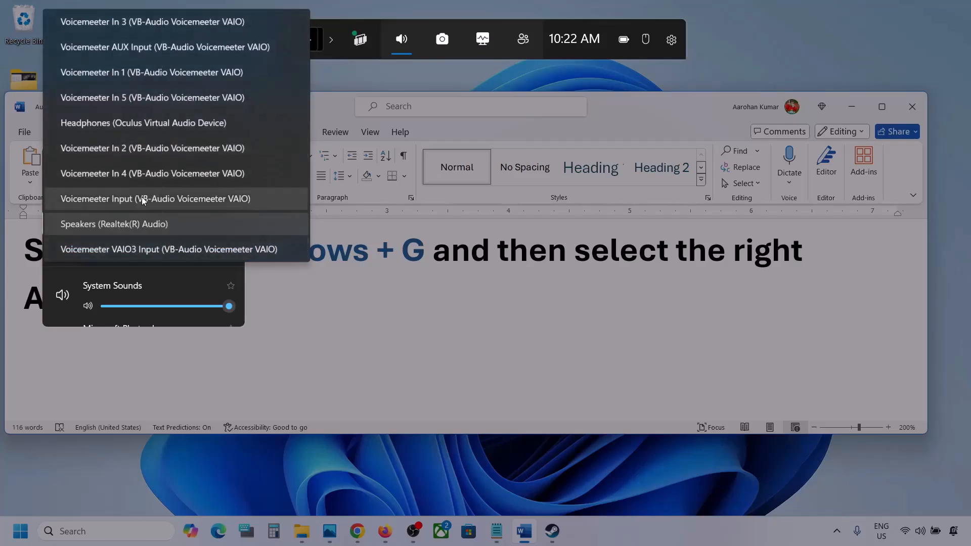
left_click(150, 225)
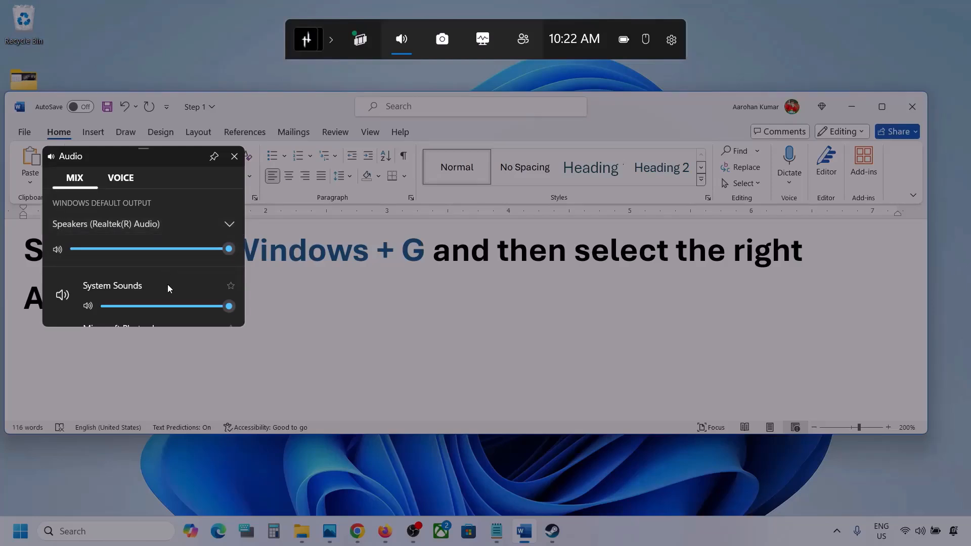
- Enlarge the Audio widget downward and check the volume sliders of System Sounds and all listed apps
scroll(168, 284, "down", 2)
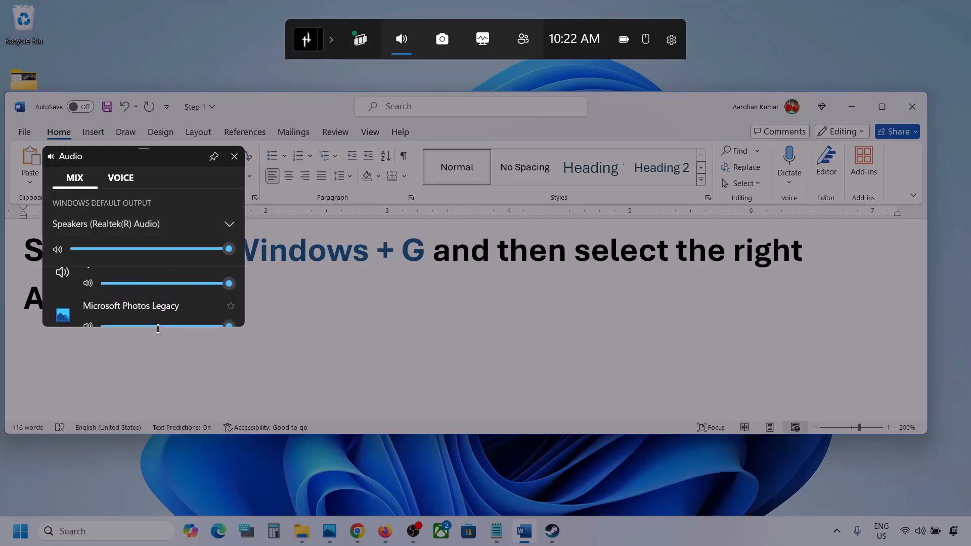
left_click_drag(158, 326, 162, 447)
scroll(147, 350, "up", 1)
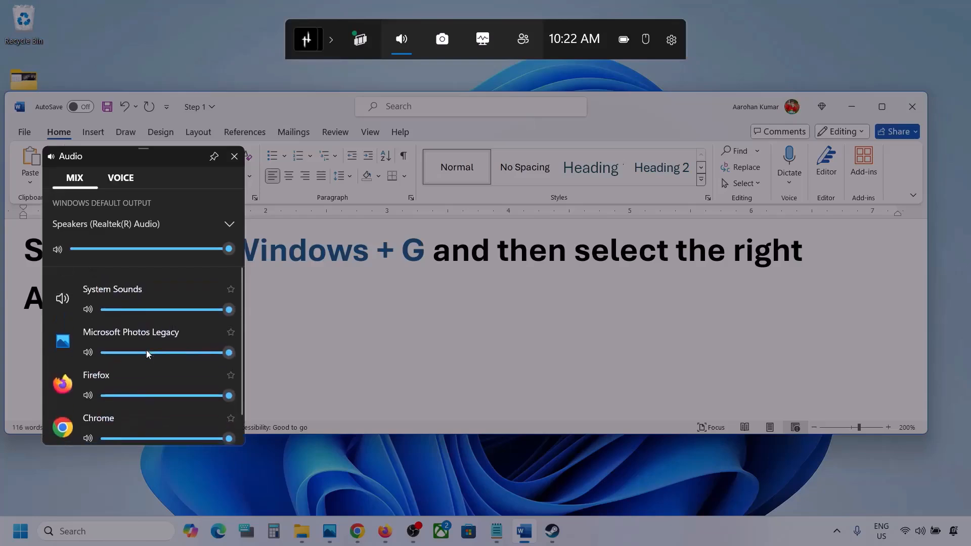
scroll(147, 350, "down", 2)
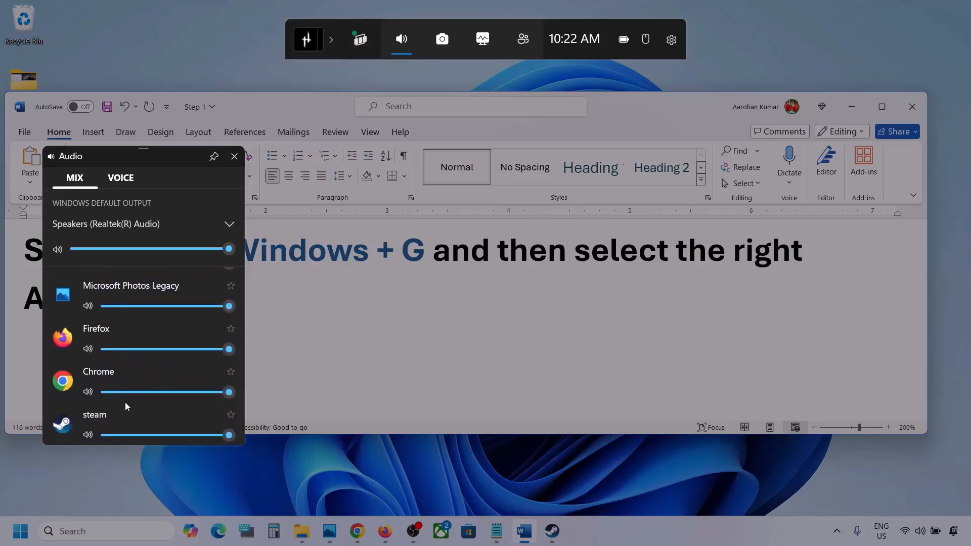
scroll(119, 361, "up", 1)
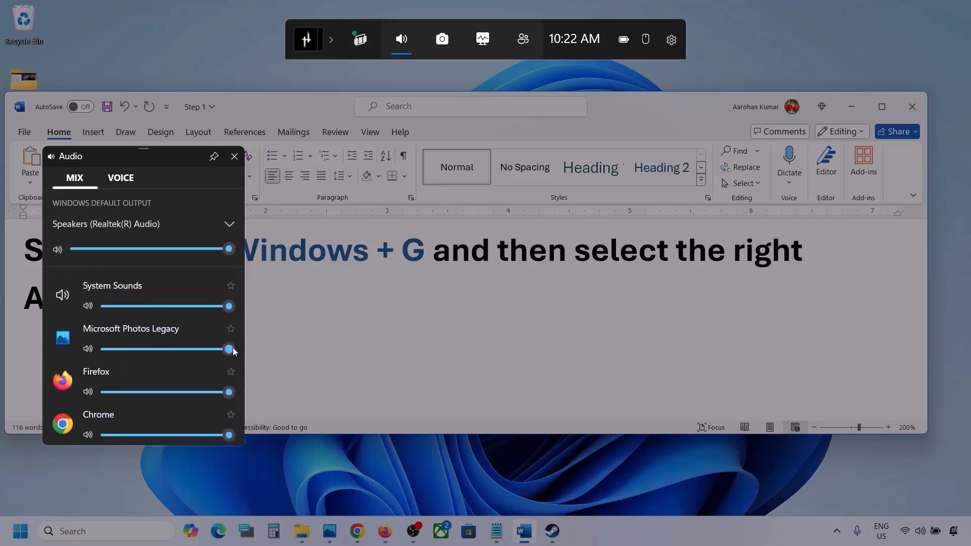
mouse_move(231, 349)
left_mouse_down()
mouse_move(155, 353)
mouse_move(223, 349)
left_mouse_up()
scroll(179, 365, "down", 1)
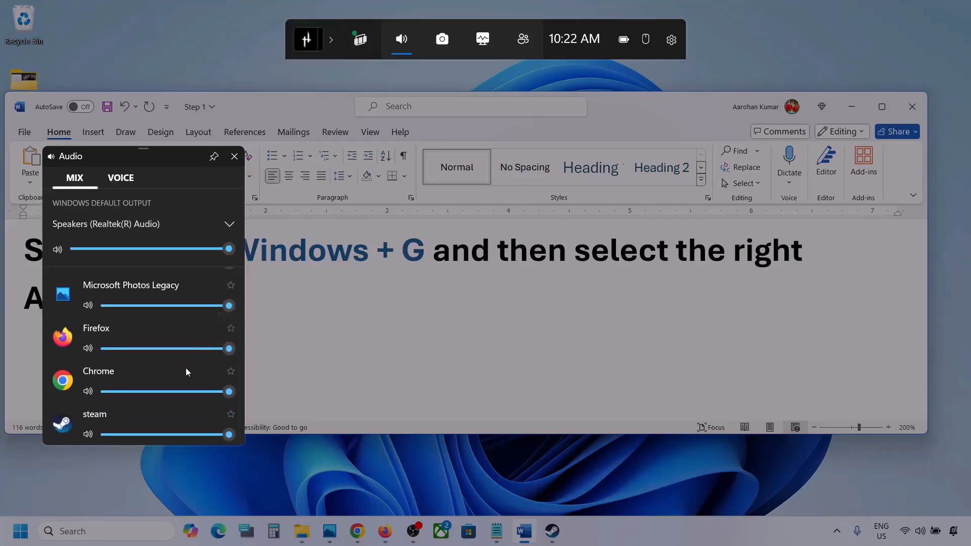
scroll(126, 396, "up", 1)
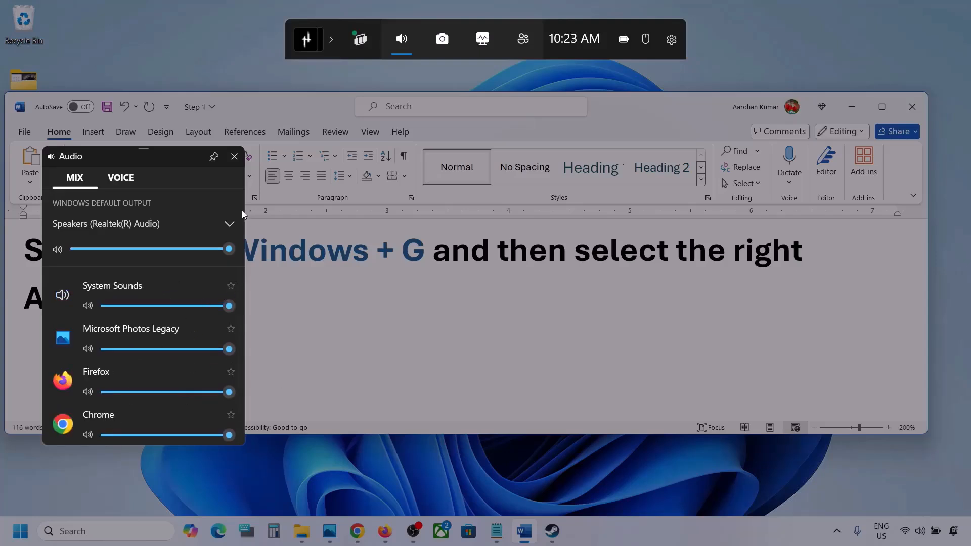
- In the Audio widget's voice settings, choose Microphone Array (Intel® Smart Sound Technology for Digital Microphones) as the Windows default input
left_click(119, 178)
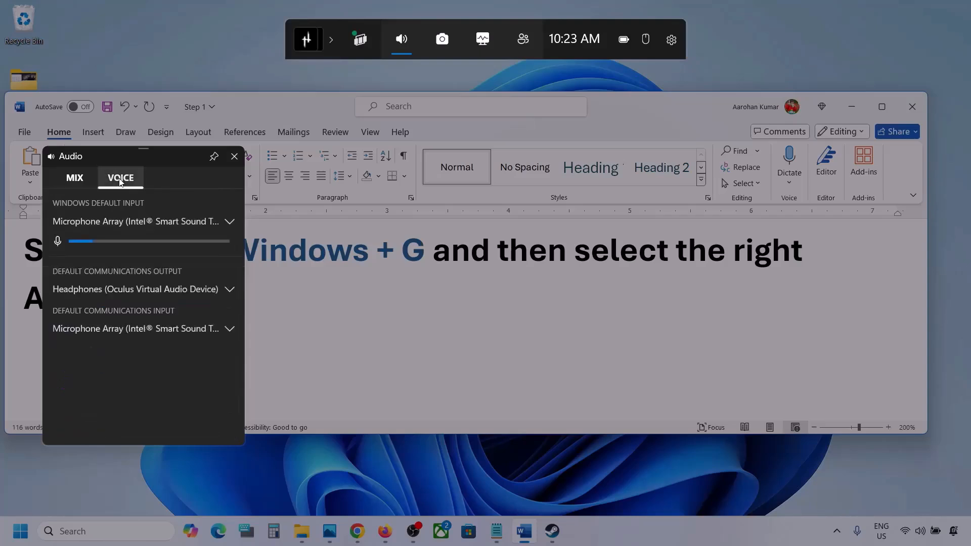
left_click(232, 221)
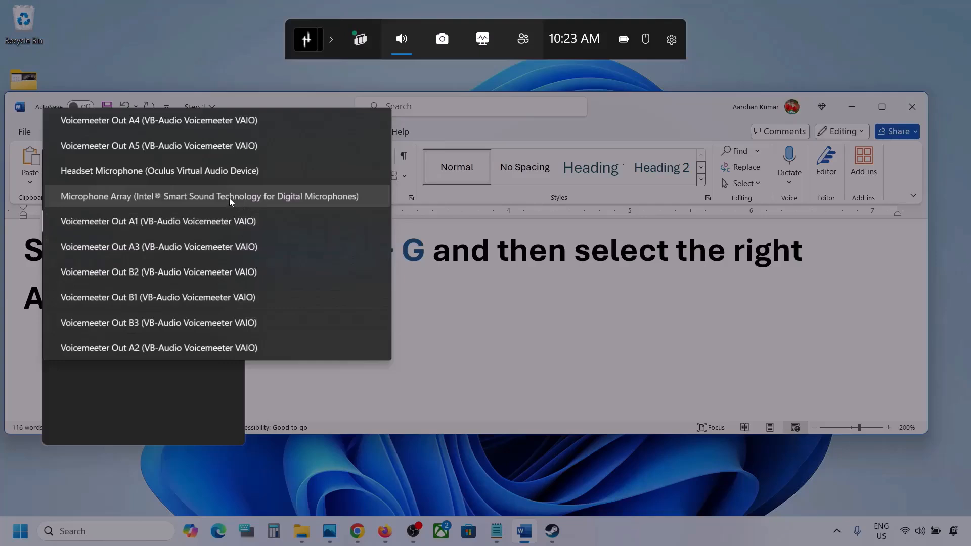
left_click(229, 198)
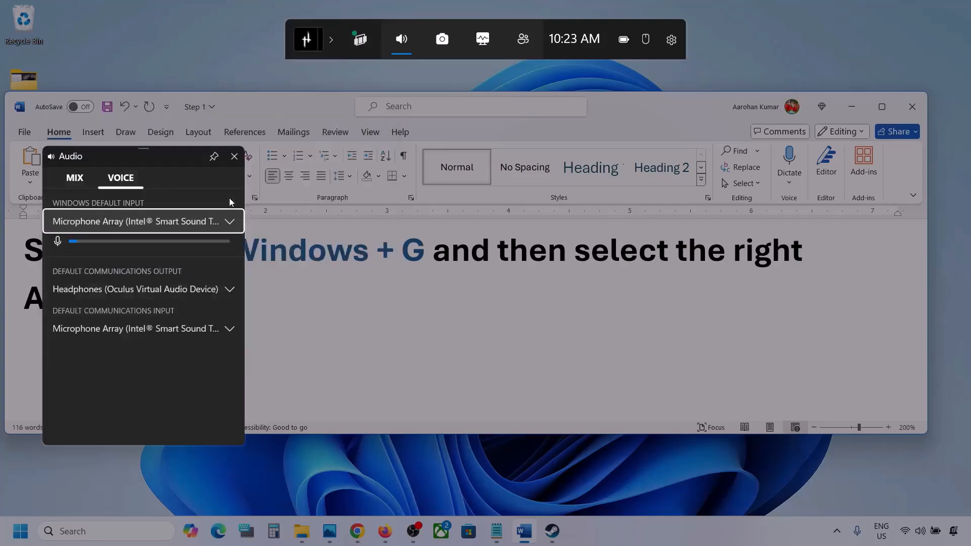
- Set the default communications output to Speakers (Realtek(R) Audio) and input to Microphone Array (Intel® Smart Sound Technology), and close the Game Bar
left_click(229, 291)
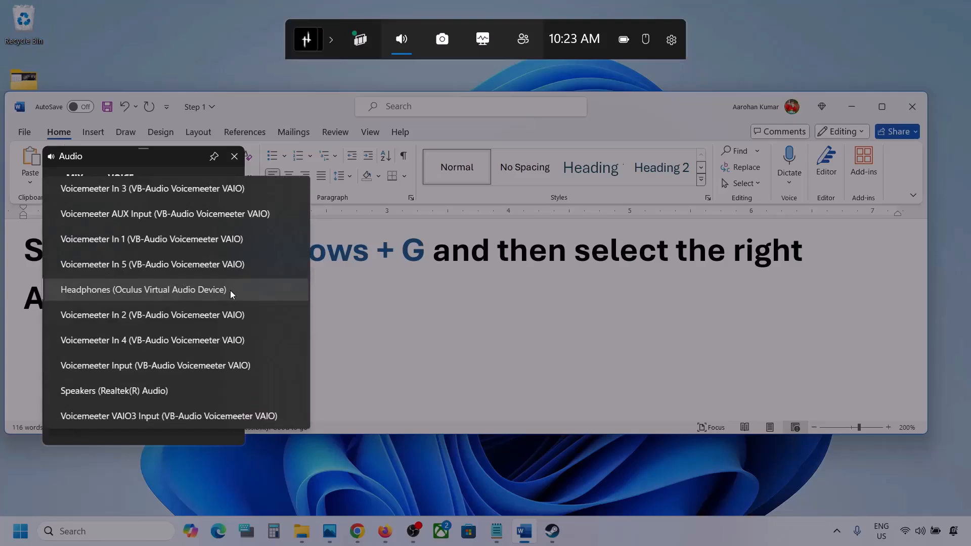
left_click(153, 391)
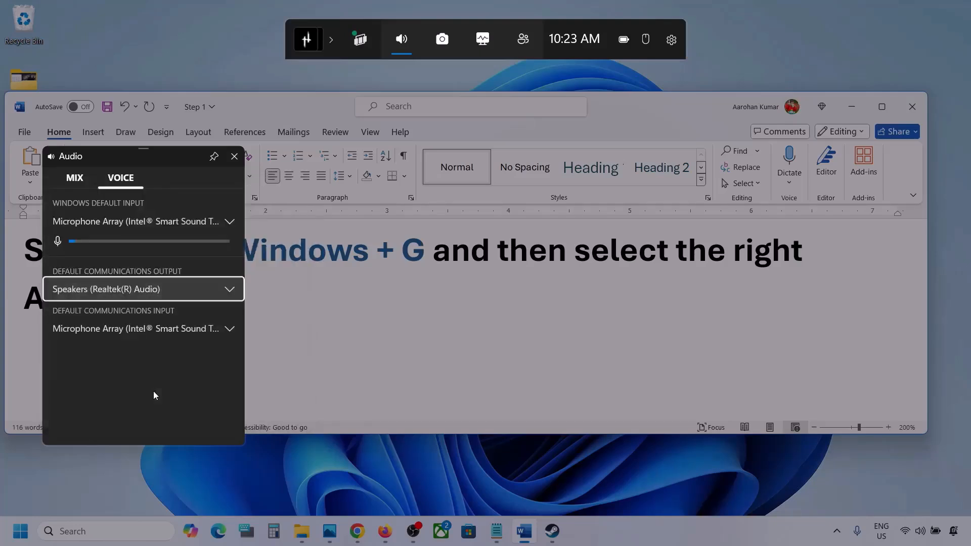
left_click(229, 329)
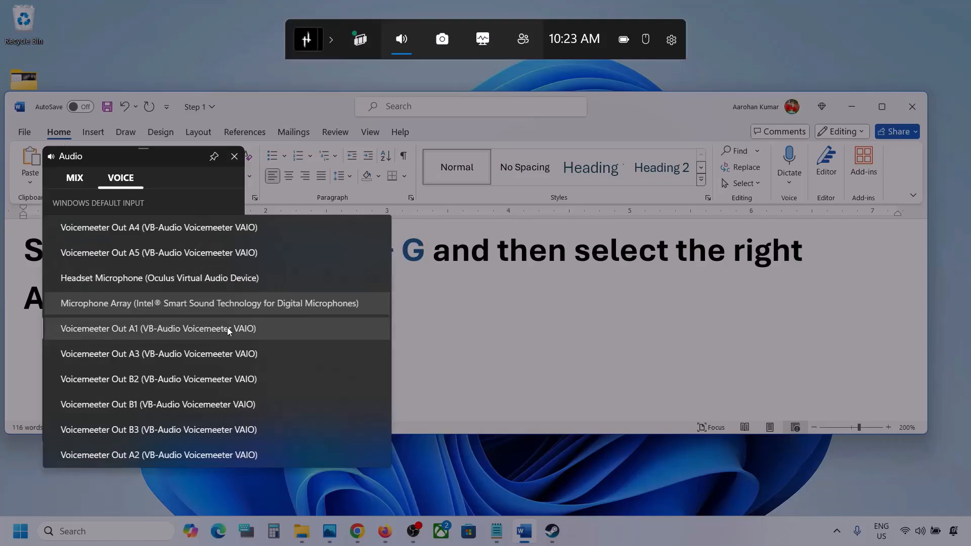
left_click(264, 302)
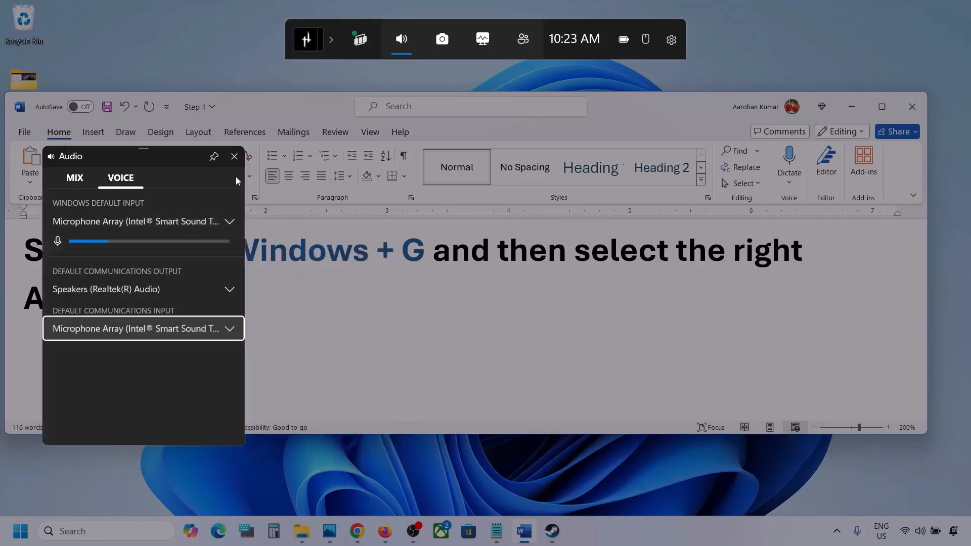
left_click(234, 158)
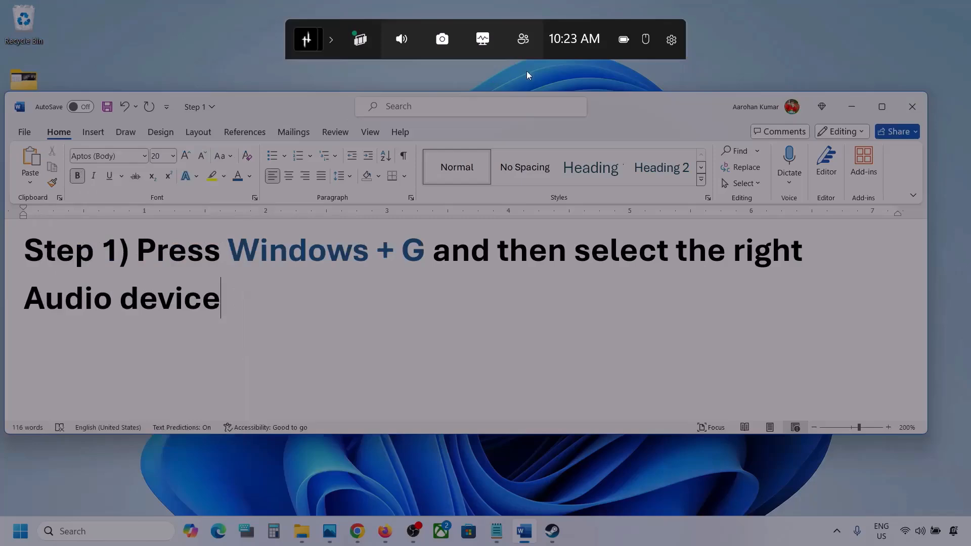
left_click(526, 74)
- Read Step 2 in the Word document, highlight "Make sure volume is not mute", and minimize the document
left_click(22, 532)
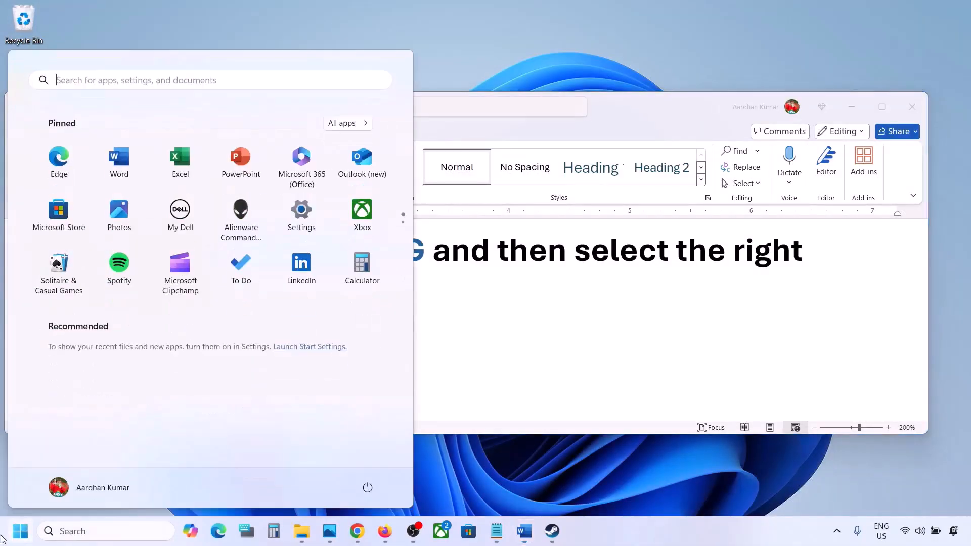
left_click(456, 396)
scroll(457, 395, "down", 5)
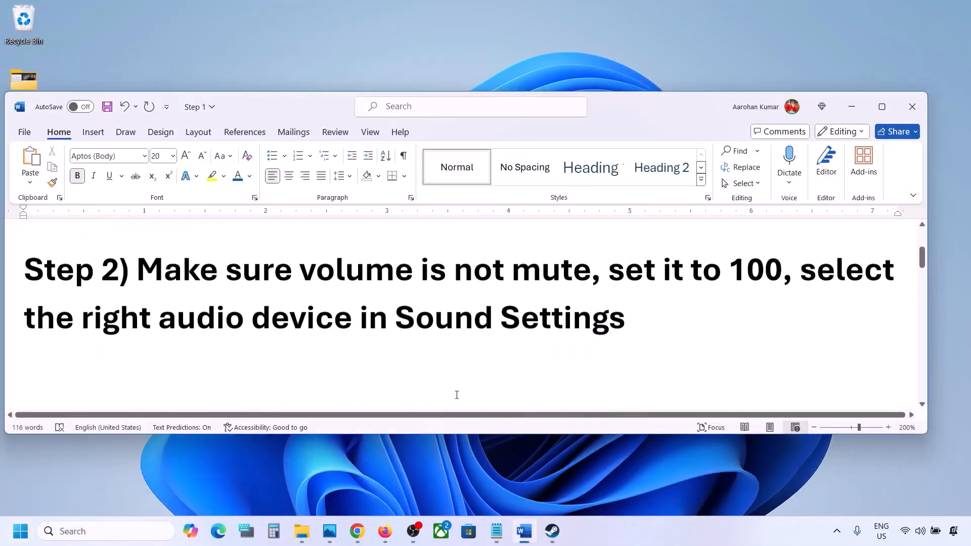
left_click_drag(151, 281, 591, 276)
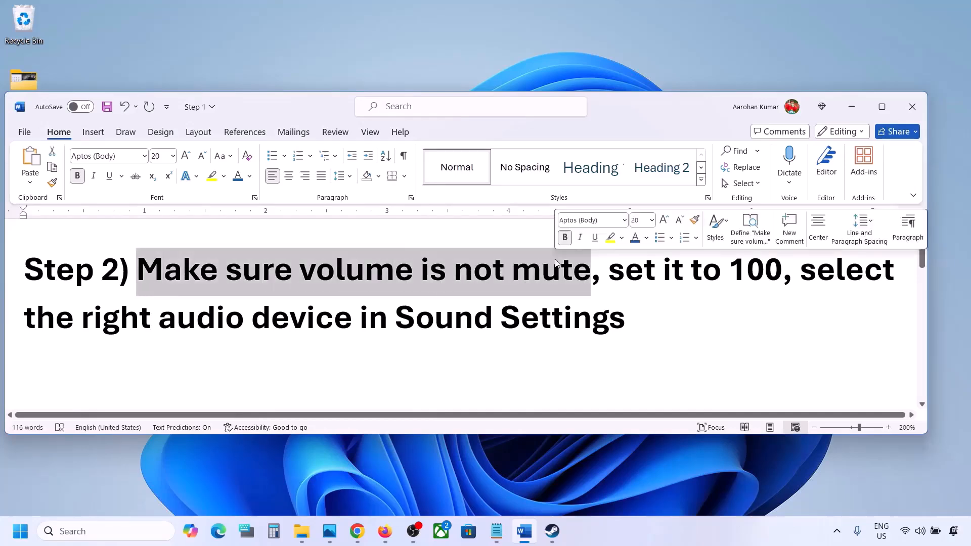
left_click(852, 106)
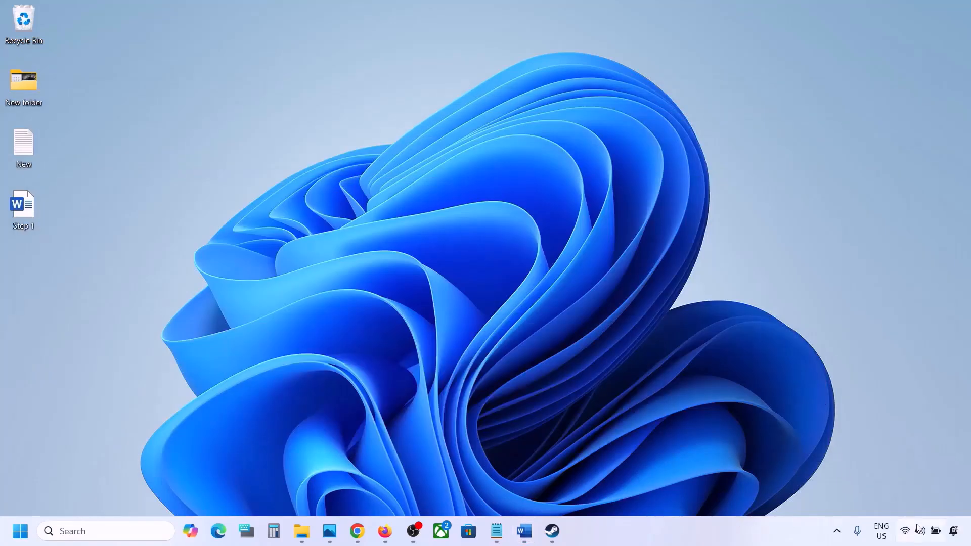
- Open the Windows volume mixer, set Steam's volume to 100, and close Settings
mouse_move(923, 534)
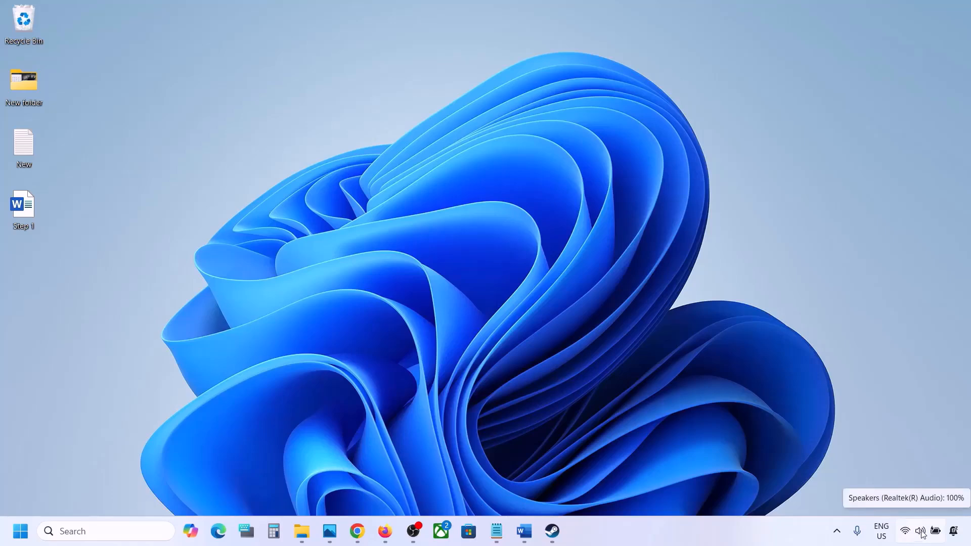
right_click(923, 534)
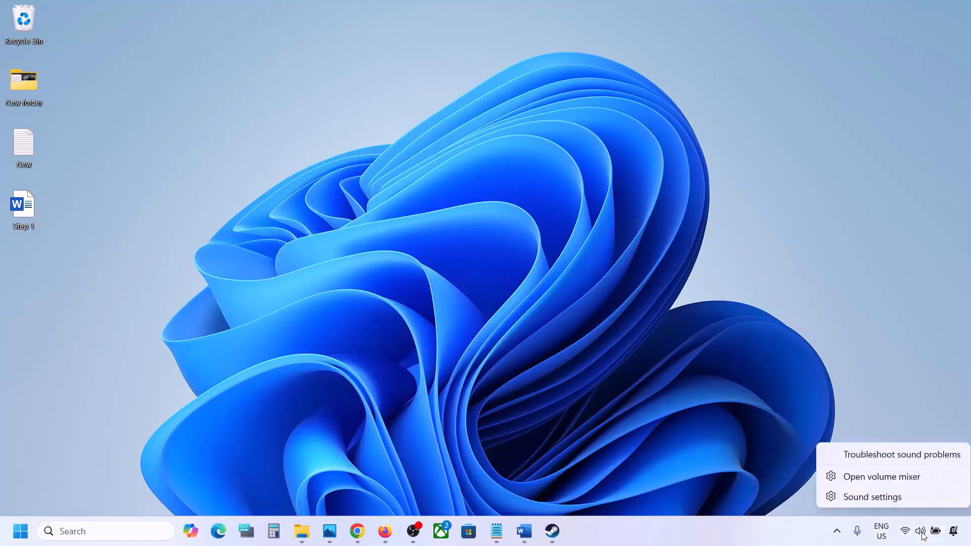
left_click(893, 481)
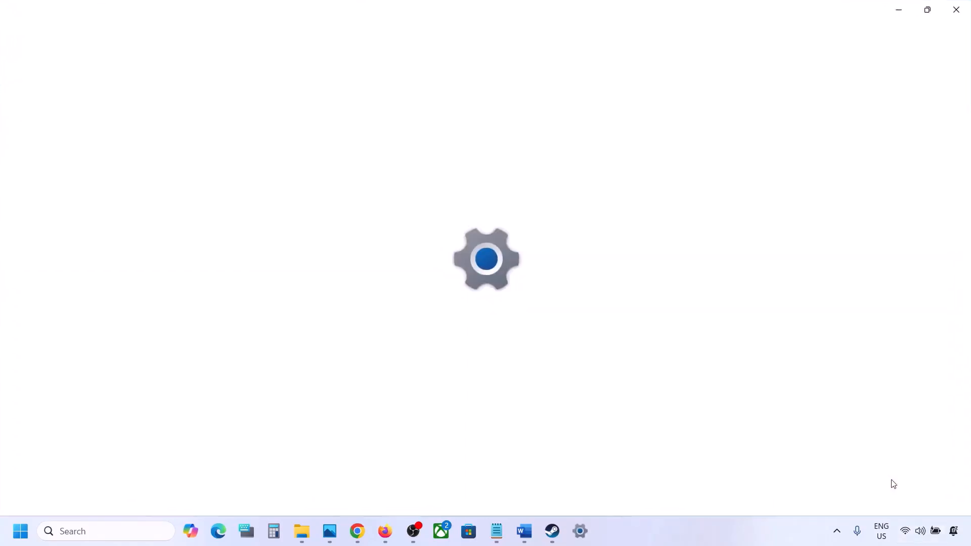
scroll(603, 360, "down", 2)
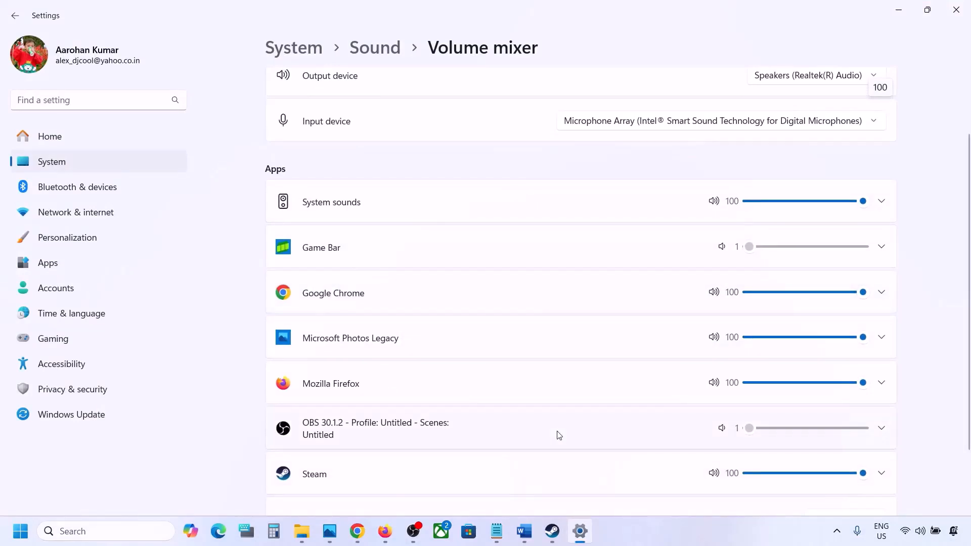
scroll(559, 435, "down", 1)
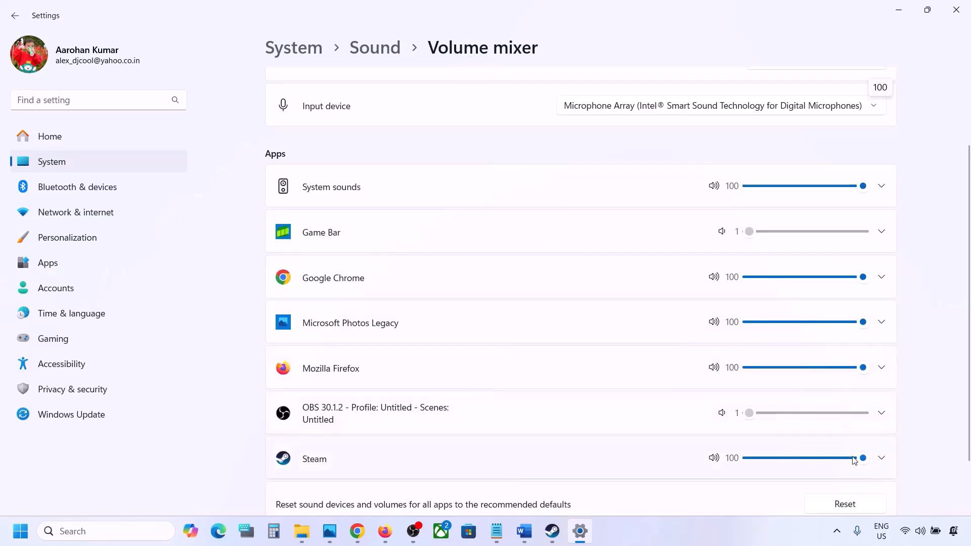
mouse_move(863, 458)
left_mouse_down()
mouse_move(748, 464)
mouse_move(876, 453)
left_mouse_up()
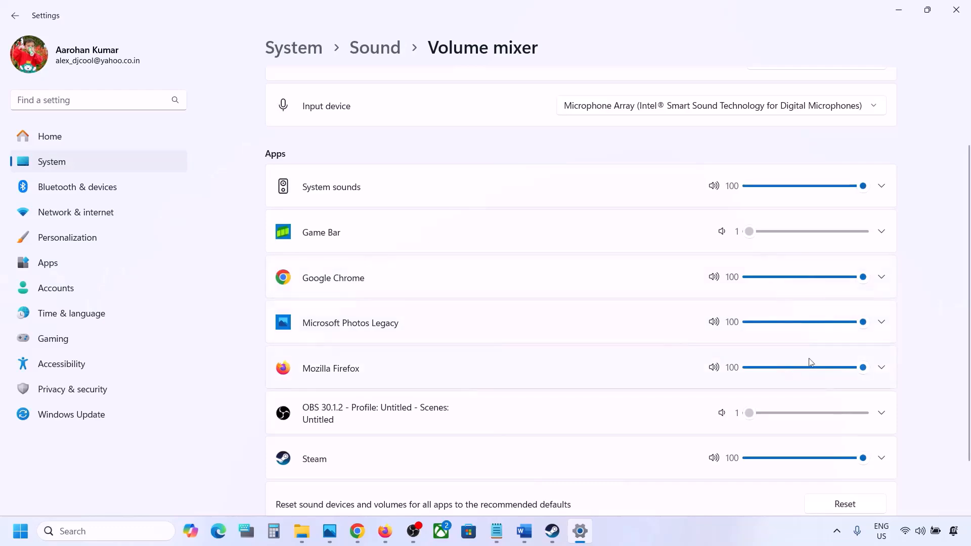
left_click(956, 9)
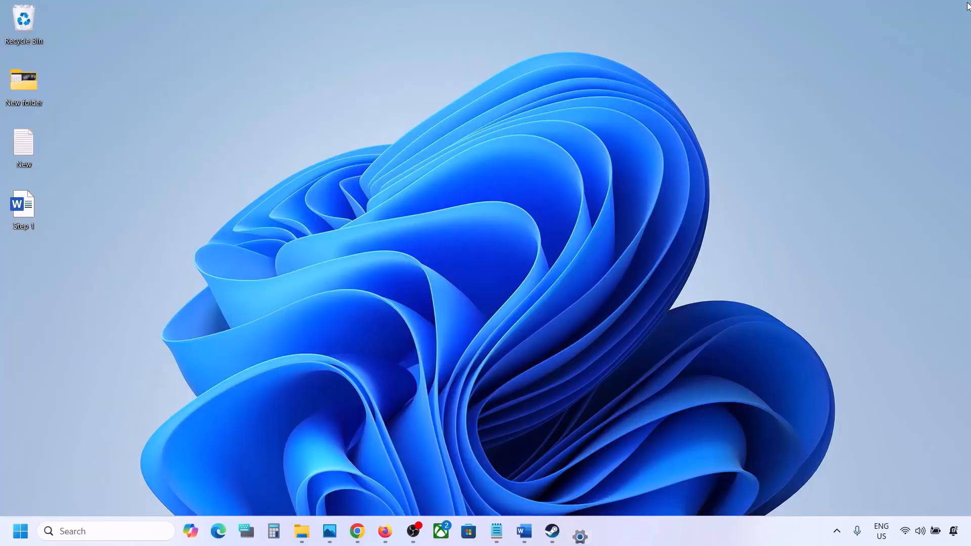
- Bring back the Word document and highlight "right audio device in Sound Settings" in Step 2
left_click(524, 531)
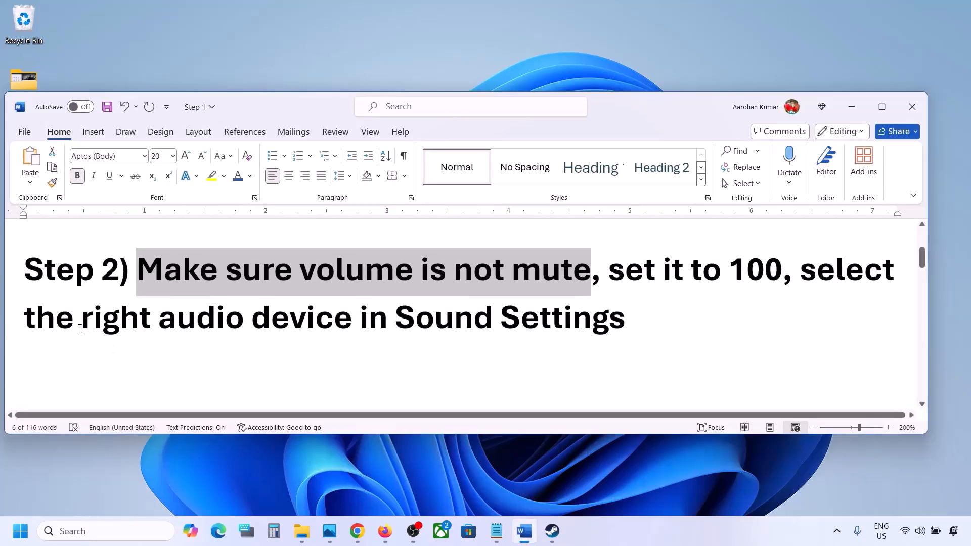
left_click_drag(80, 329, 627, 326)
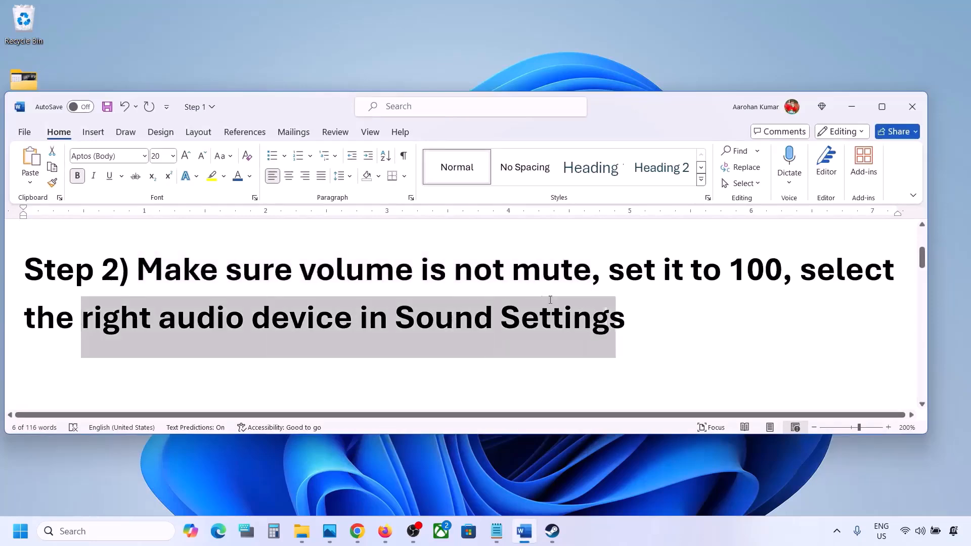
left_click(920, 534)
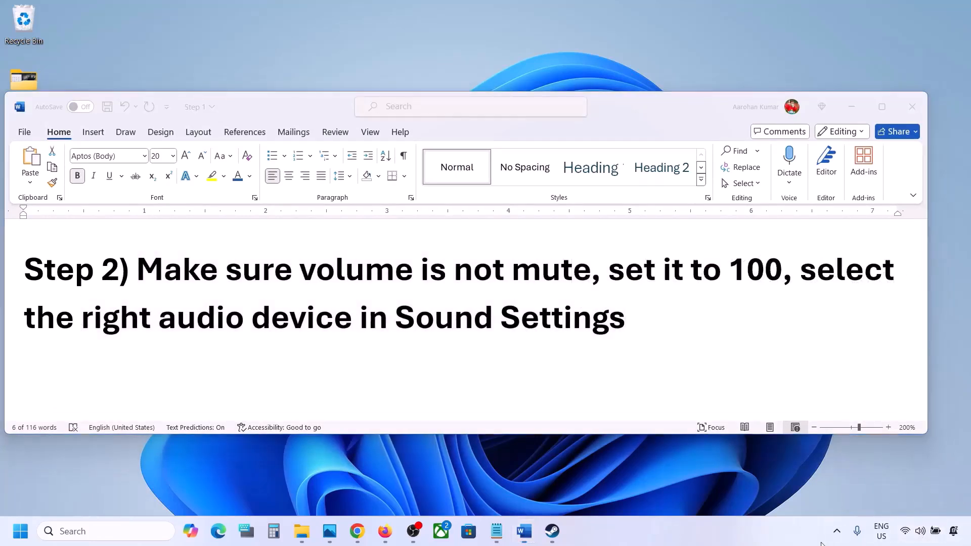
- Open the Windows Sound settings and choose Speakers (Realtek(R) Audio) as the output device
right_click(925, 530)
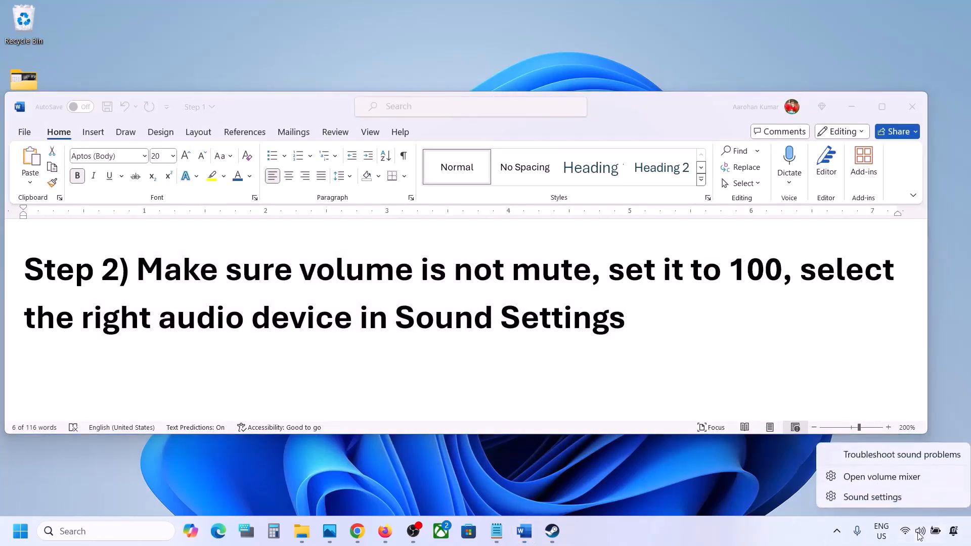
left_click(893, 499)
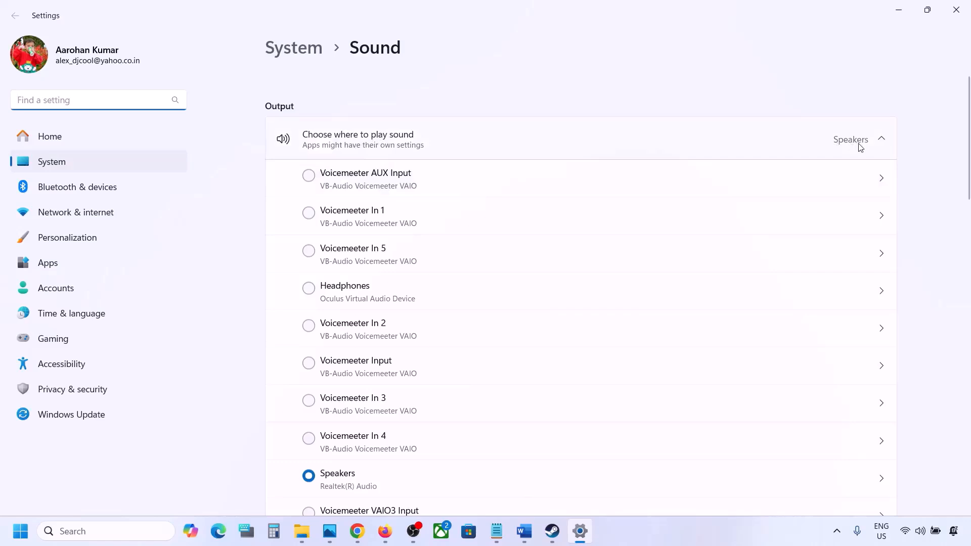
scroll(436, 360, "down", 2)
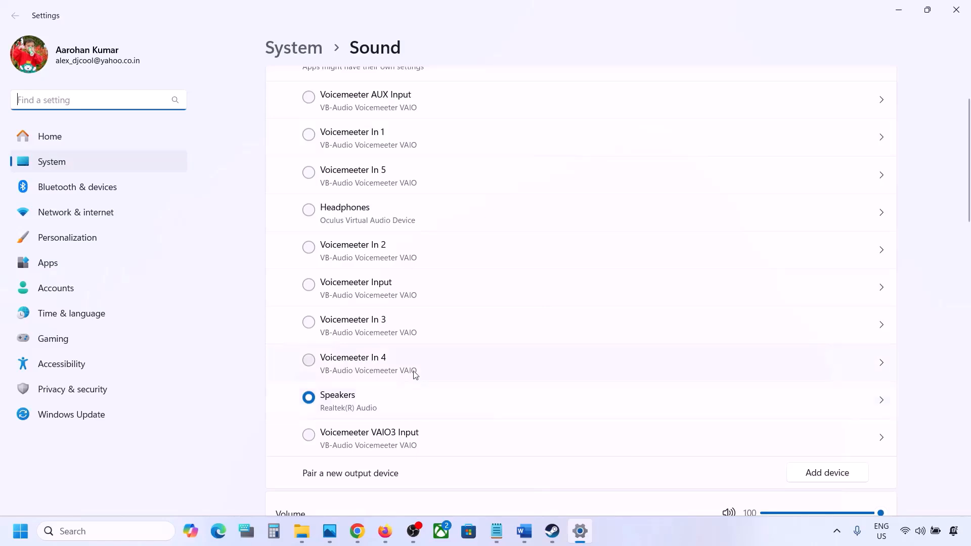
left_click(354, 403)
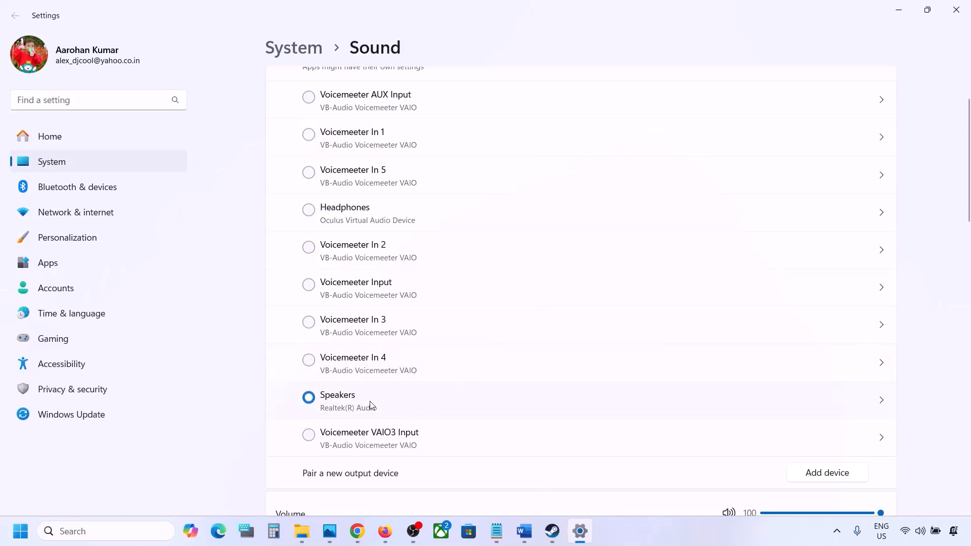
- Check the output volume, the selected input device and the input volume in the Sound settings, and close Settings
scroll(371, 405, "down", 5)
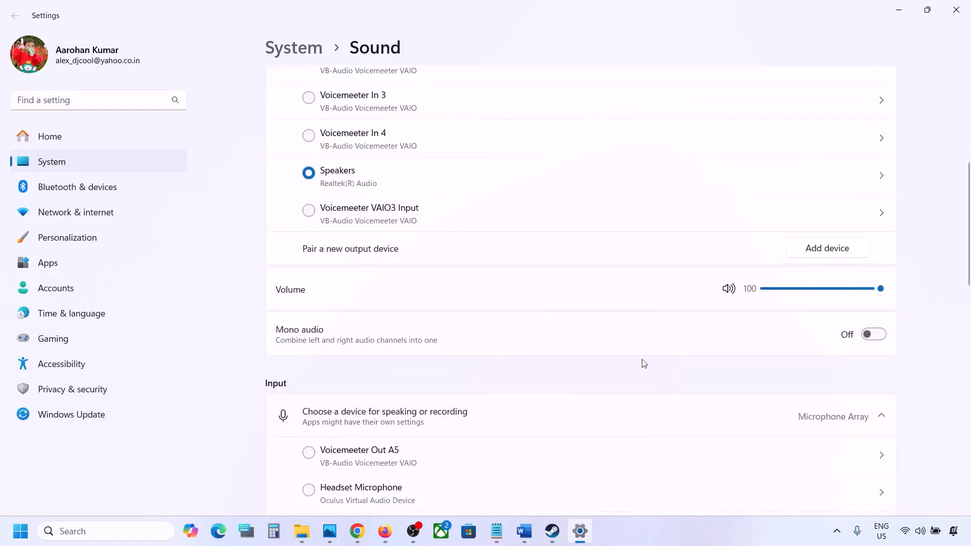
scroll(644, 364, "down", 6)
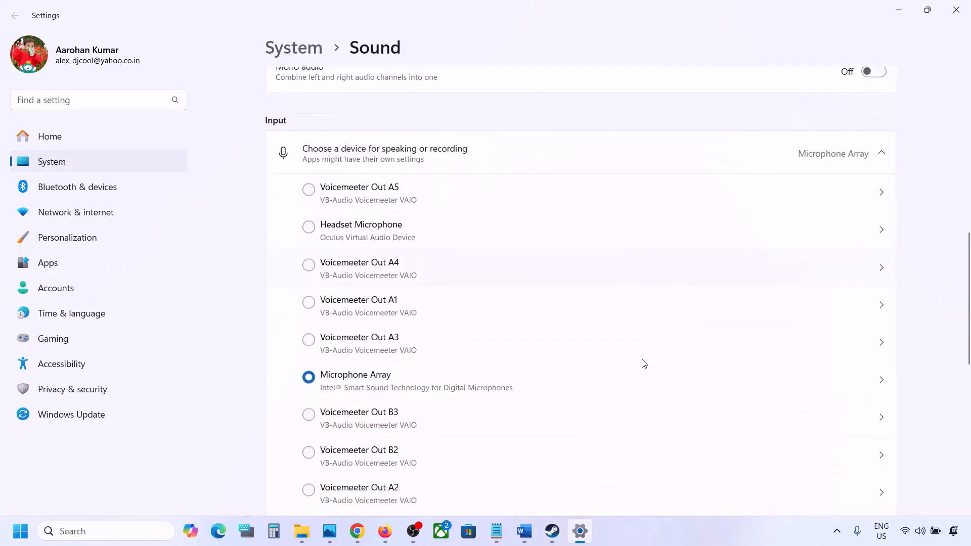
scroll(392, 423, "down", 2)
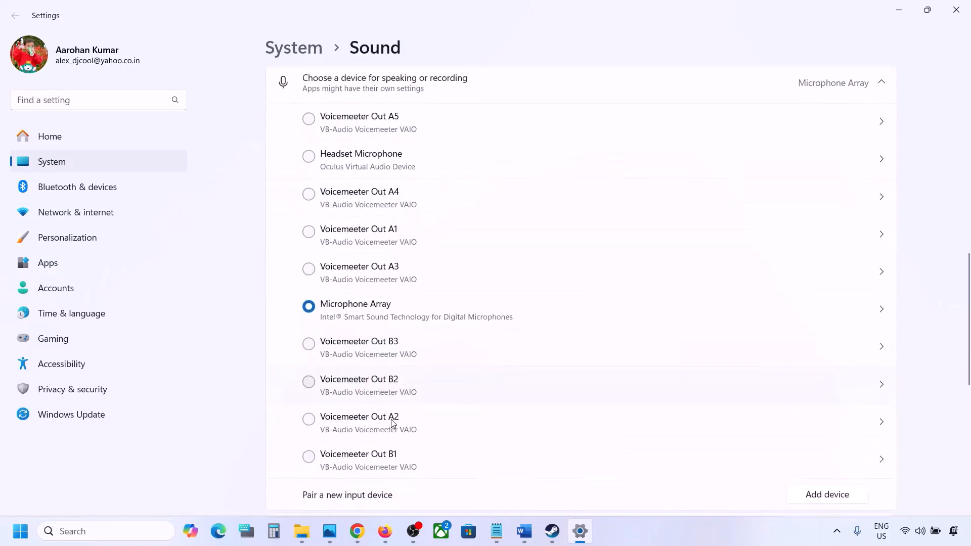
scroll(494, 366, "down", 1)
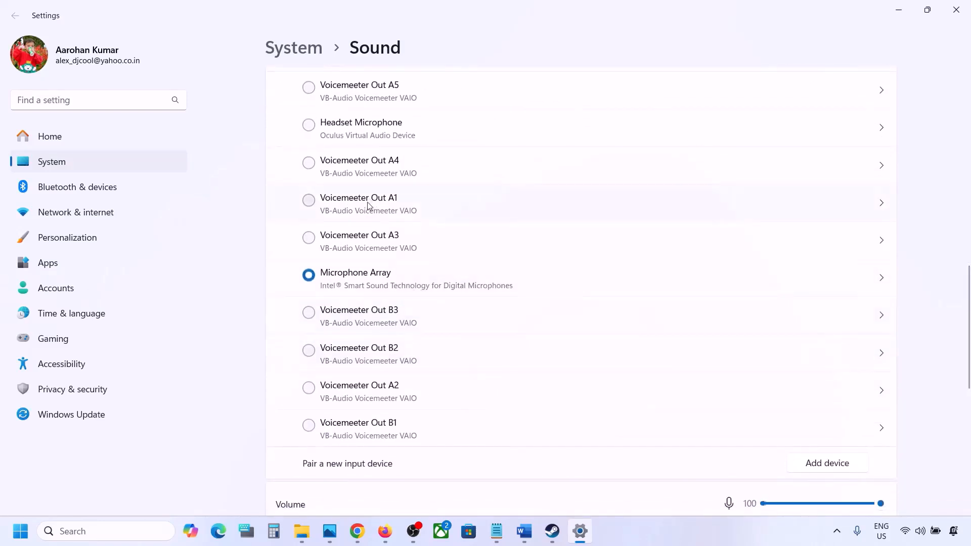
scroll(434, 293, "down", 2)
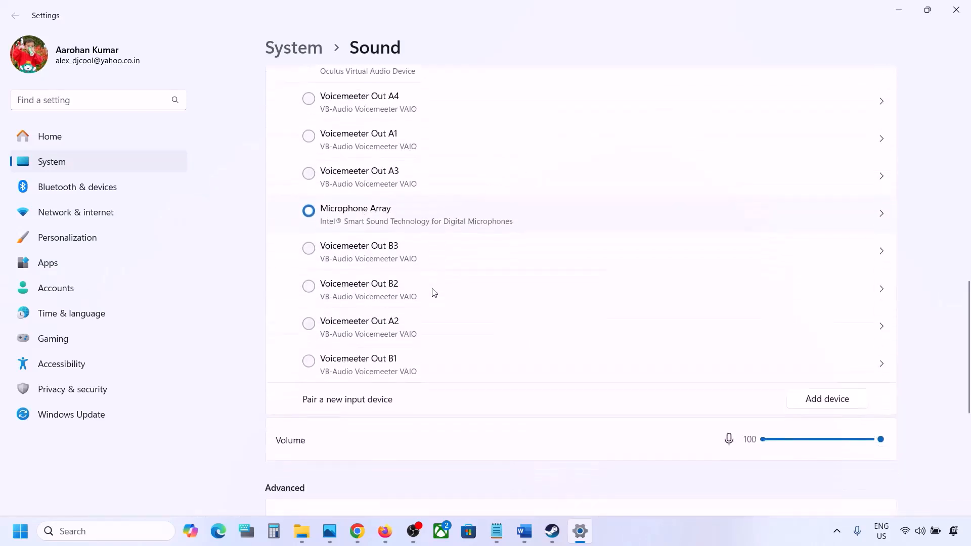
scroll(434, 291, "down", 3)
scroll(430, 242, "up", 4)
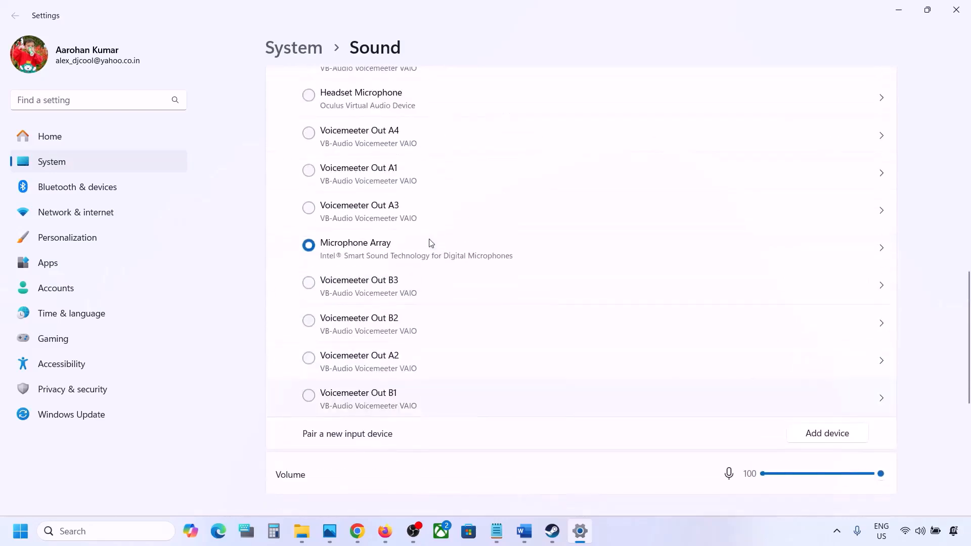
scroll(393, 334, "down", 3)
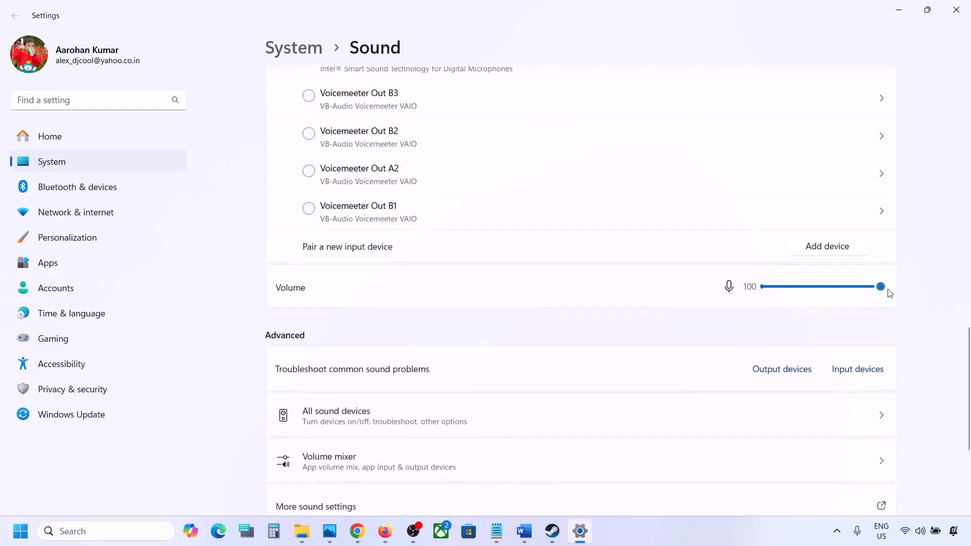
scroll(642, 347, "down", 2)
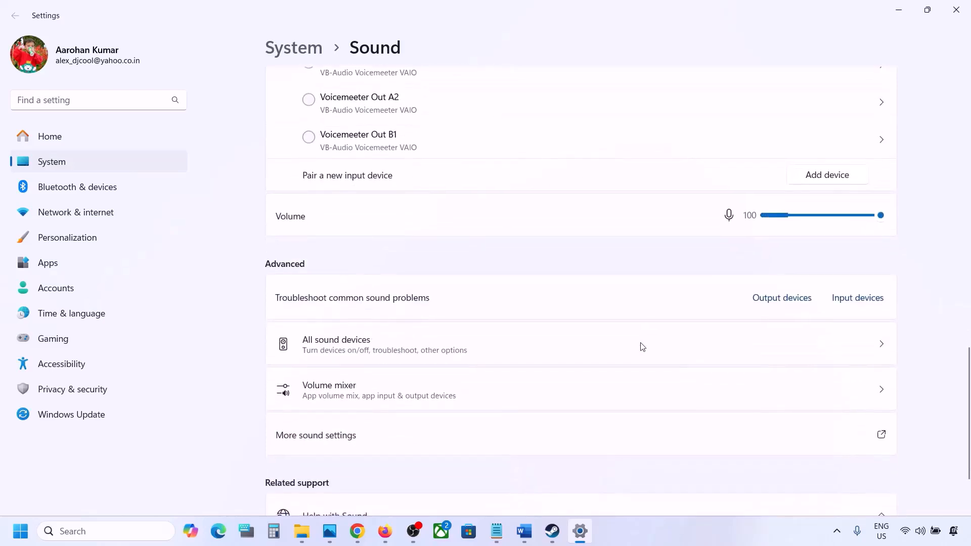
scroll(718, 266, "down", 2)
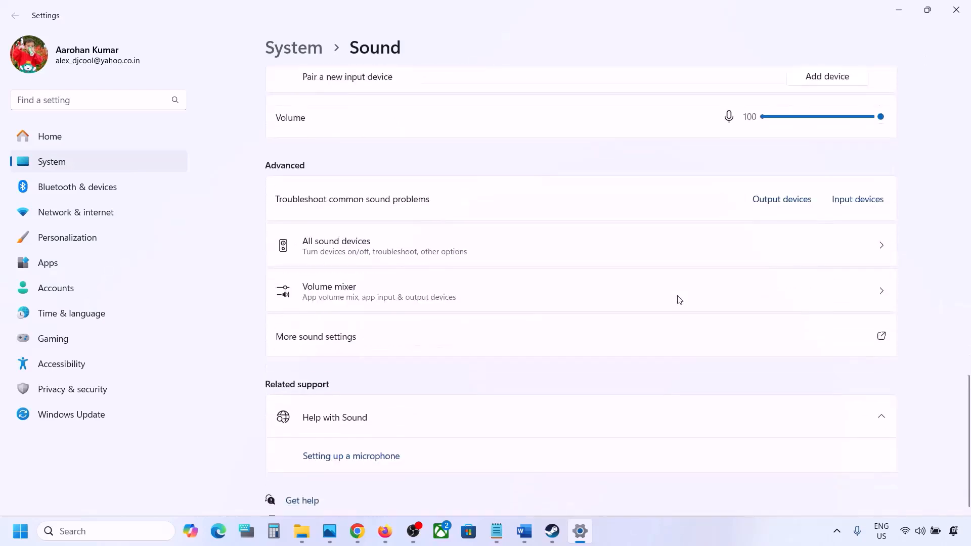
left_click(967, 9)
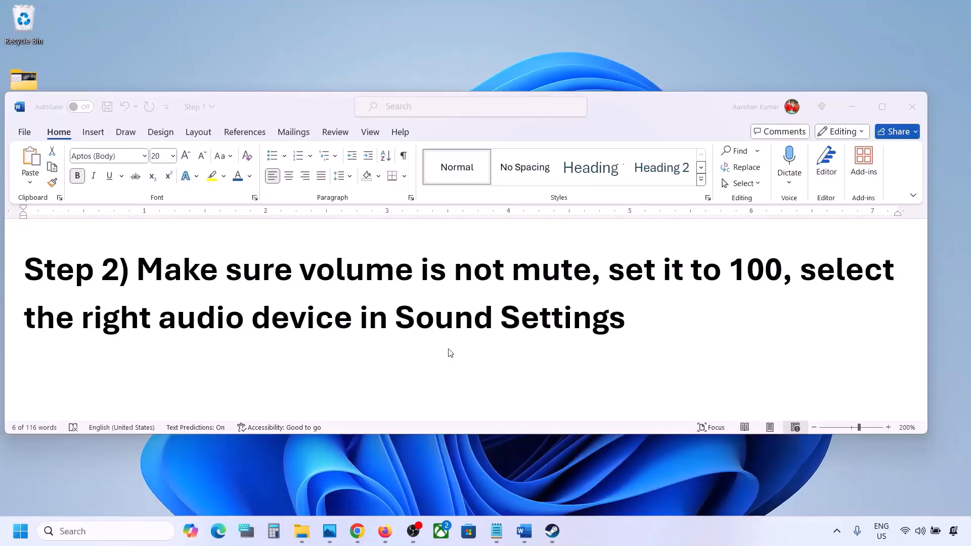
- Read Step 3 in the Word document and highlight "Restart PC"
scroll(450, 353, "down", 2)
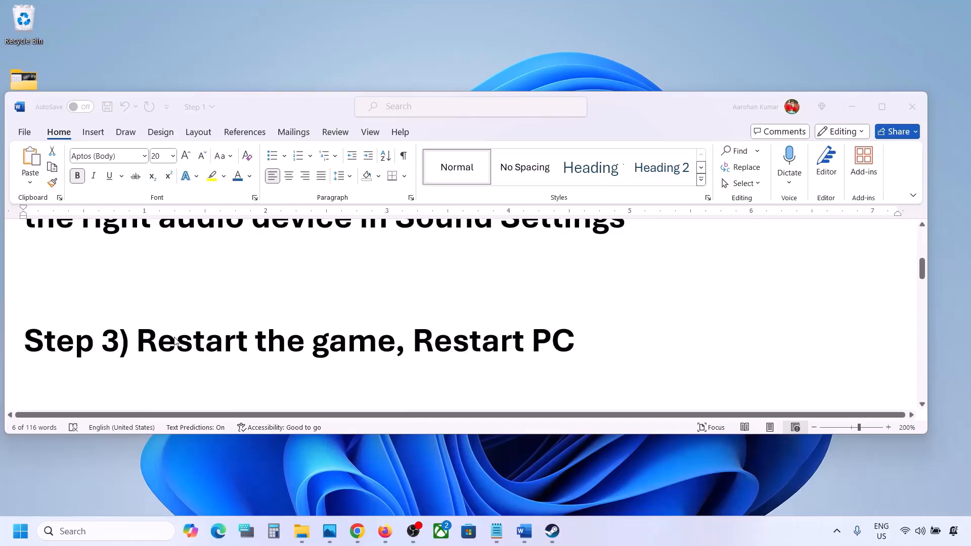
double_click(174, 341)
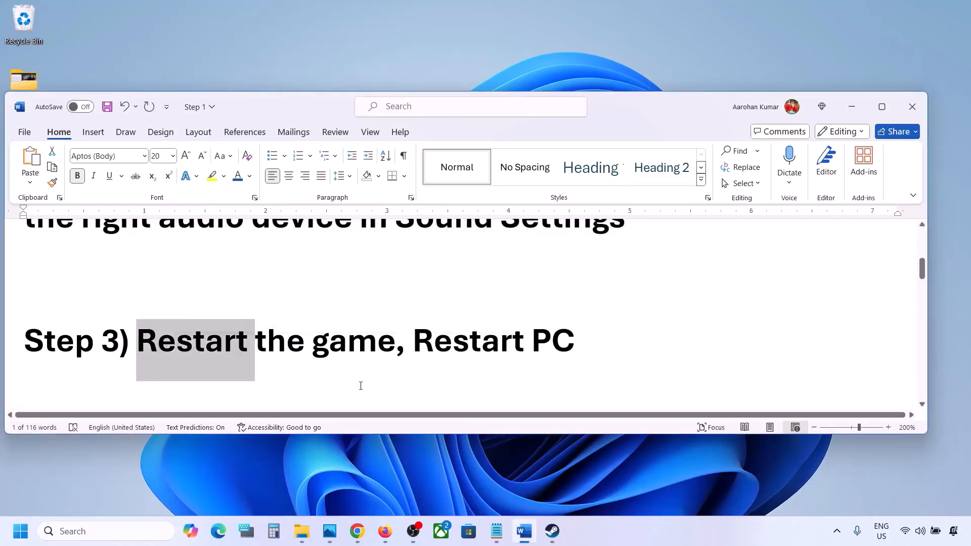
left_click(275, 338)
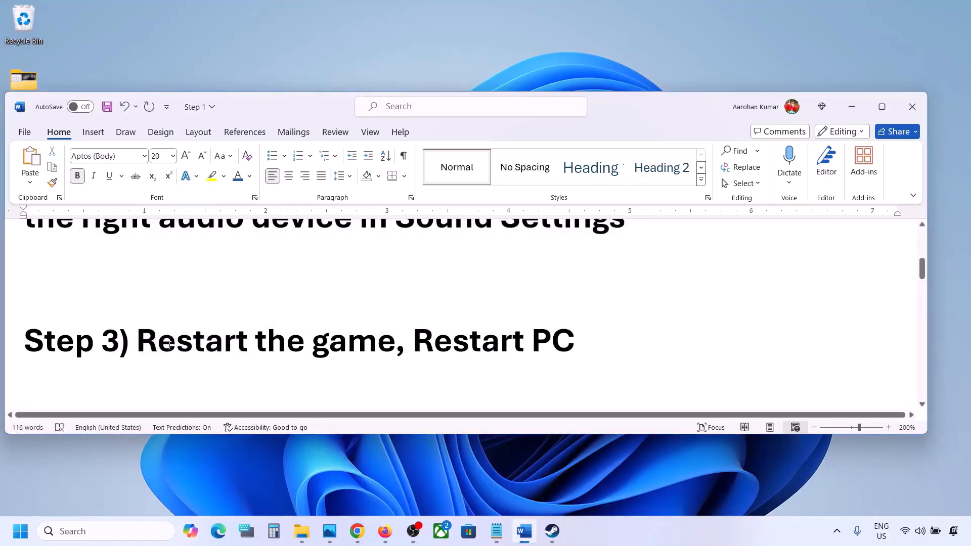
left_click_drag(169, 345, 577, 340)
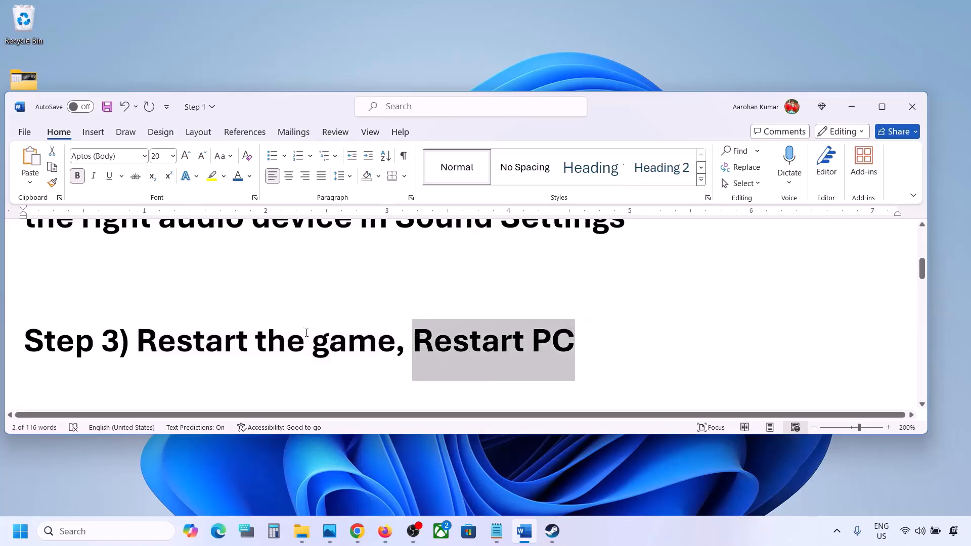
- Read Step 4 in the Word document about setting the sound sample rate to 48/44k Hz
scroll(306, 333, "down", 3)
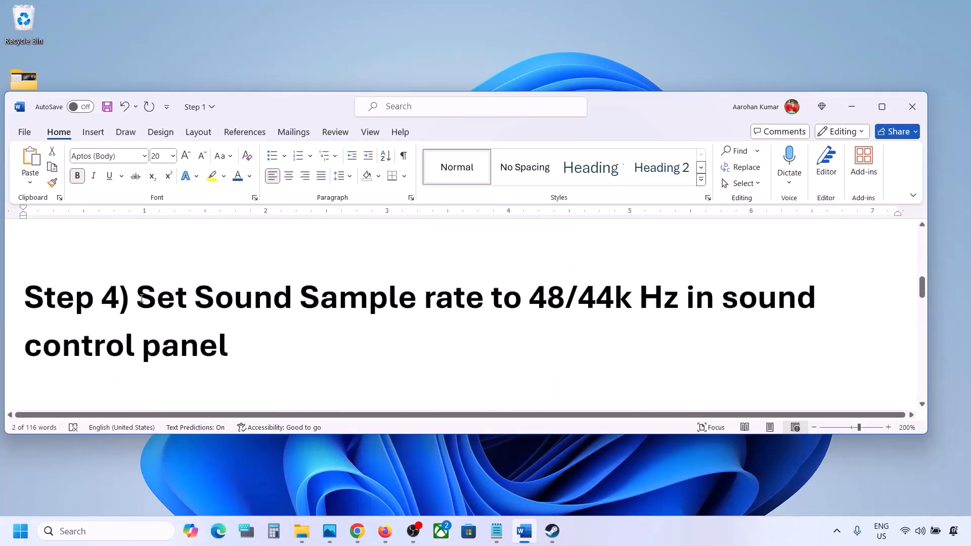
left_click_drag(141, 299, 619, 301)
left_click(618, 301)
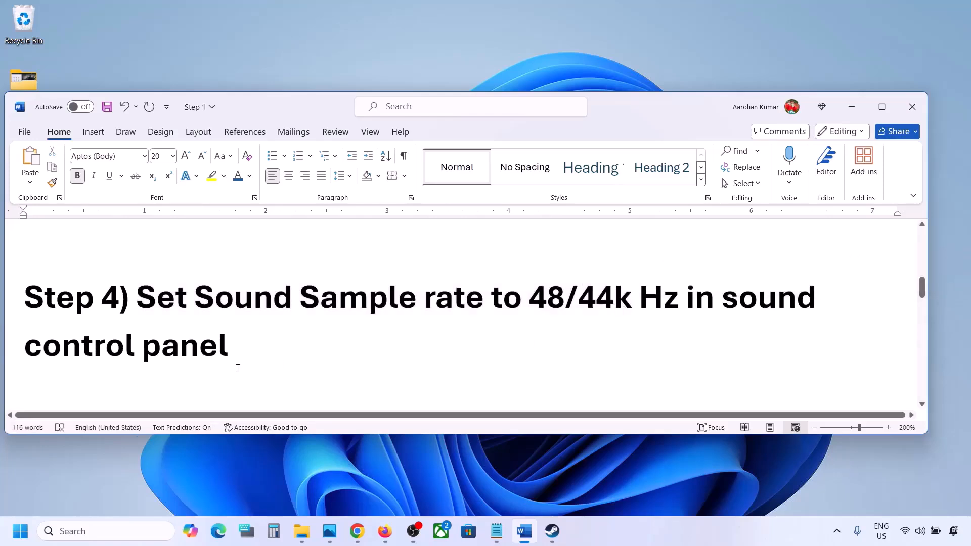
- Search Windows for "control", open Control Panel, and bring up the Sound dialog from Hardware and Sound, moving it clear of the window's corner
left_click(63, 531)
type("co")
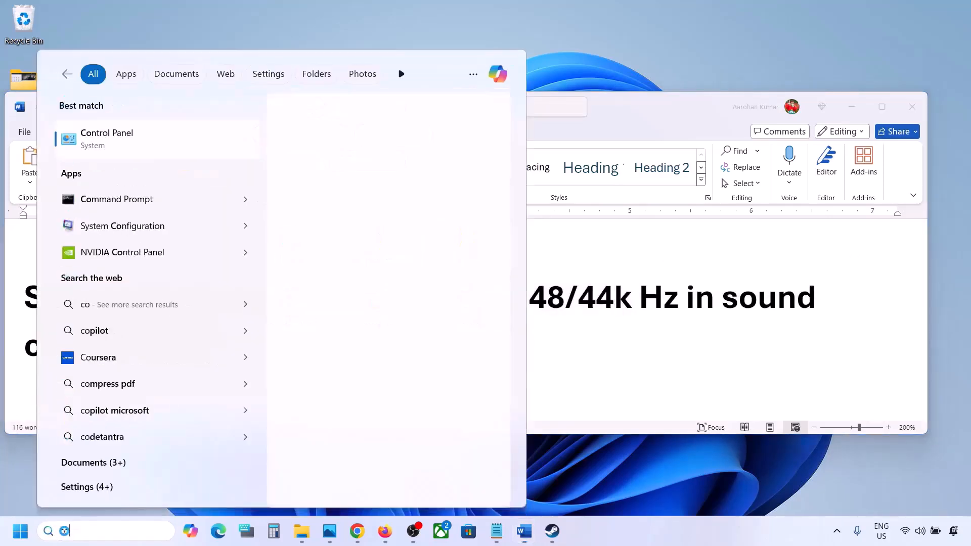
type("ntrol")
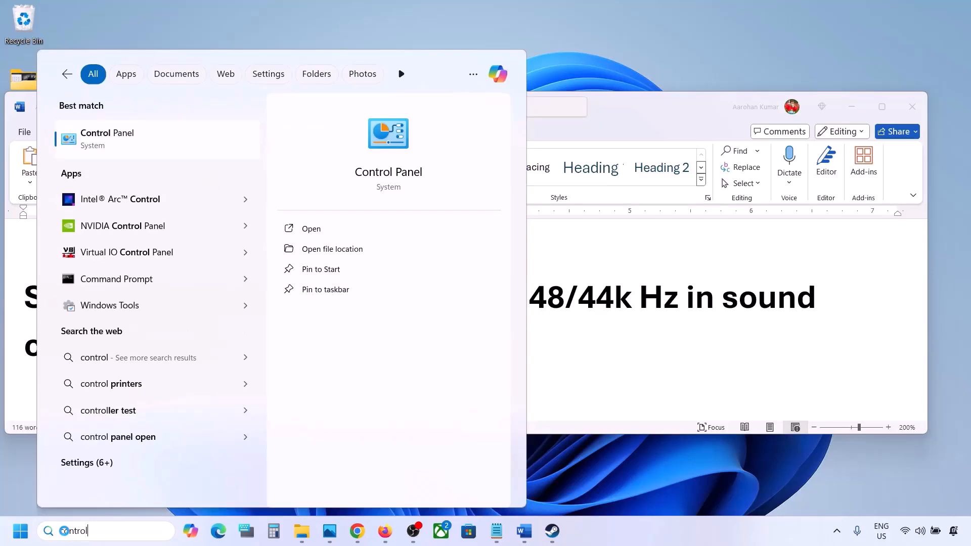
key("Return")
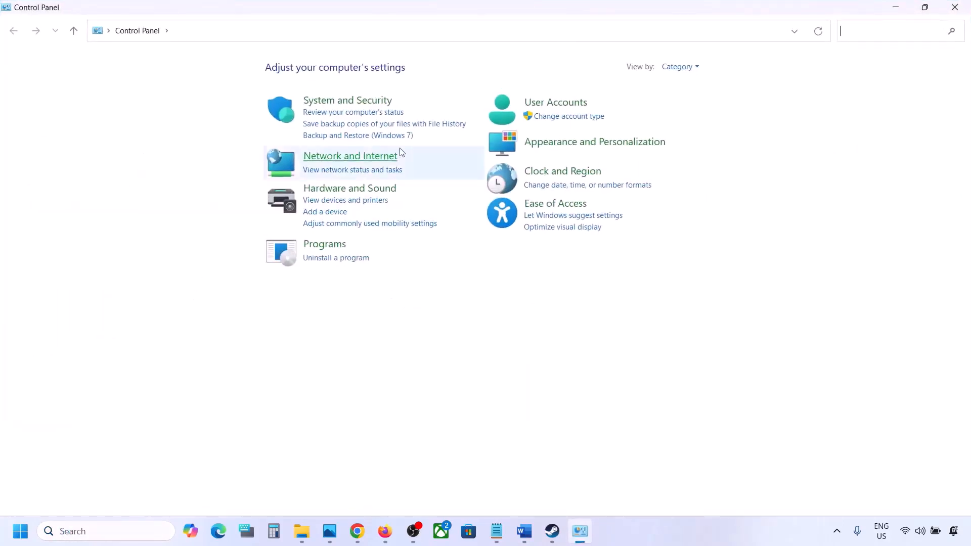
left_click(361, 193)
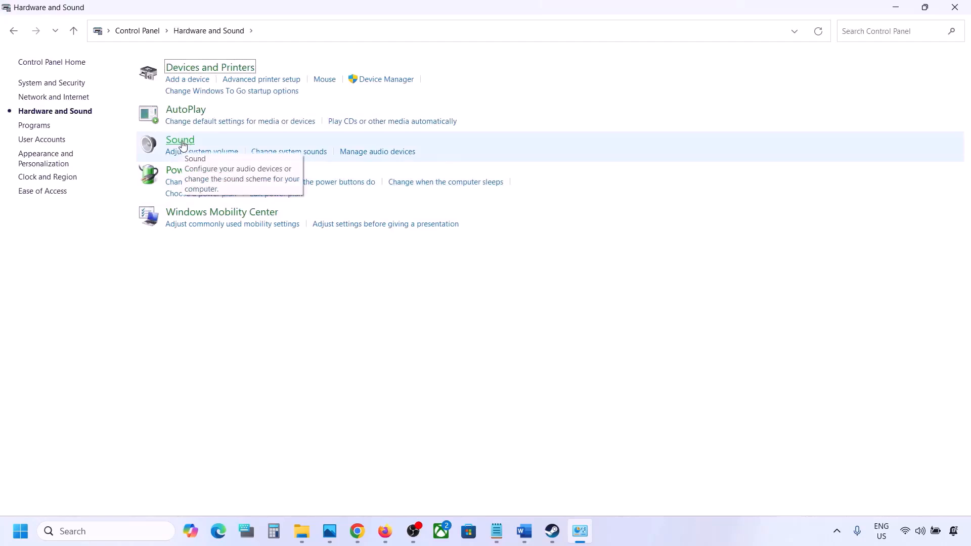
left_click(183, 146)
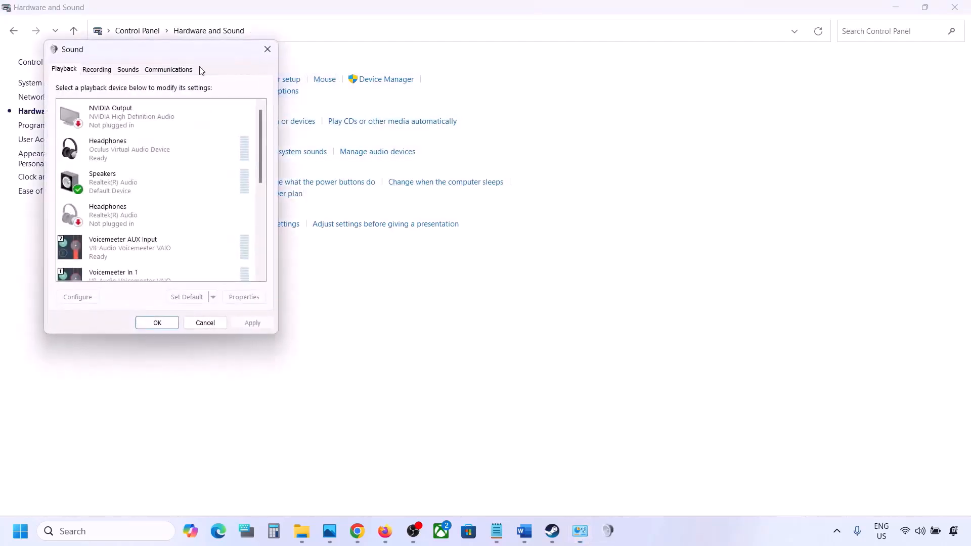
left_click_drag(188, 56, 436, 121)
- Recheck Step 4 in the Word document, and show the advanced properties of the Speakers (Realtek(R) Audio) playback device
left_click(526, 531)
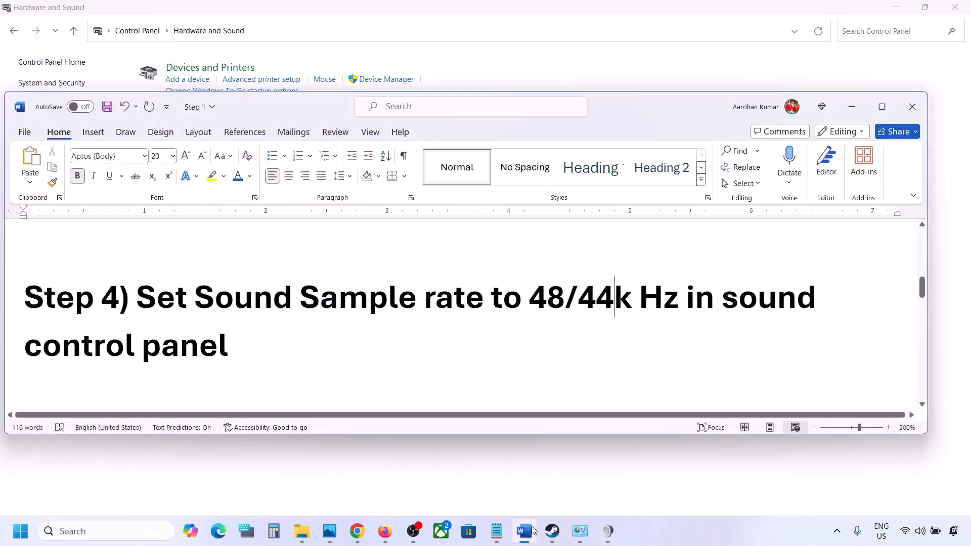
left_click(526, 532)
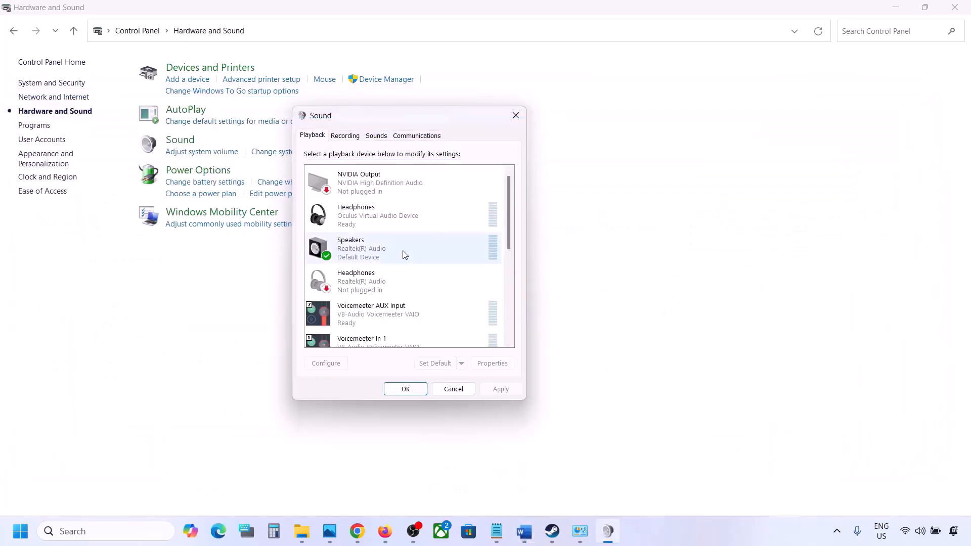
left_click(359, 252)
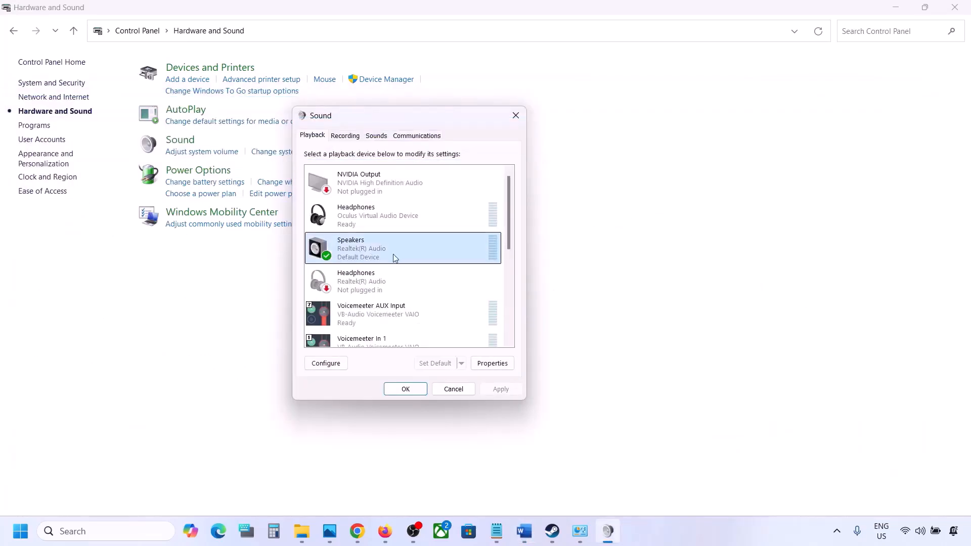
right_click(411, 253)
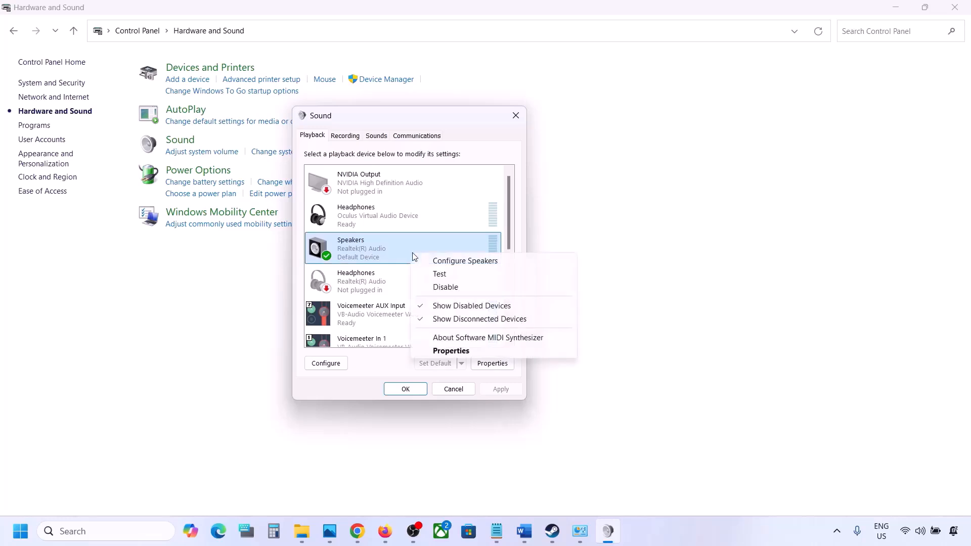
left_click(459, 351)
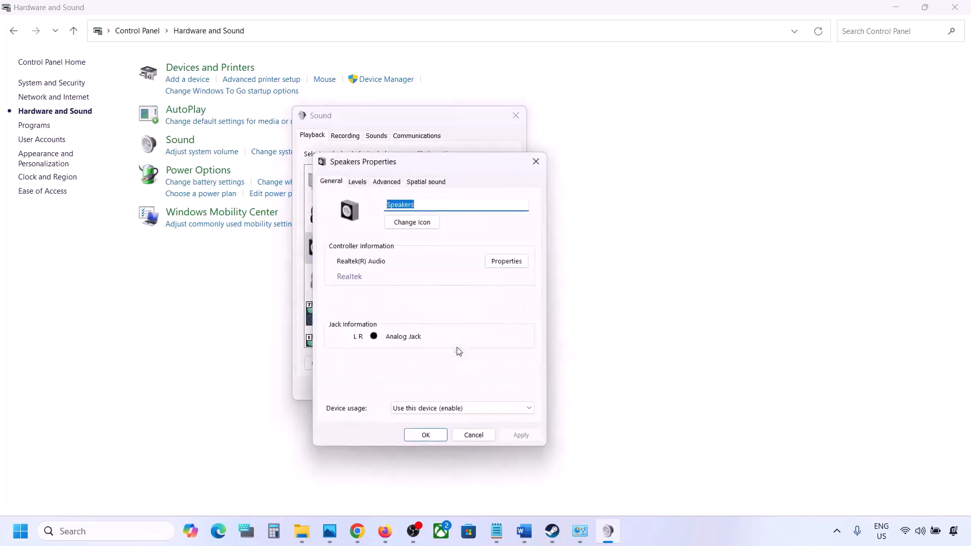
left_click_drag(433, 161, 486, 117)
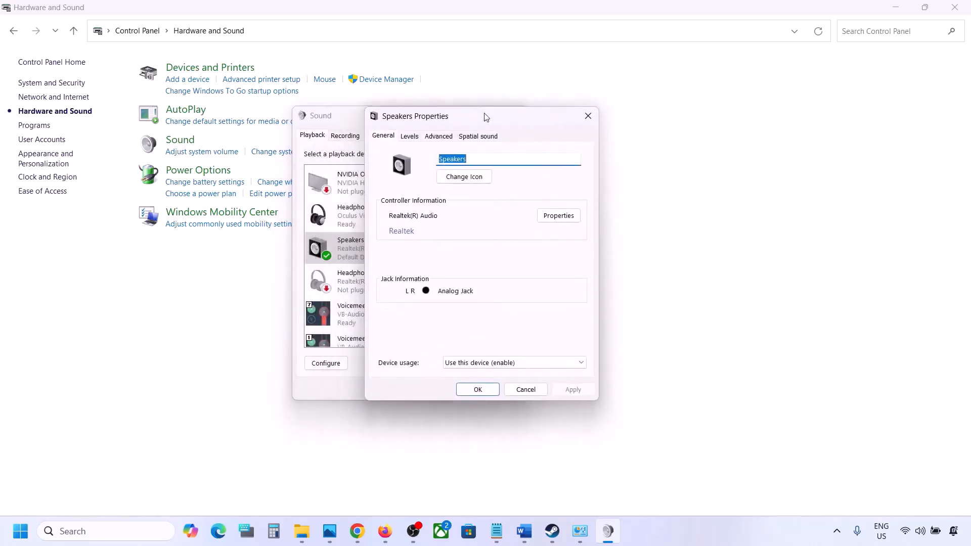
left_click(438, 137)
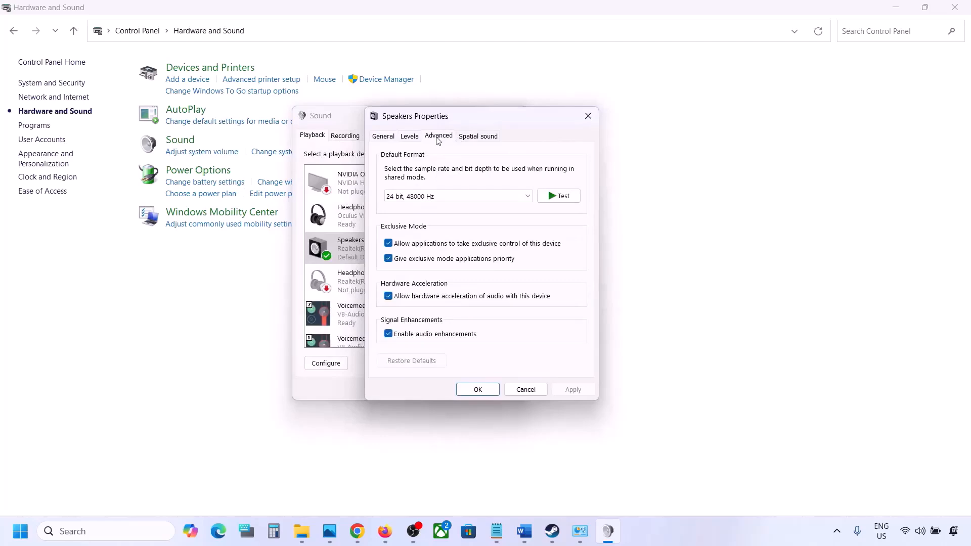
- Check the available default formats for the speakers, and highlight "48/44k" in Step 4 of the Word document
left_click(527, 197)
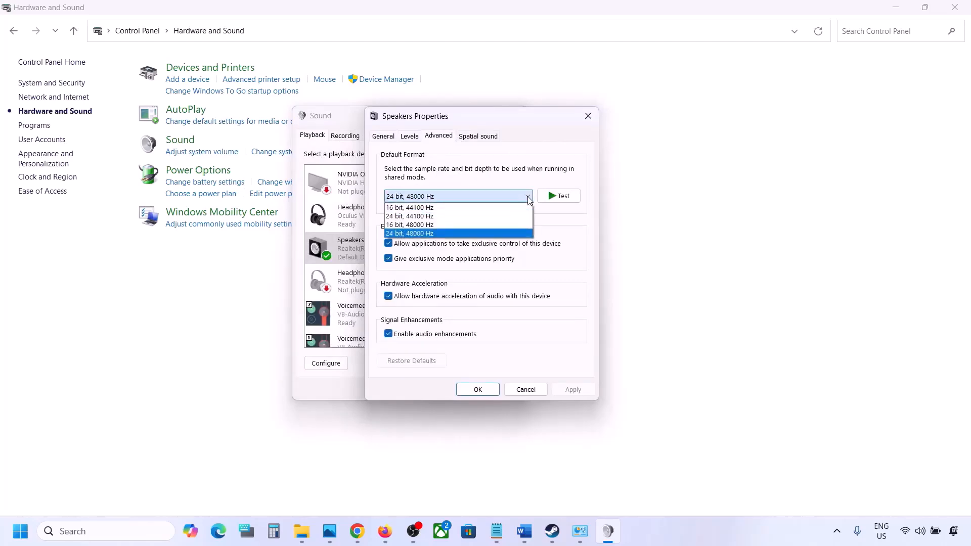
left_click(566, 242)
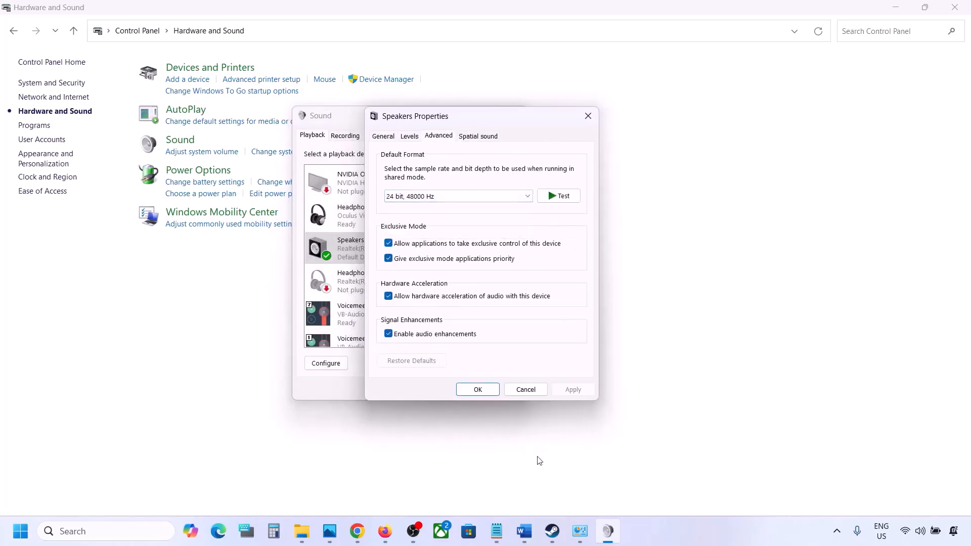
left_click(525, 532)
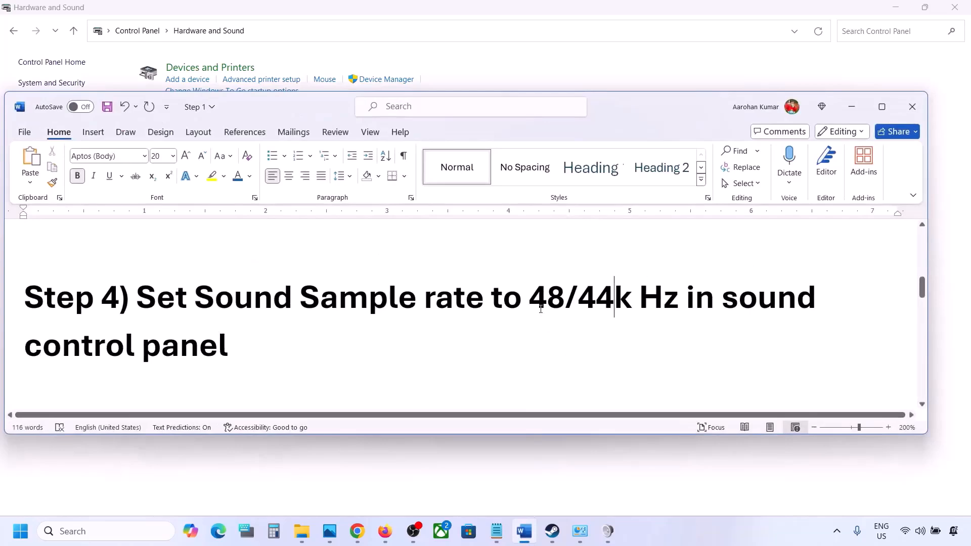
left_click_drag(541, 310, 633, 309)
left_click(853, 107)
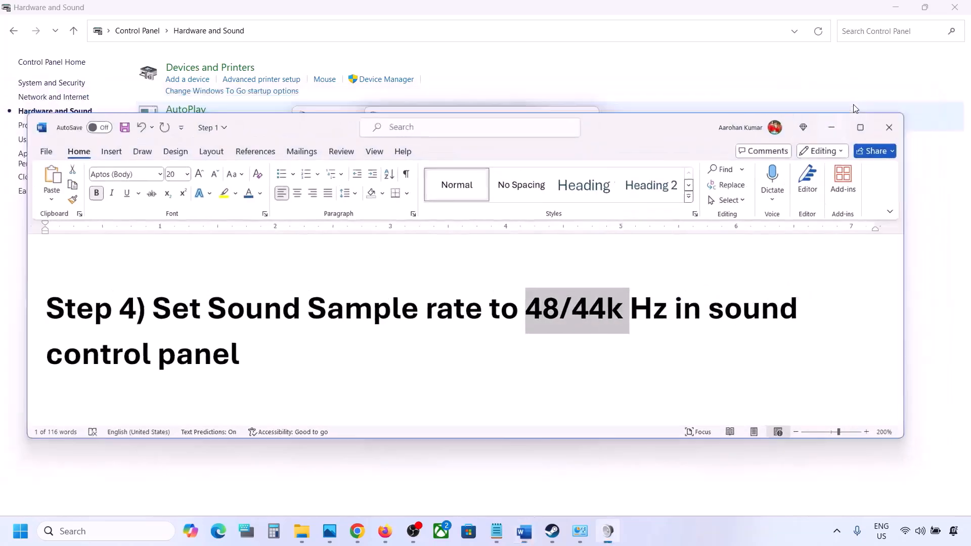
- Set the speakers' default format to 24 bit, 44100 Hz and apply it even though the device is in use
left_click(460, 197)
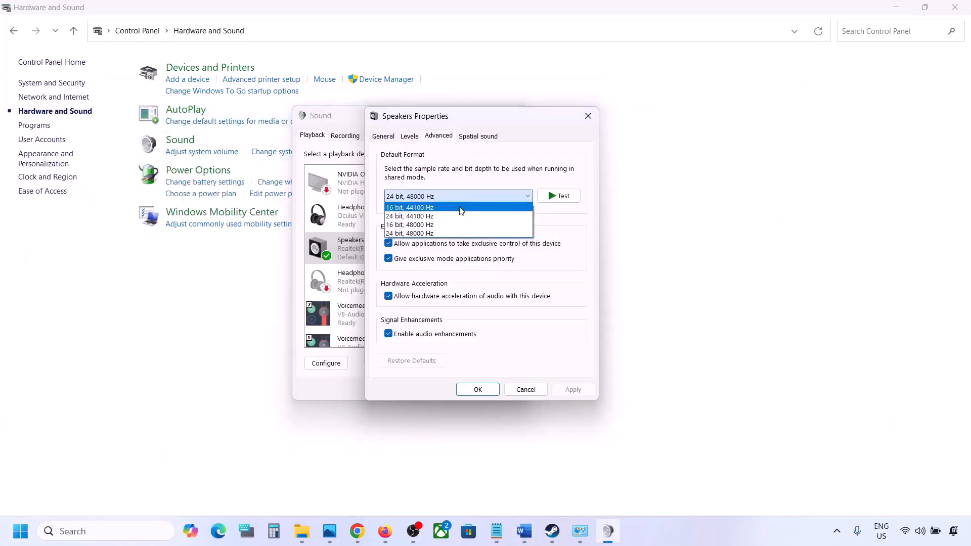
left_click(424, 235)
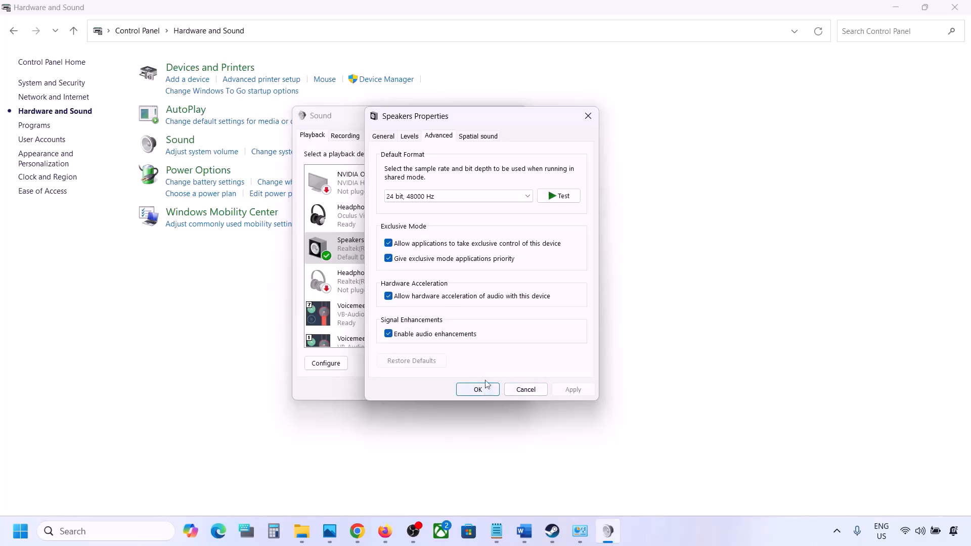
left_click(489, 200)
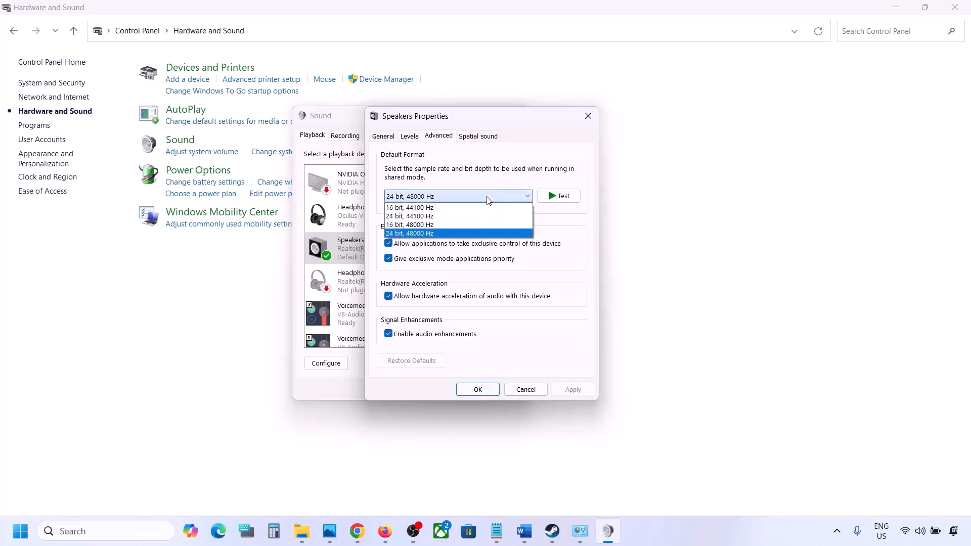
left_click(430, 216)
left_click(564, 395)
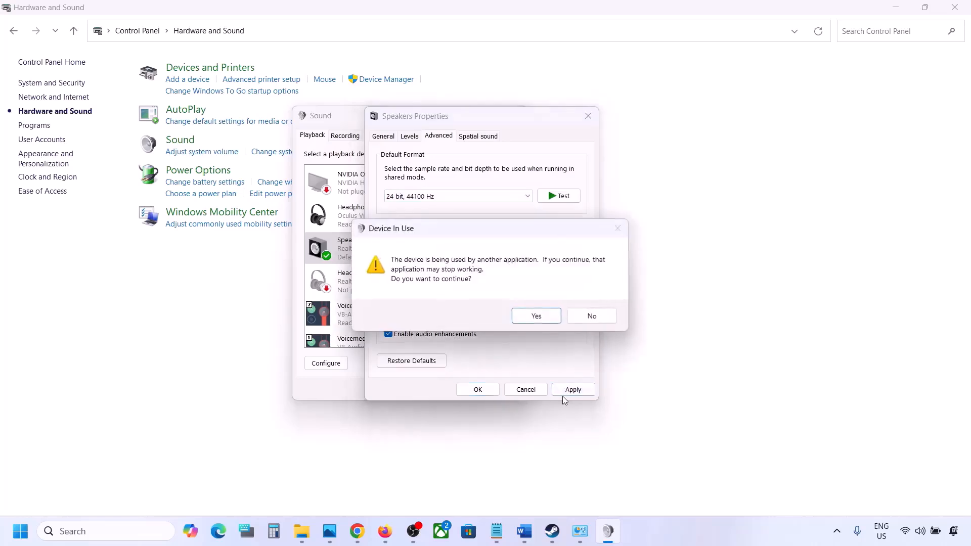
left_click(537, 317)
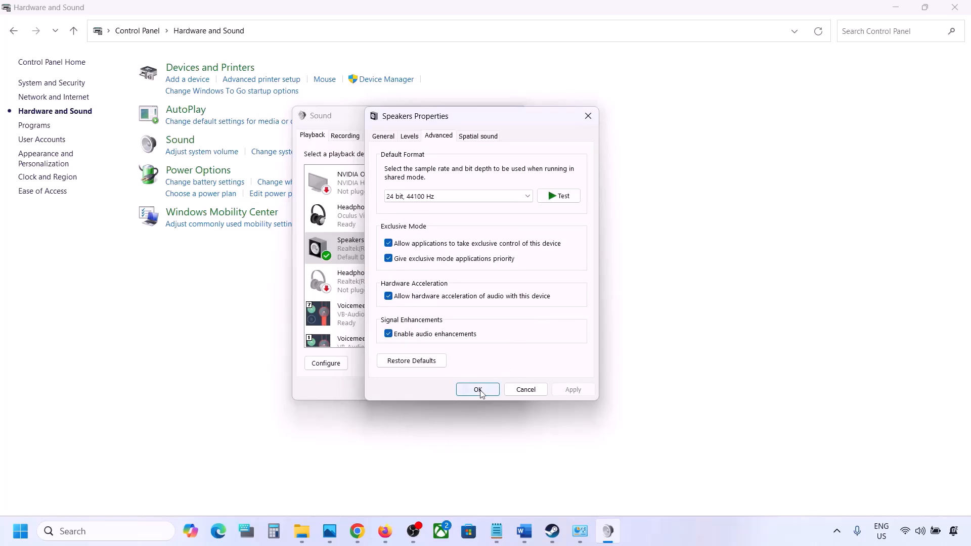
- Set the speakers' default format to 24 bit, 48000 Hz, apply it, and close both sound dialogs
left_click(438, 196)
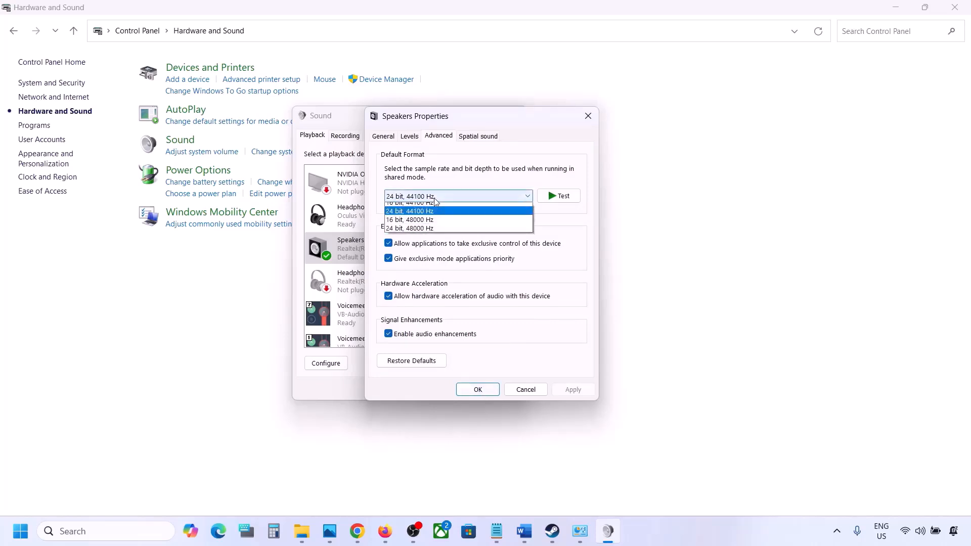
left_click(422, 233)
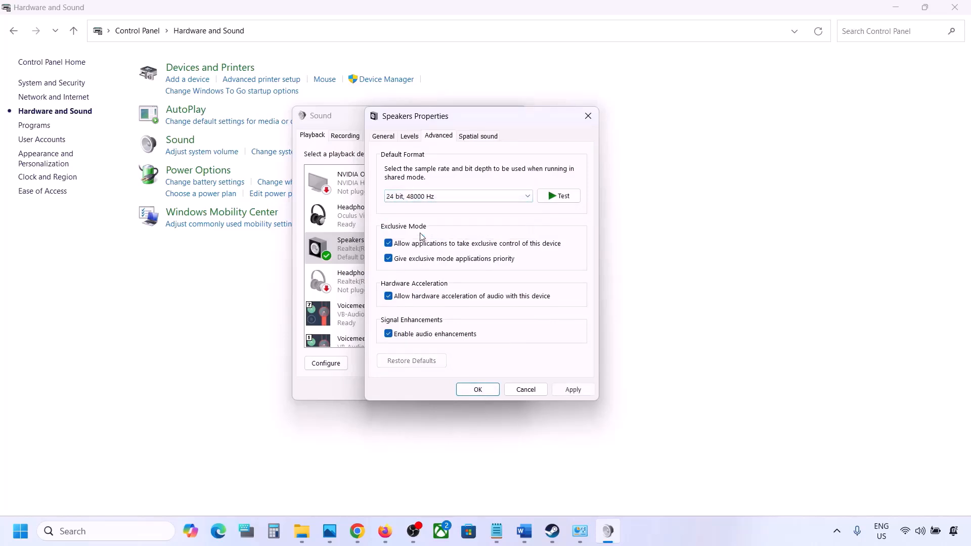
left_click(563, 391)
left_click(475, 390)
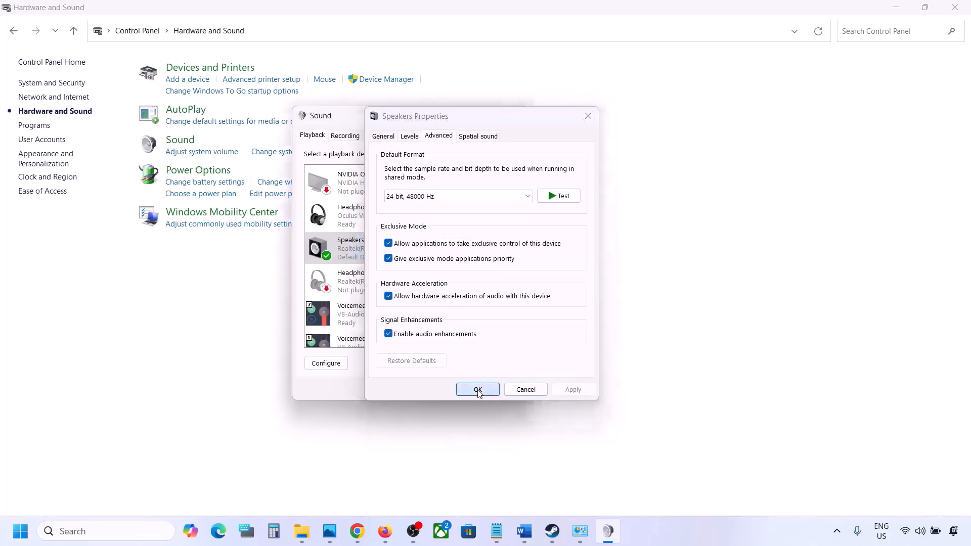
left_click(405, 390)
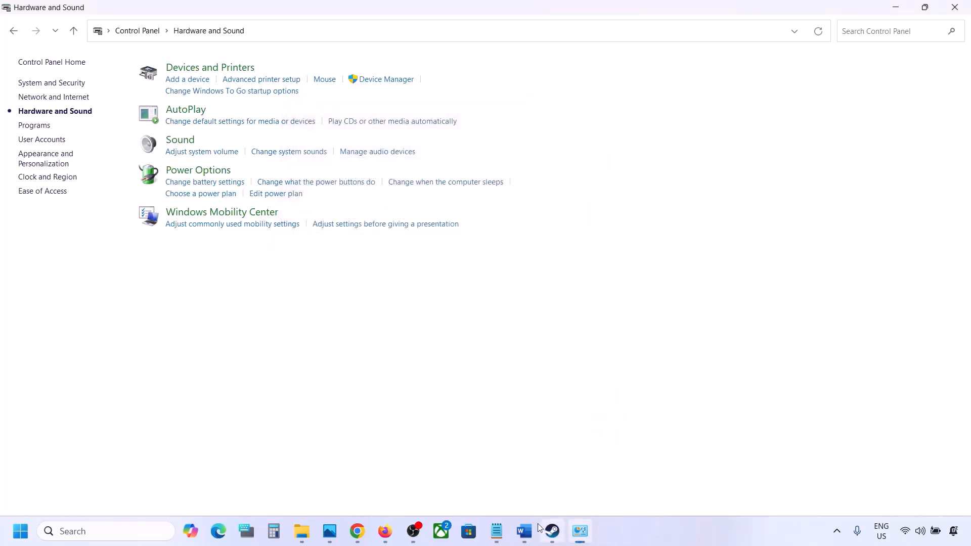
- Read Steps 5 and 6 in the Word document, highlighting the advice on connecting the controller and "Turn off Spatial Sound"
left_click(524, 531)
scroll(400, 319, "down", 4)
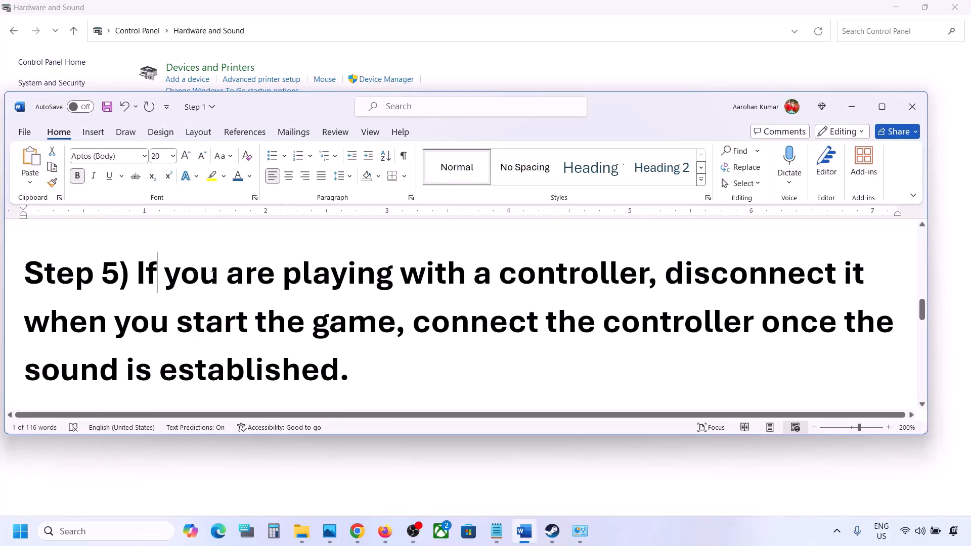
left_click_drag(213, 275, 341, 362)
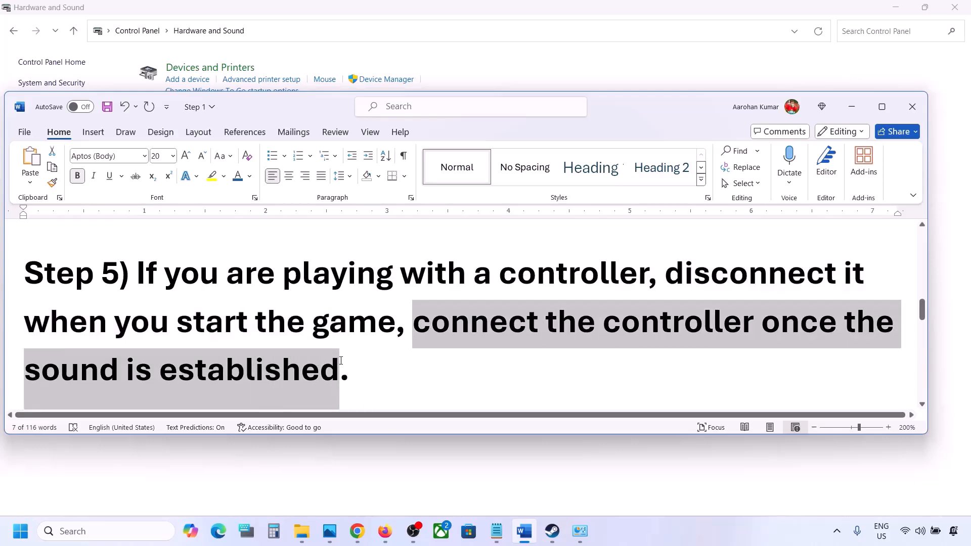
left_click(340, 360)
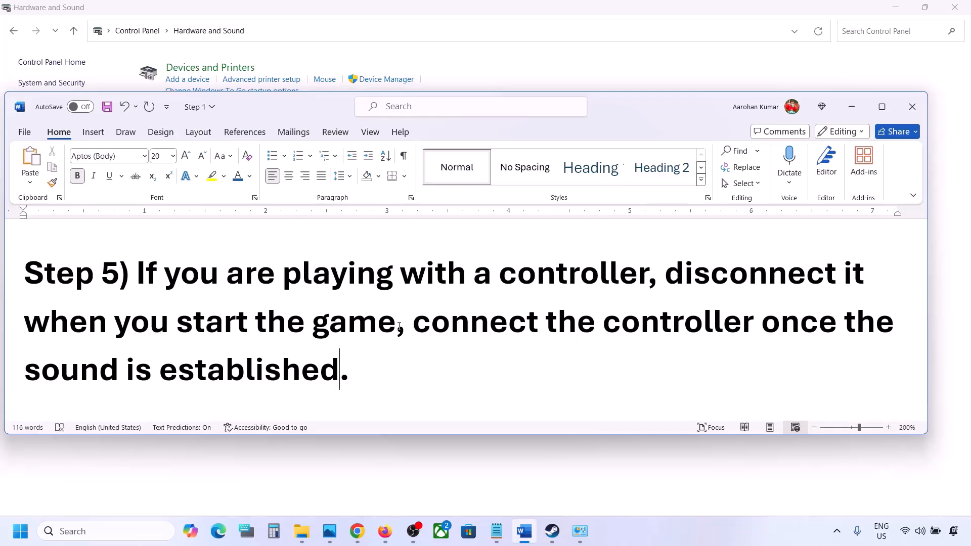
scroll(399, 326, "down", 3)
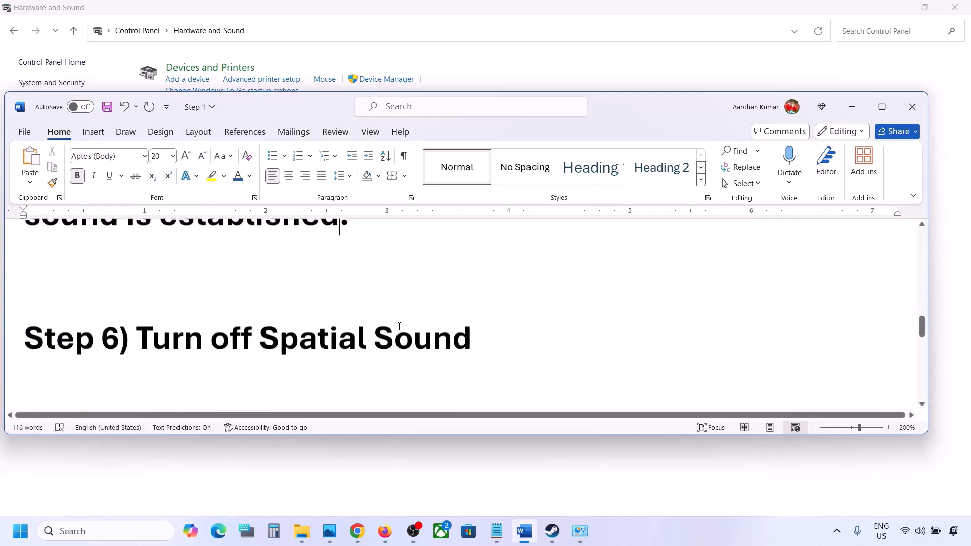
left_click_drag(155, 338, 458, 317)
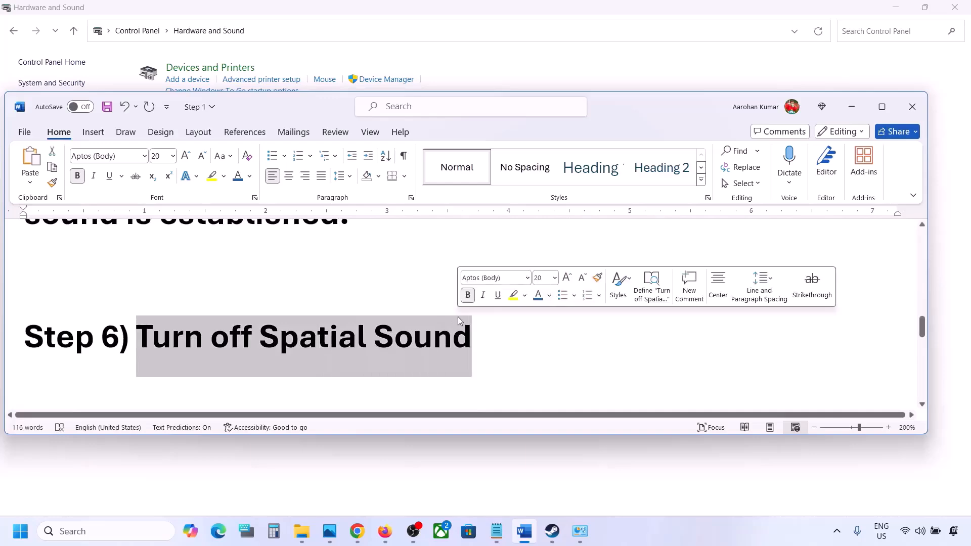
- Search Windows for "control", open Control Panel, and bring up the Sound dialog from Hardware and Sound near the middle of the window
left_click(101, 525)
type("control")
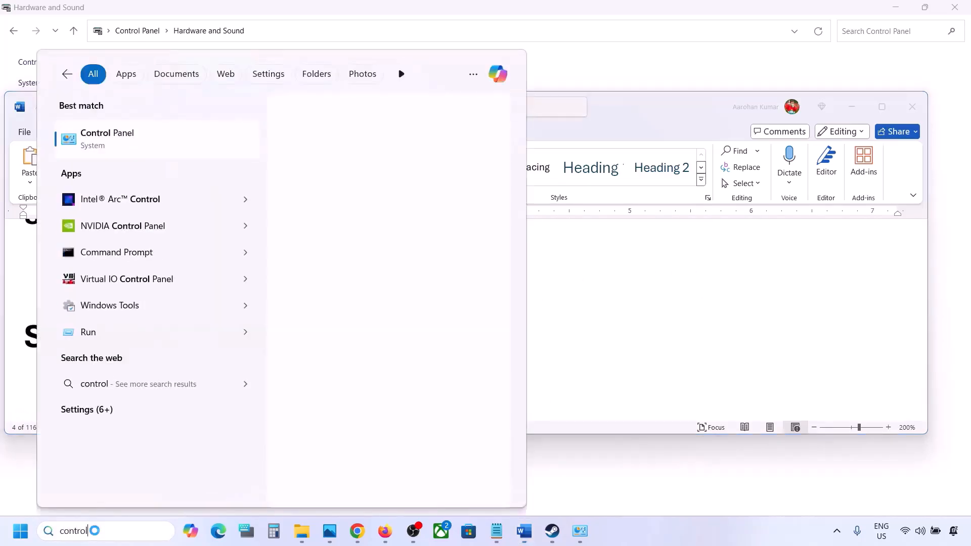
key("Return")
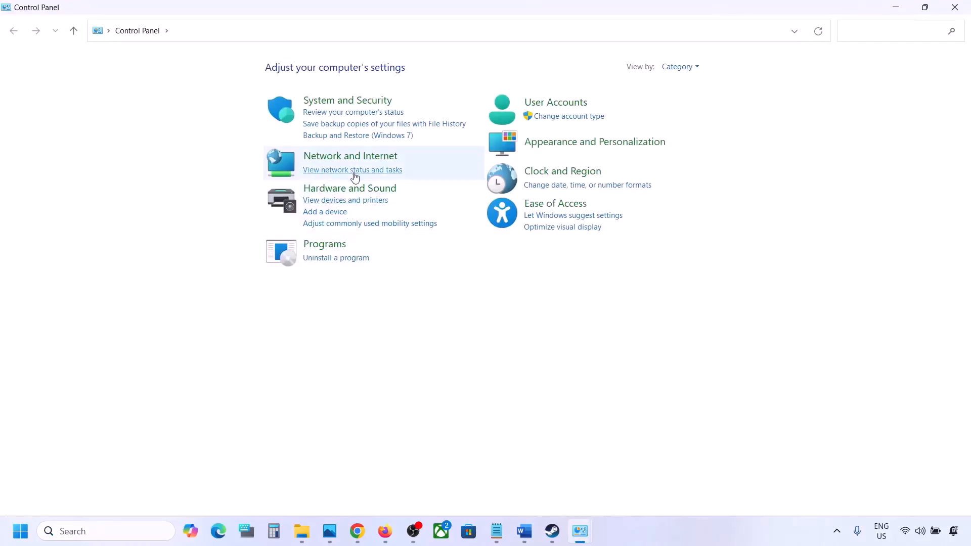
left_click(341, 189)
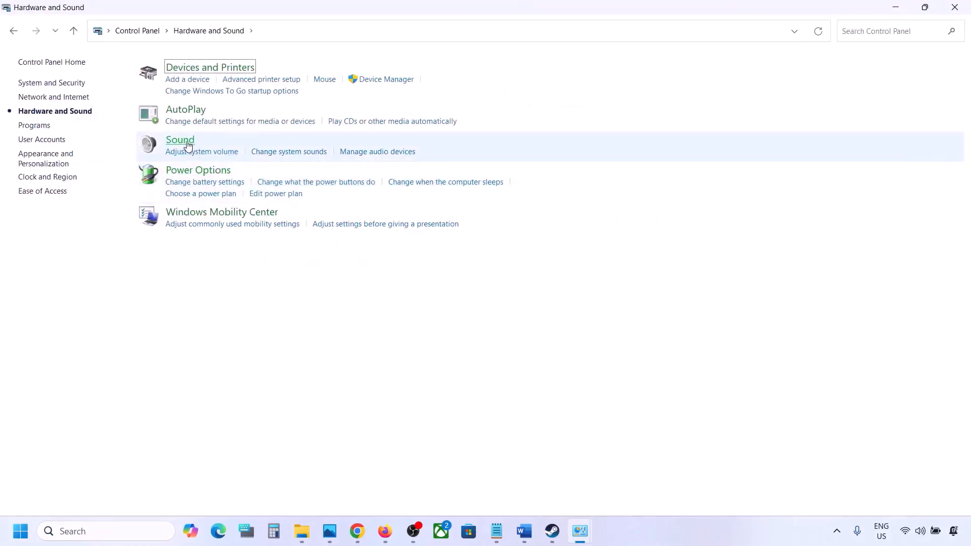
left_click(187, 146)
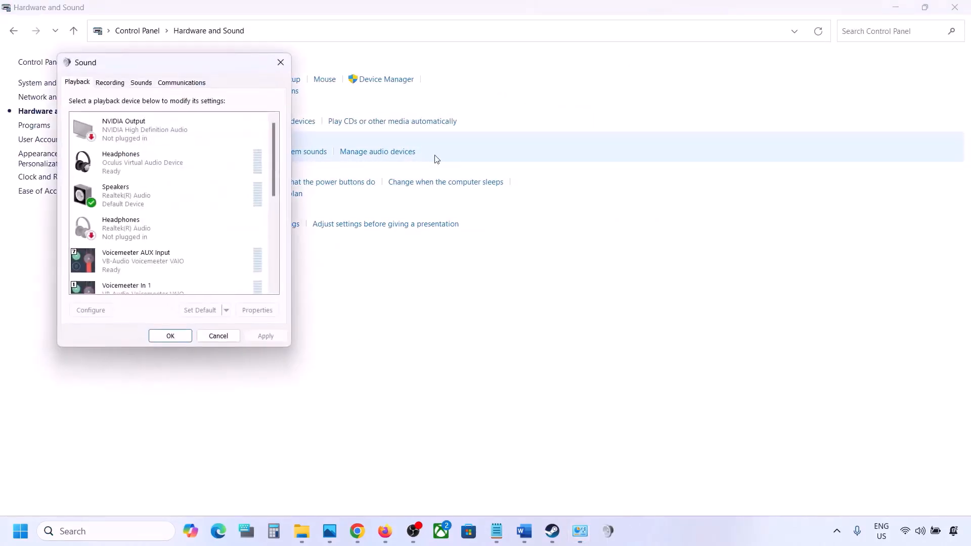
left_click_drag(193, 69, 419, 117)
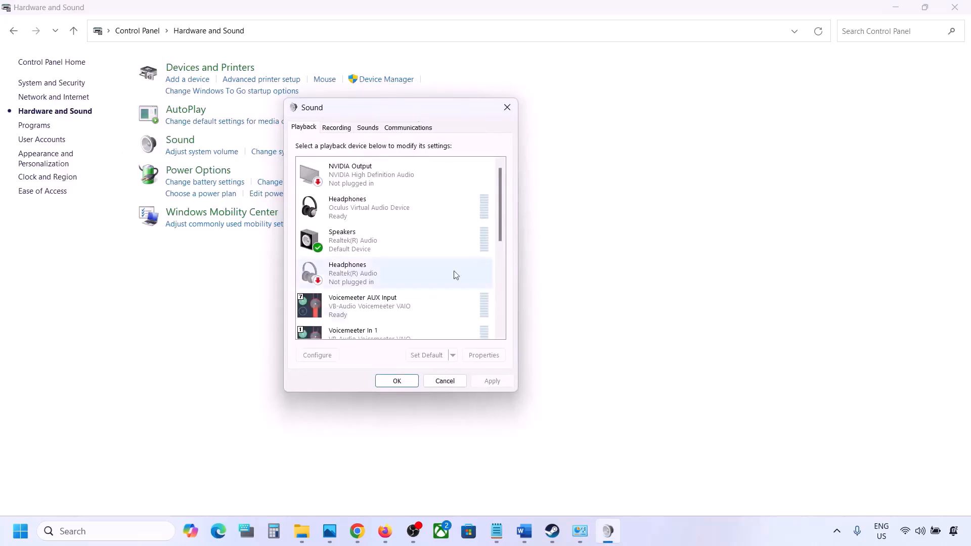
- Set the spatial sound format of the Speakers (Realtek(R) Audio) device to Off, then accept the settings and close Control Panel
left_click(360, 247)
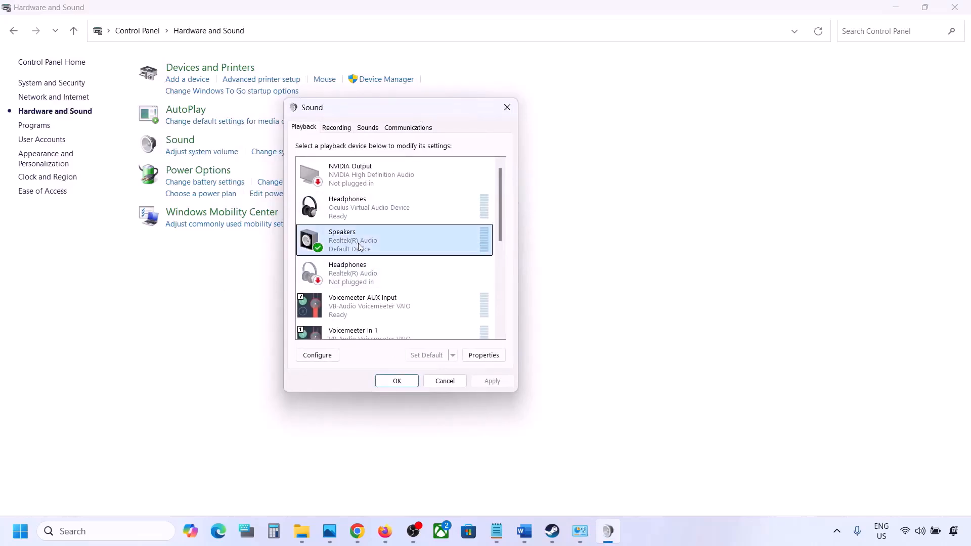
right_click(373, 241)
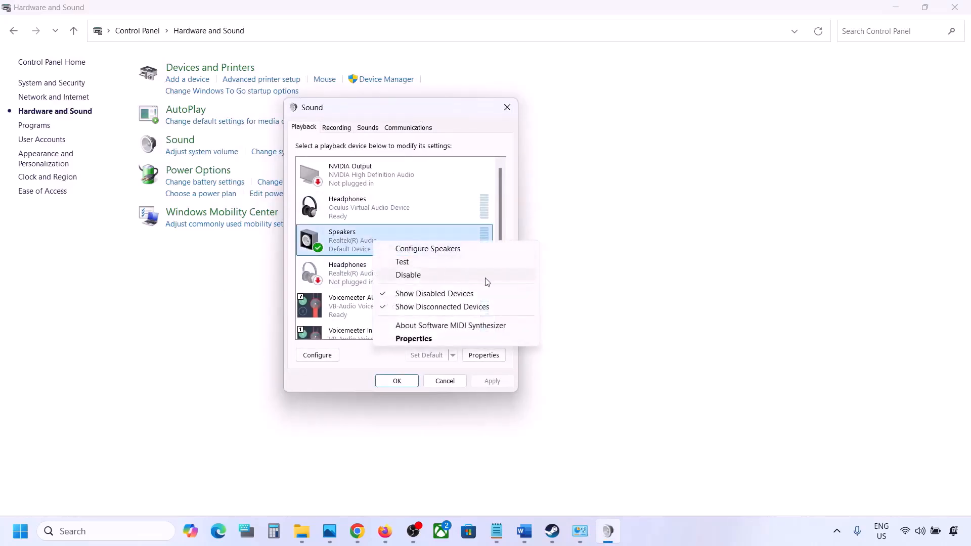
left_click(414, 339)
left_click(422, 173)
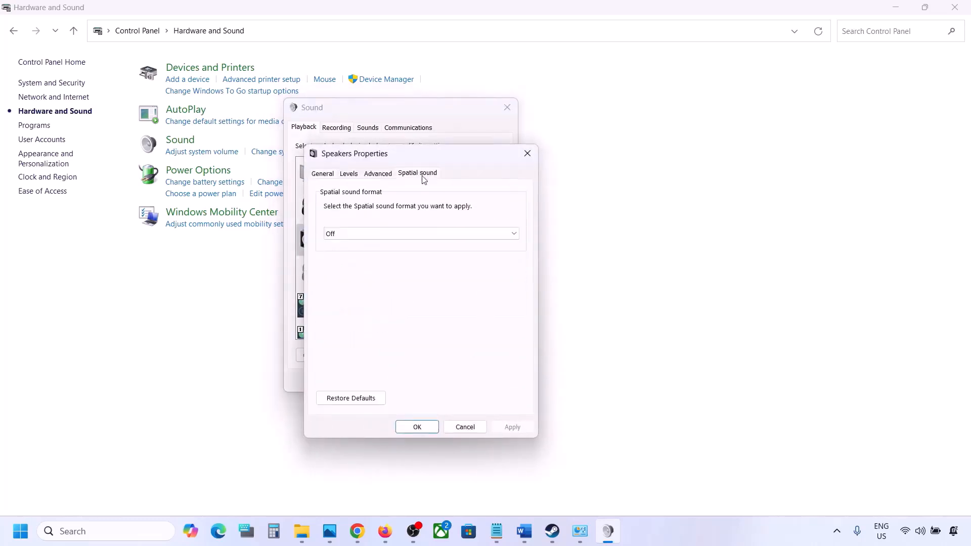
left_click(359, 237)
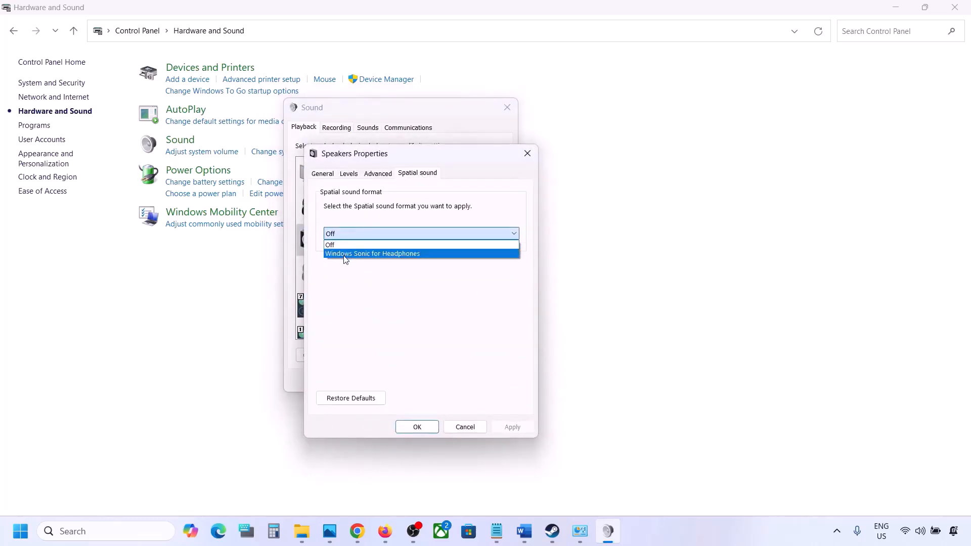
left_click(337, 246)
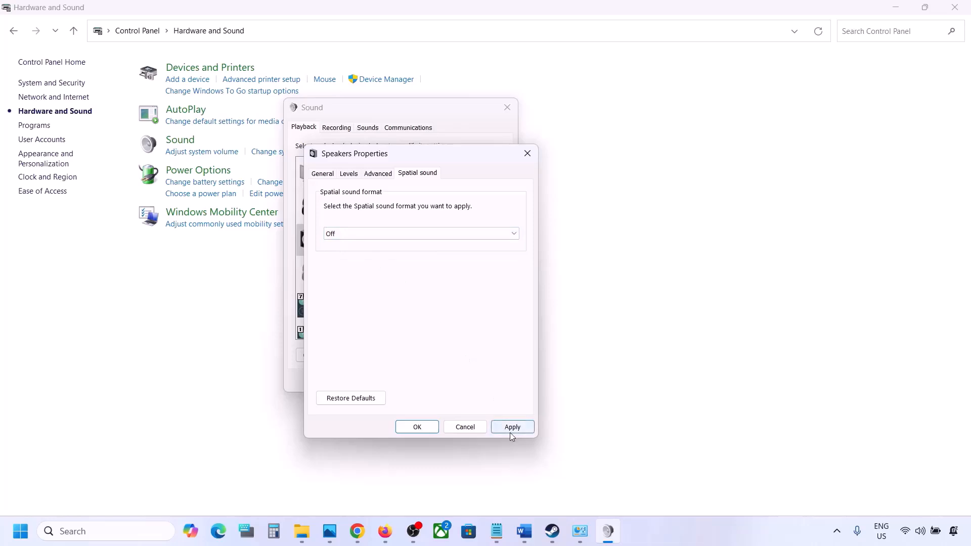
left_click(426, 431)
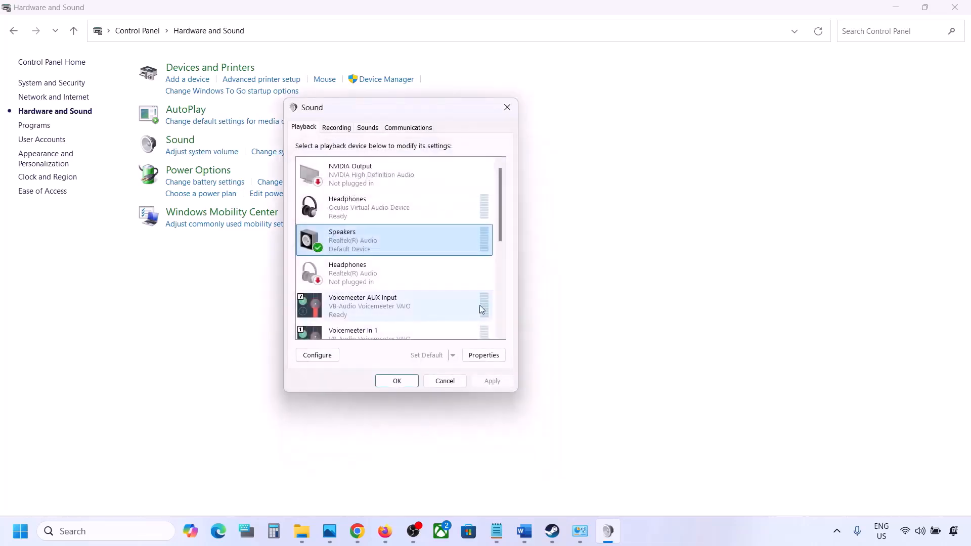
left_click(397, 381)
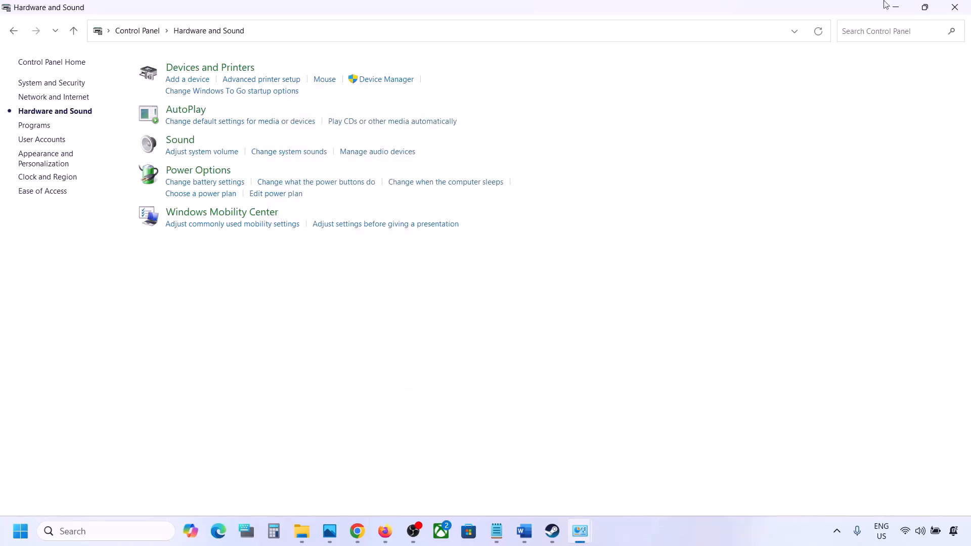
left_click(956, 9)
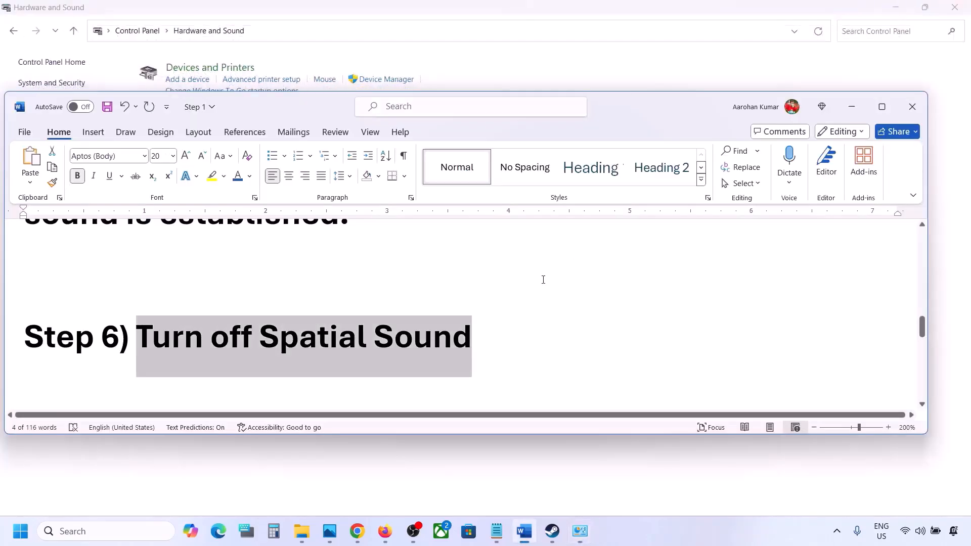
- Read Step 7 in the maximized Word document about disabling extra audio devices, and highlight "Oculus/voicemeeter"
scroll(445, 338, "down", 5)
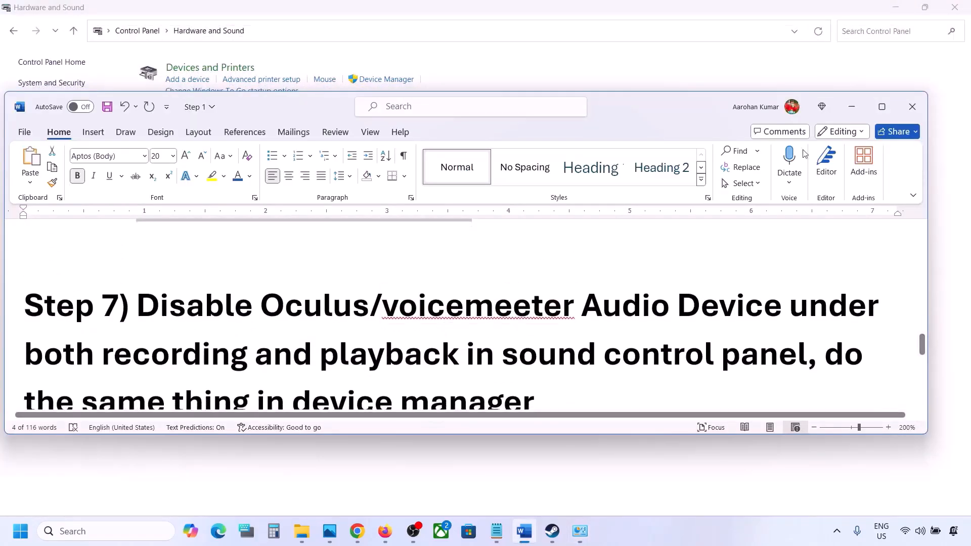
left_click(882, 107)
scroll(261, 326, "up", 3)
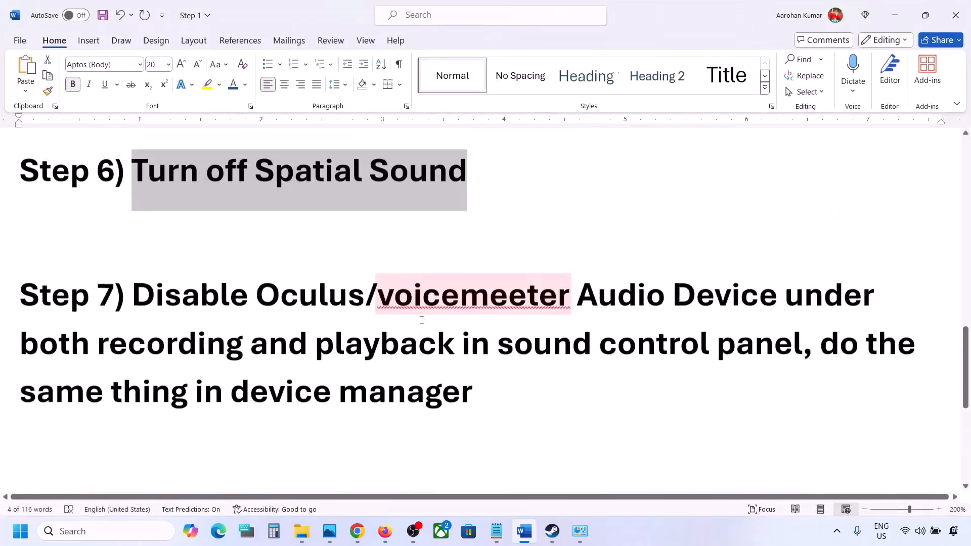
left_click_drag(258, 323, 577, 322)
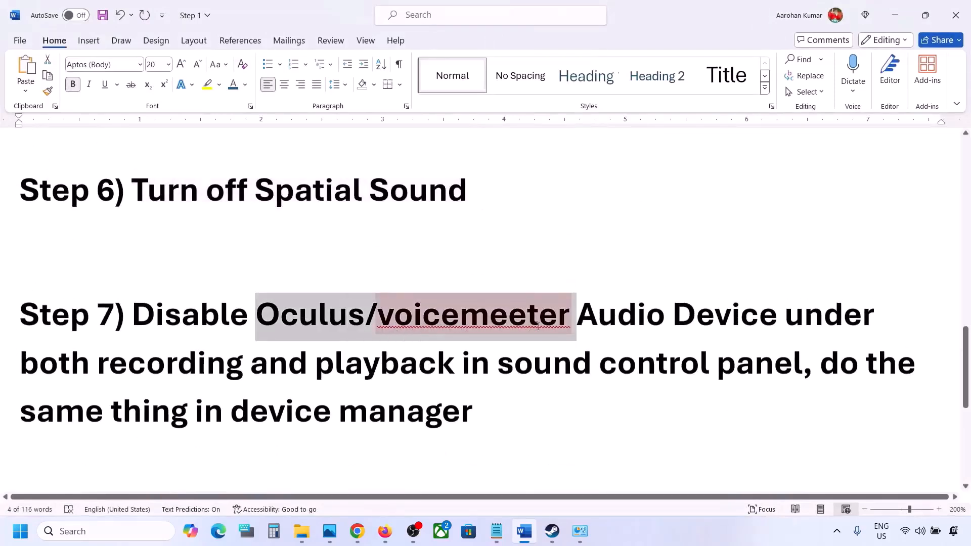
left_click(619, 322)
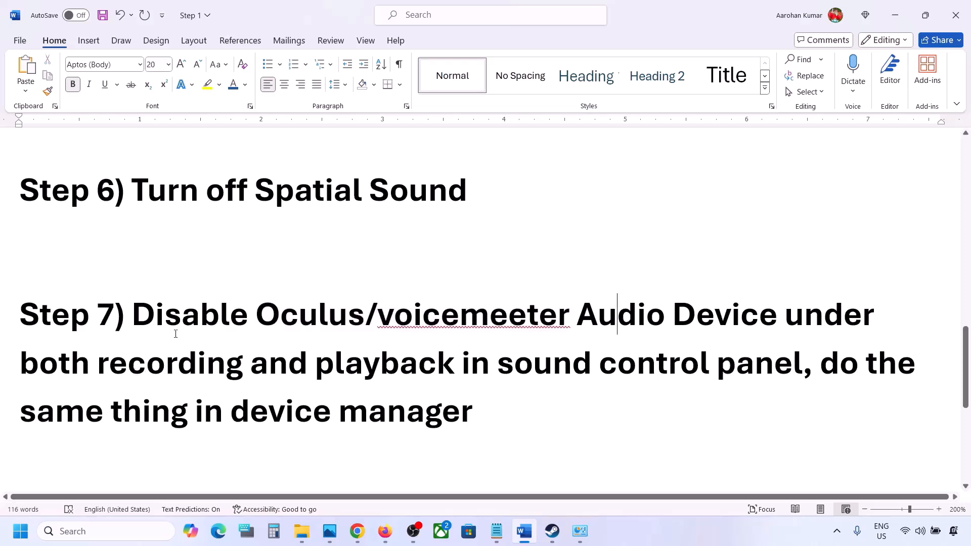
- Highlight the Step 7 instructions in the Word document about disabling audio devices in the sound control panel and device manager
left_click_drag(154, 302, 714, 365)
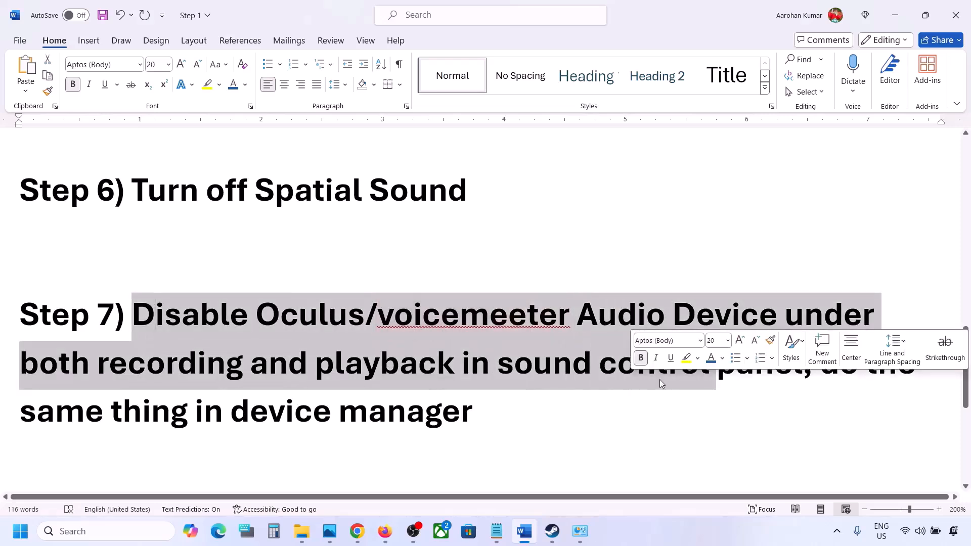
left_click_drag(124, 412, 473, 419)
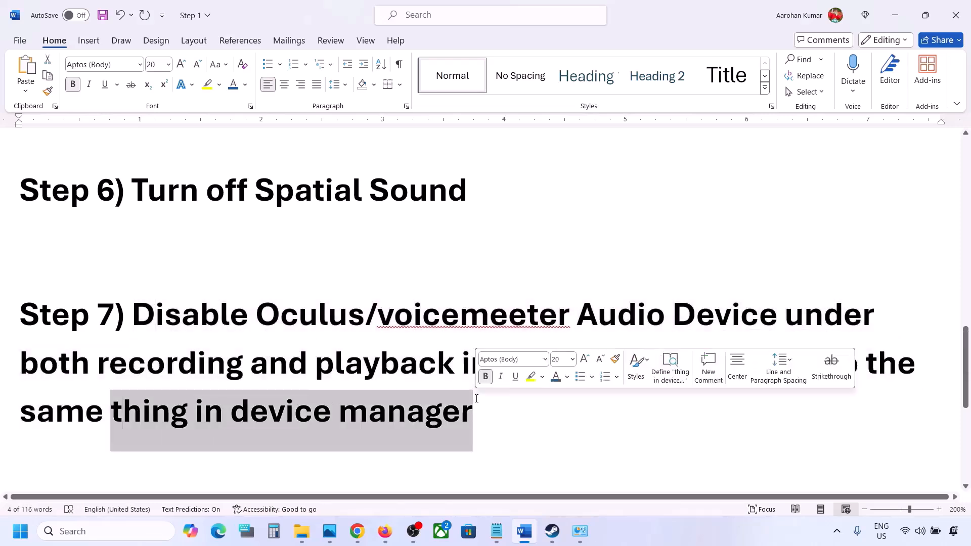
- Search Windows for "control", open Control Panel, and bring up the Sound dialog from Hardware and Sound near the middle of the window
left_click(100, 530)
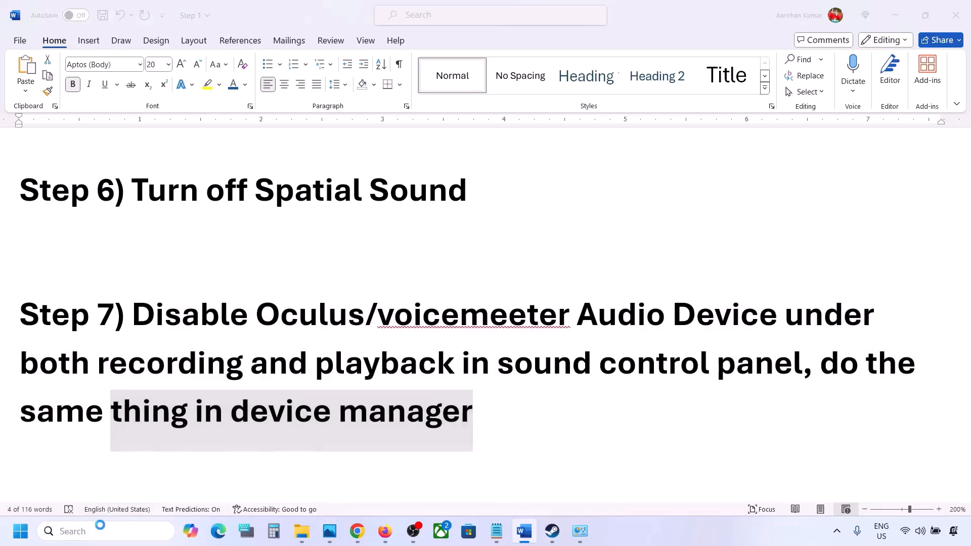
type("control")
key("Return")
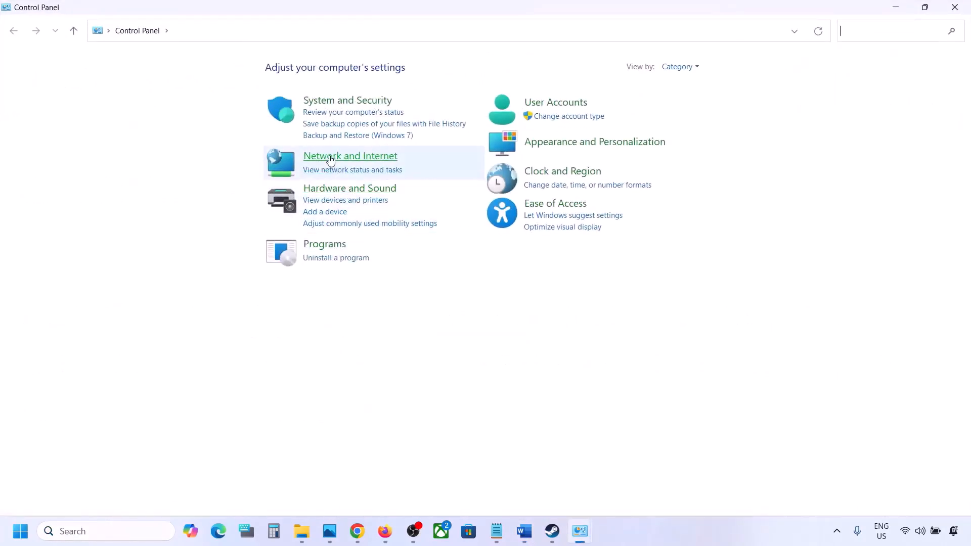
left_click(330, 191)
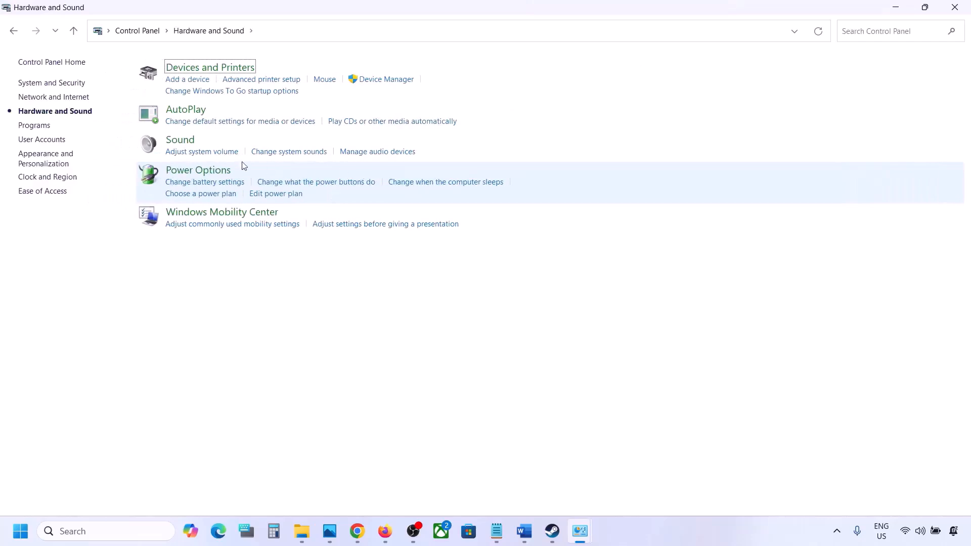
left_click(187, 142)
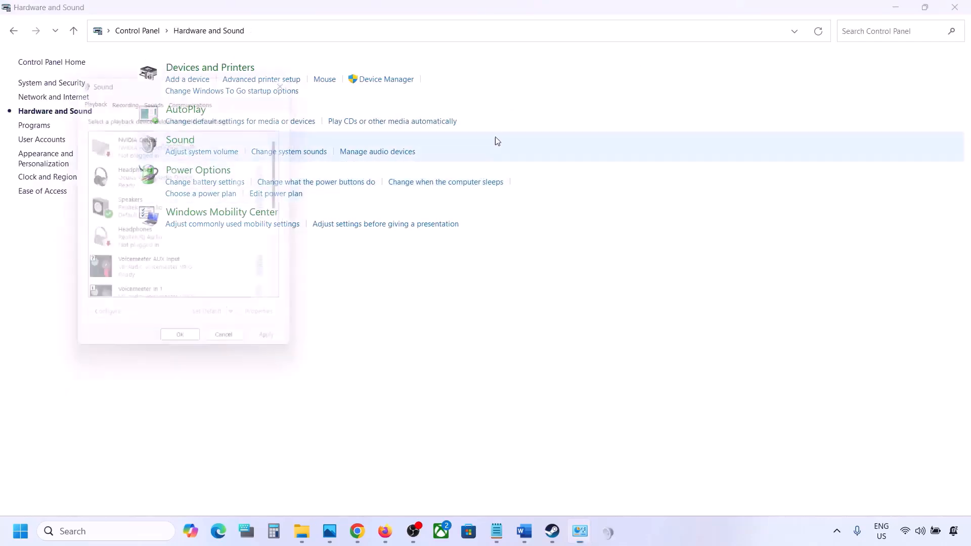
left_click_drag(194, 84, 570, 107)
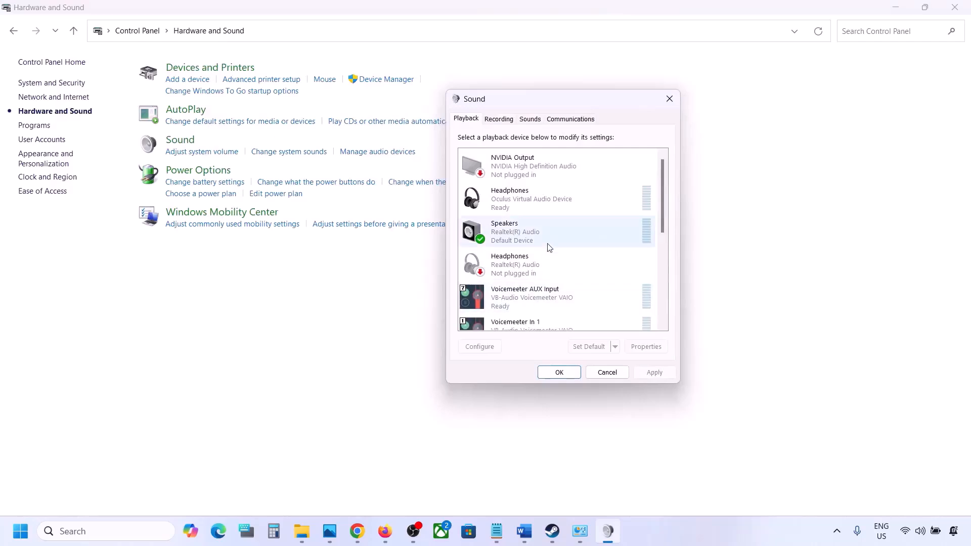
- Look through the playback devices for the Realtek speakers in use and the extra Oculus and Voicemeeter devices
scroll(549, 247, "down", 3)
scroll(549, 247, "down", 1)
scroll(548, 247, "up", 5)
left_click(538, 234)
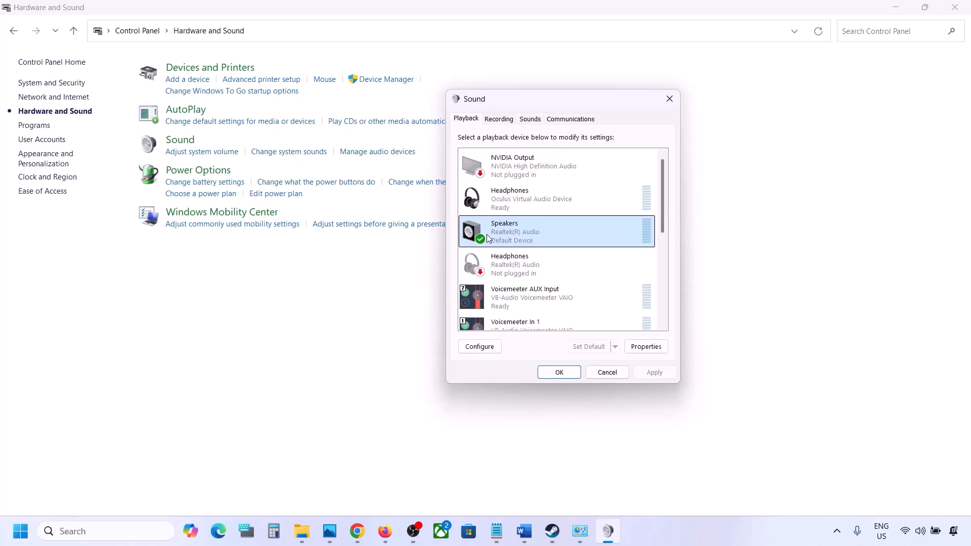
scroll(529, 309, "down", 2)
scroll(530, 310, "down", 3)
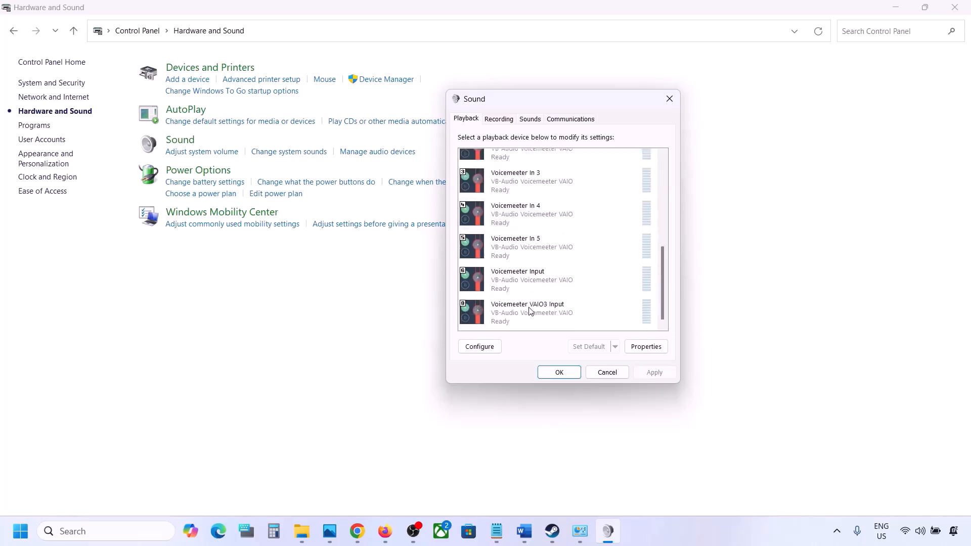
scroll(558, 279, "up", 5)
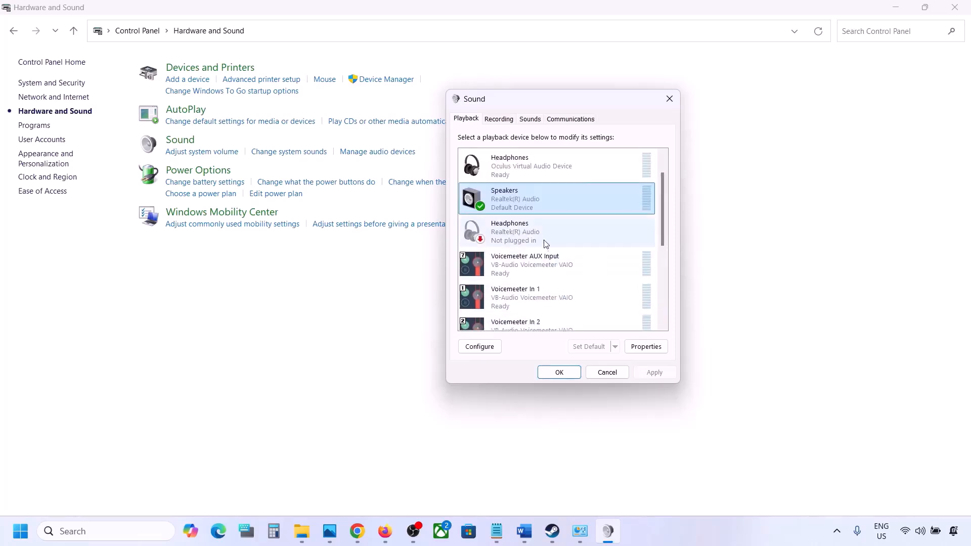
scroll(546, 242, "up", 1)
- Disable the Headphones (Oculus Virtual Audio Device) playback device and check where it could be enabled again
left_click(513, 177)
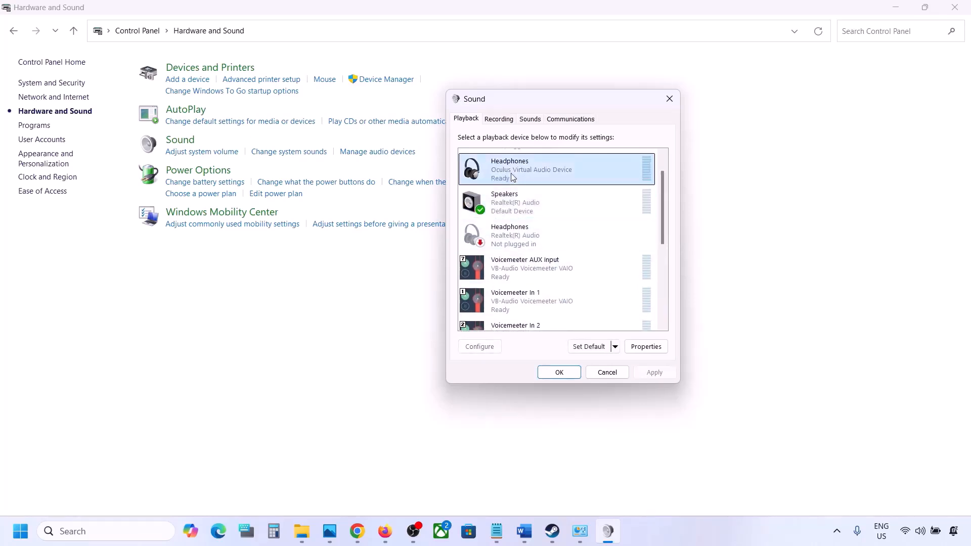
right_click(520, 175)
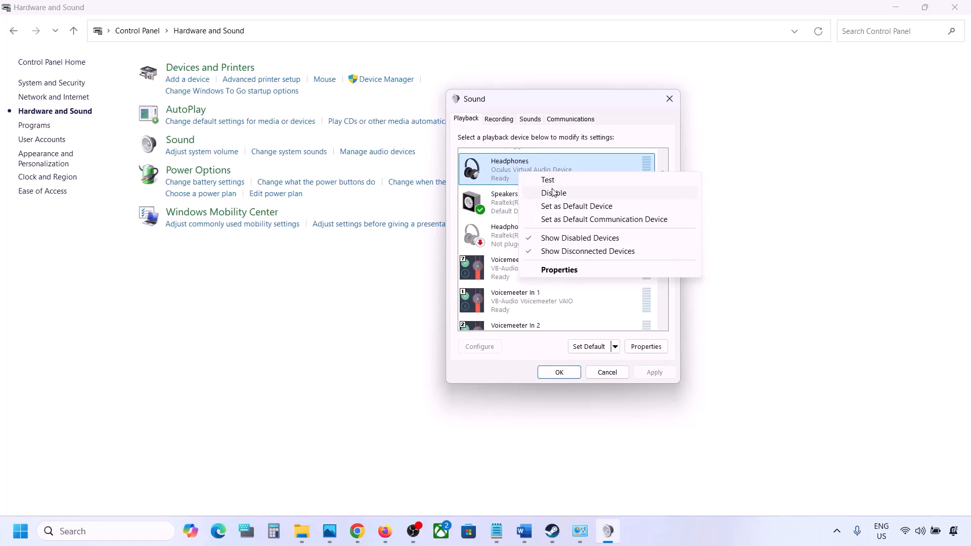
left_click(553, 193)
scroll(541, 220, "down", 3)
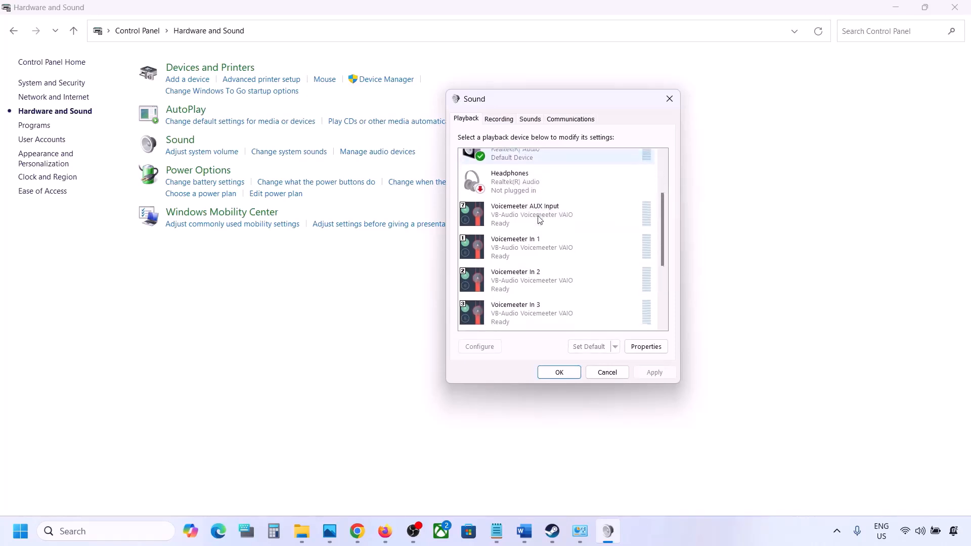
scroll(541, 220, "up", 5)
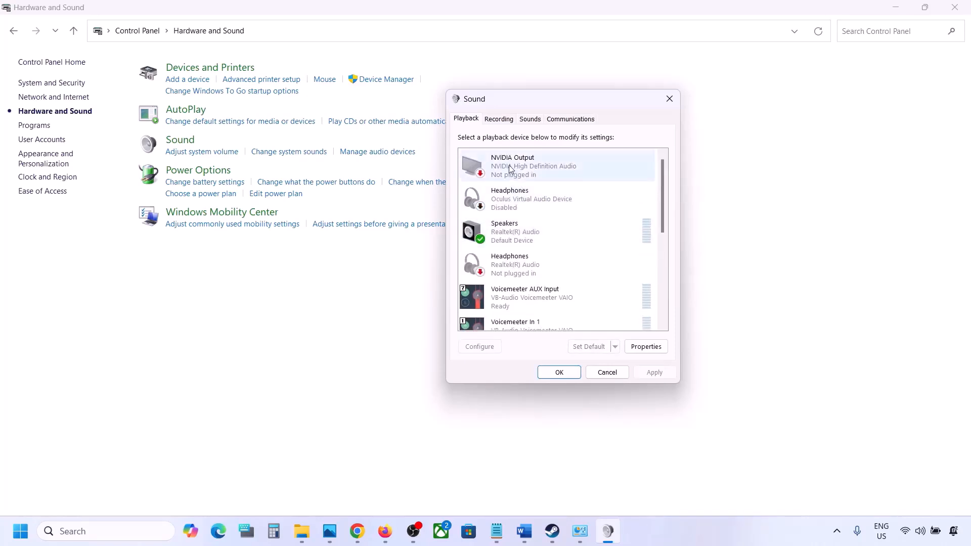
right_click(518, 191)
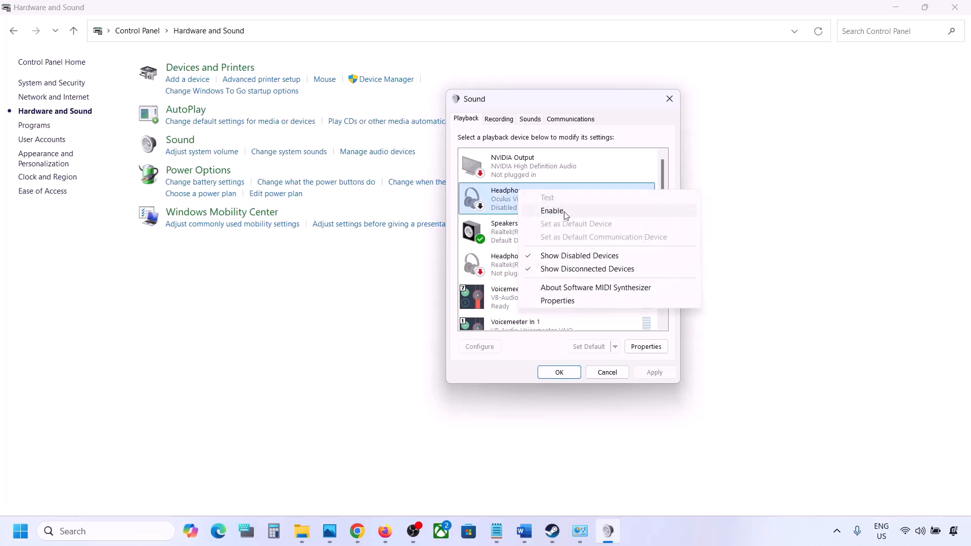
left_click(552, 212)
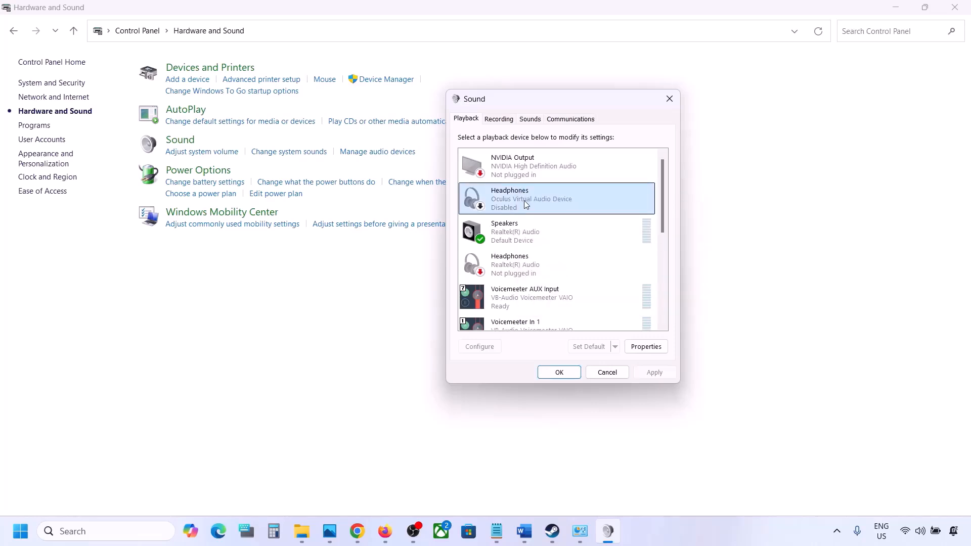
- Disable the Voicemeeter AUX Input and Voicemeeter In 1 playback devices
scroll(520, 217, "down", 1)
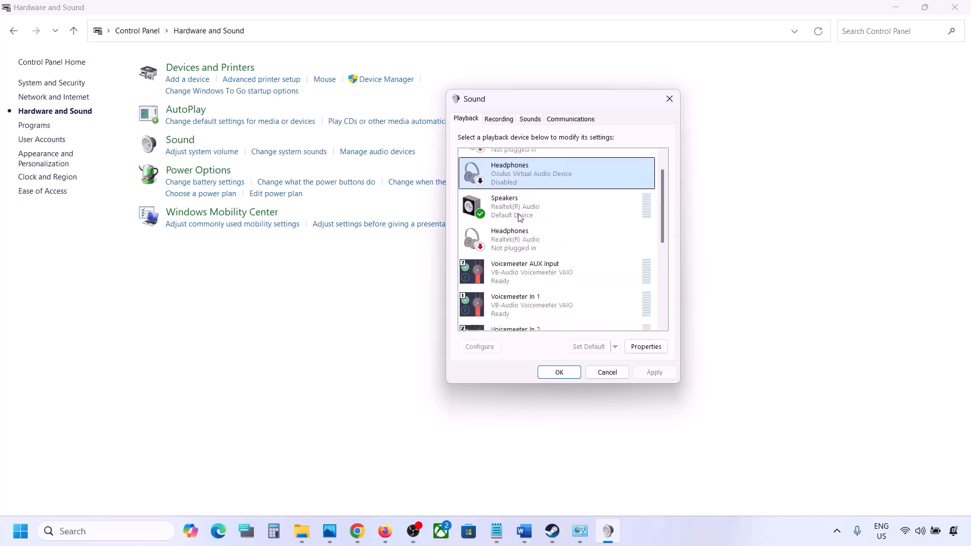
left_click(514, 237)
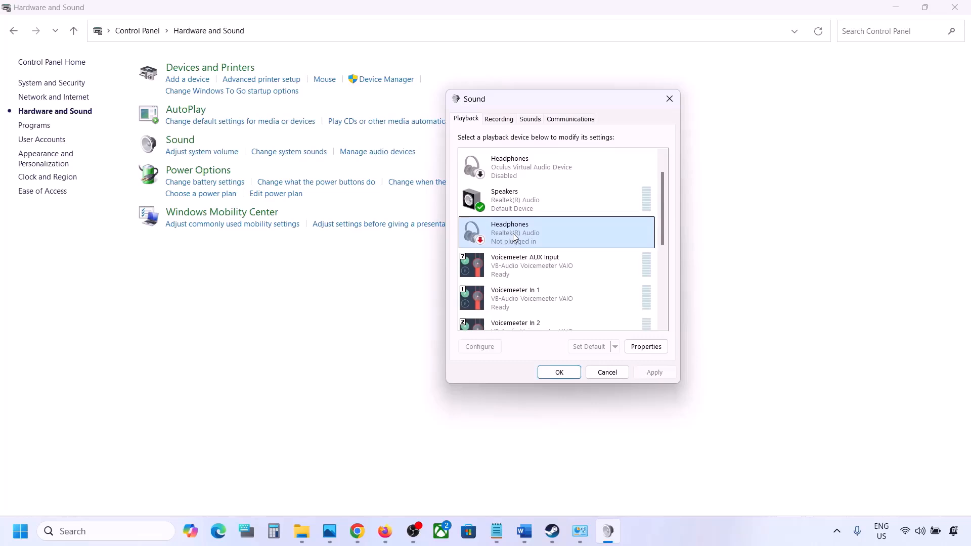
scroll(513, 233, "down", 1)
left_click(524, 242)
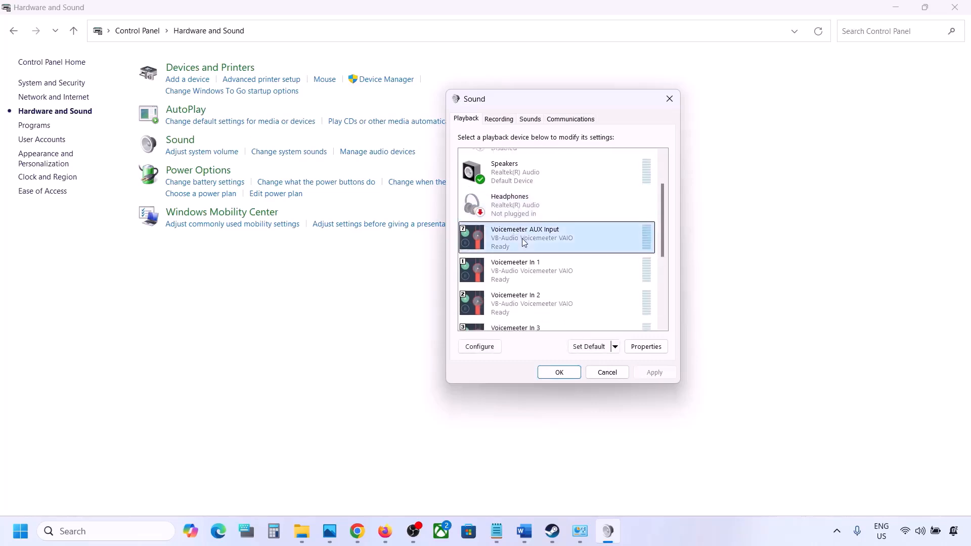
right_click(523, 242)
left_click(557, 272)
left_click(530, 277)
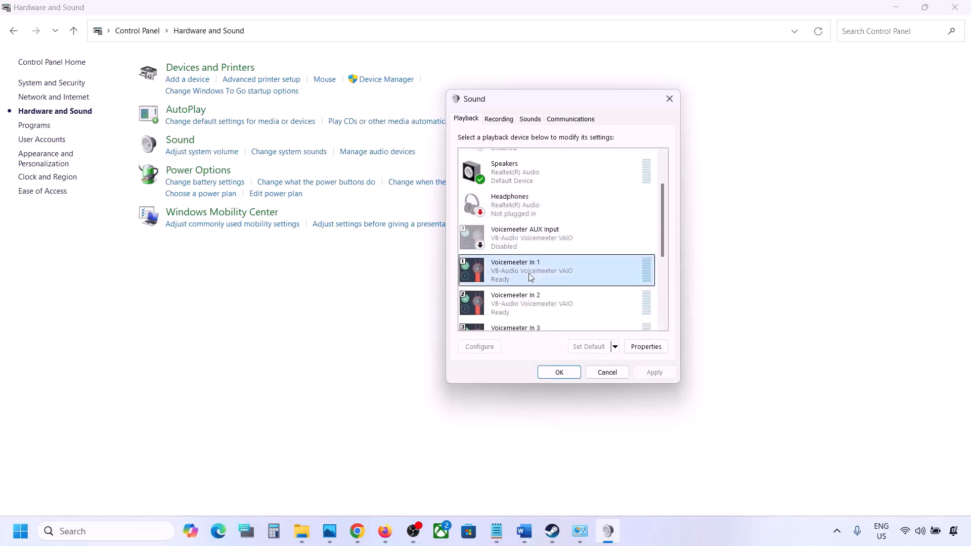
right_click(530, 277)
left_click(569, 309)
- Disable the Voicemeeter In 2 and Voicemeeter In 3 playback devices
scroll(570, 314, "down", 1)
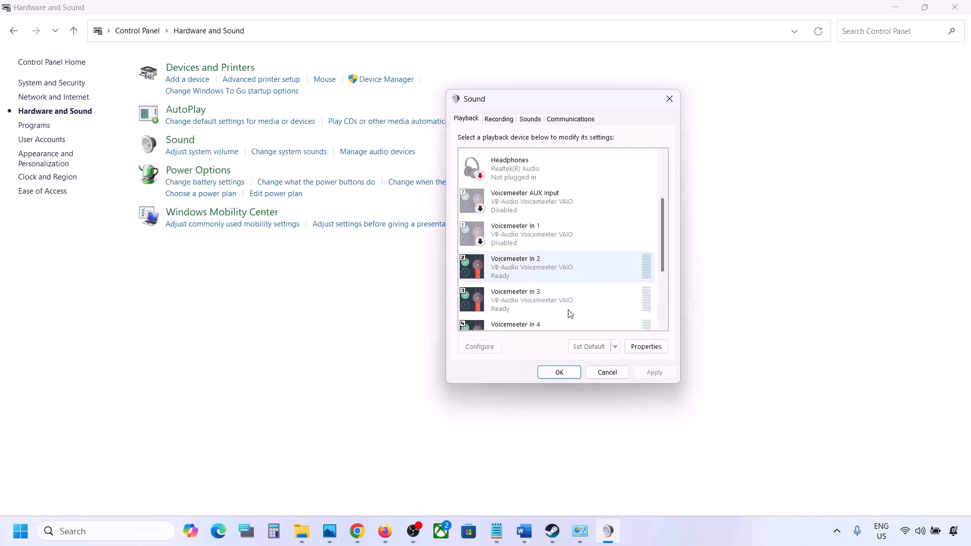
left_click(535, 270)
right_click(535, 271)
left_click(568, 310)
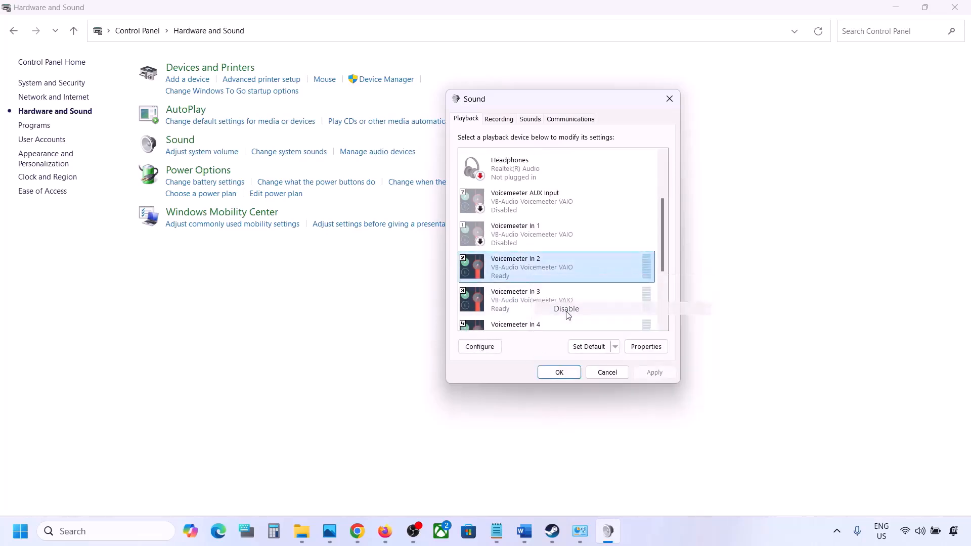
left_click(521, 308)
right_click(521, 307)
left_click(557, 339)
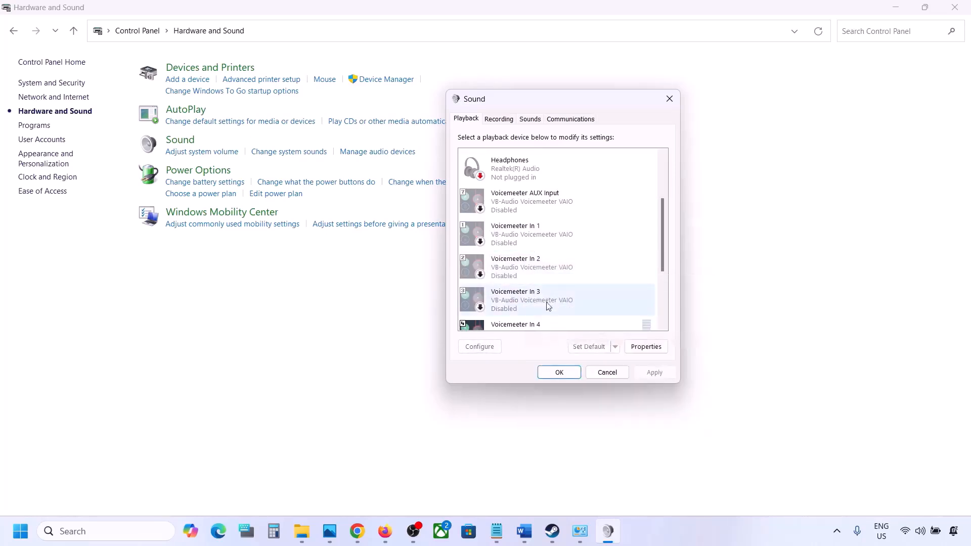
- Disable the Voicemeeter Input playback device near the end of the device list
scroll(548, 306, "down", 3)
left_click(517, 280)
right_click(517, 280)
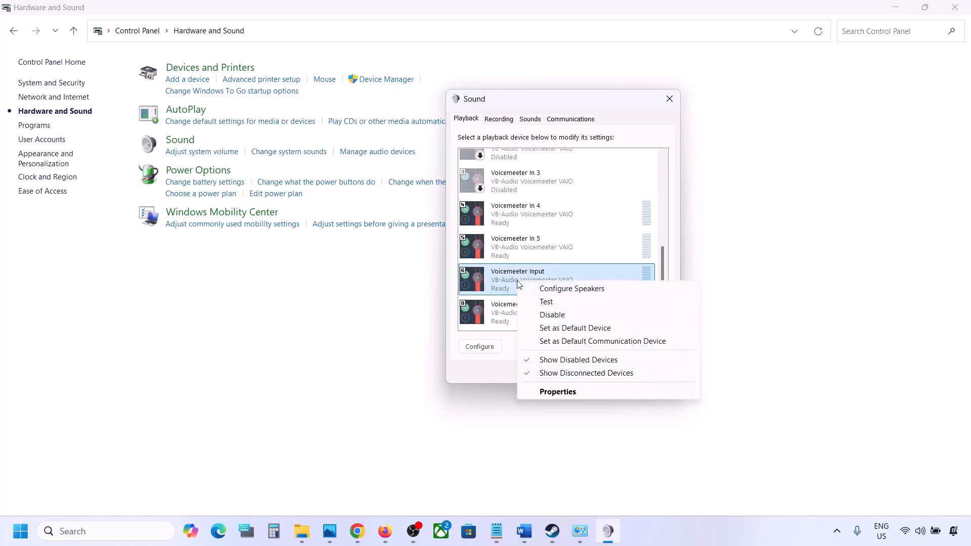
left_click(554, 315)
- Disable the remaining Voicemeeter playback devices: Voicemeeter In 5, Voicemeeter In 4 and Voicemeeter VAIO3 Input
left_click(555, 320)
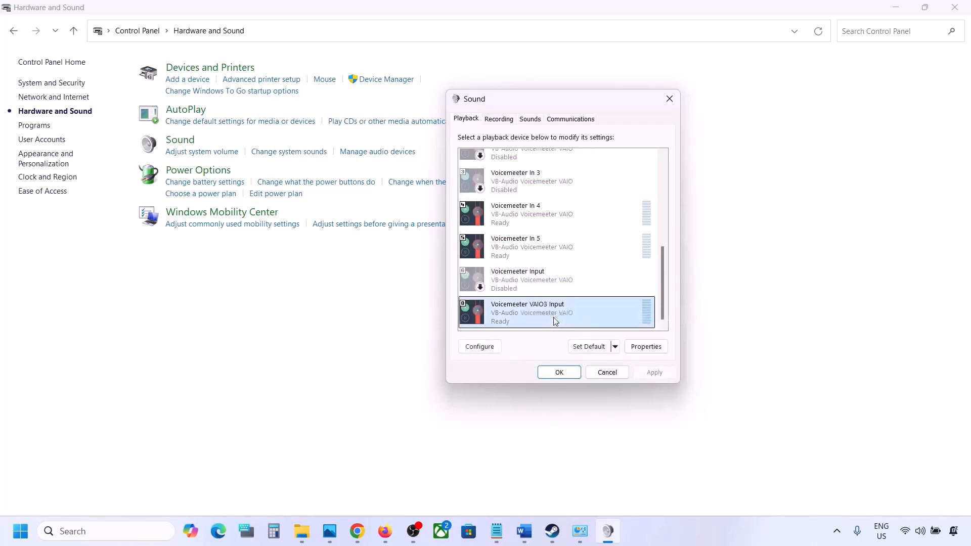
right_click(511, 252)
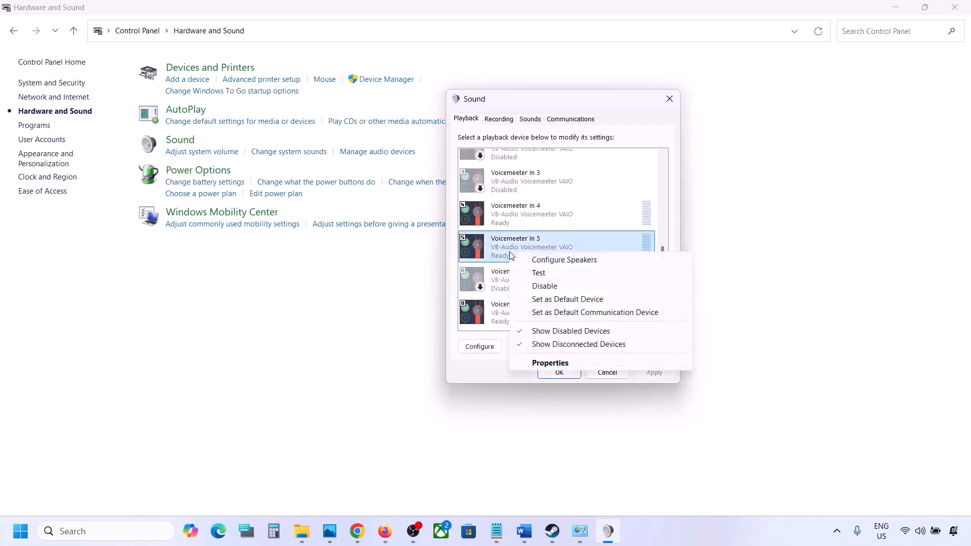
left_click(545, 287)
right_click(516, 217)
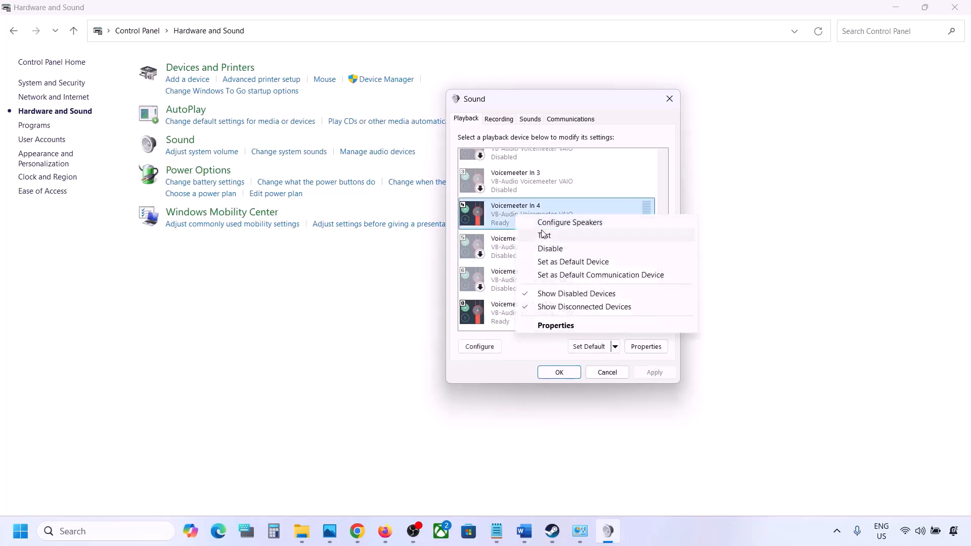
left_click(547, 247)
right_click(515, 310)
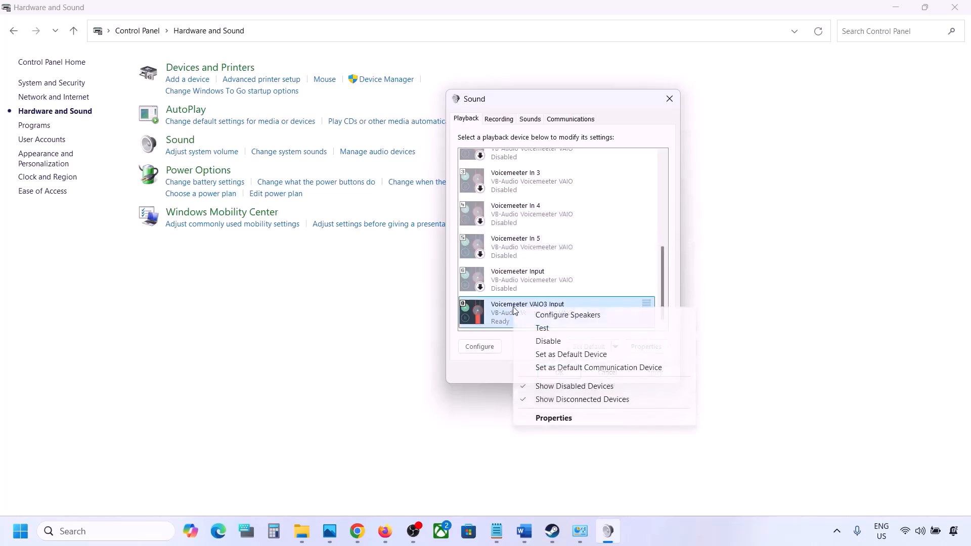
left_click(548, 342)
- Play the test sound on the default Speakers (Realtek(R) Audio) playback device
scroll(521, 215, "up", 5)
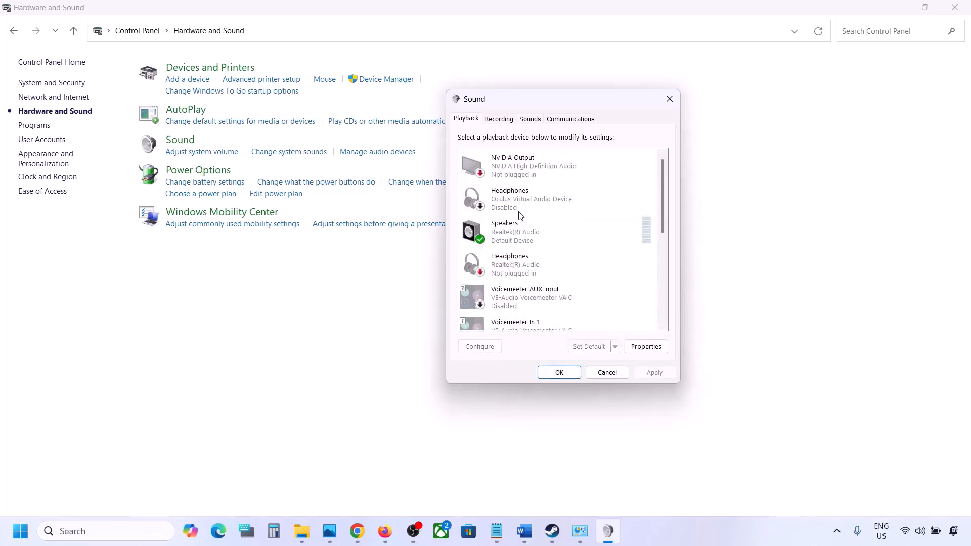
right_click(536, 234)
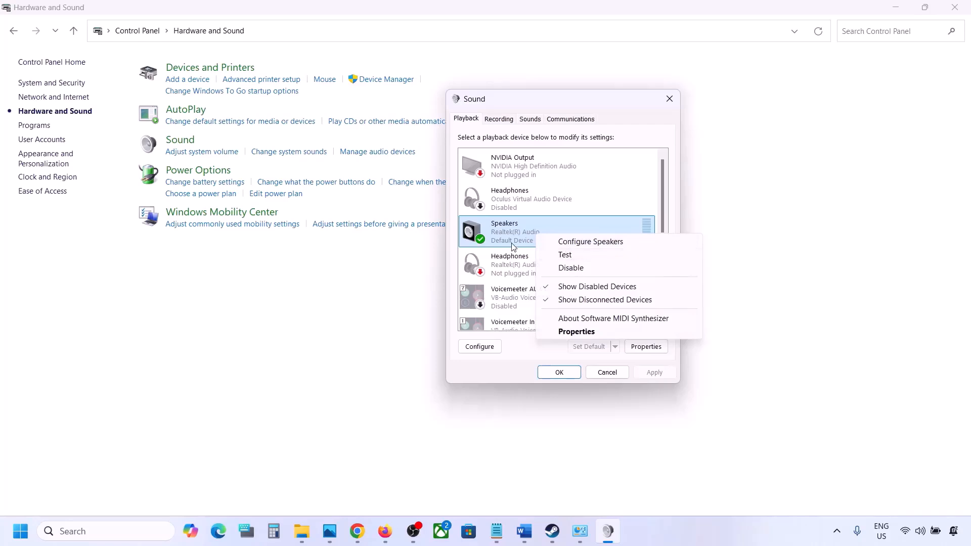
left_click(566, 255)
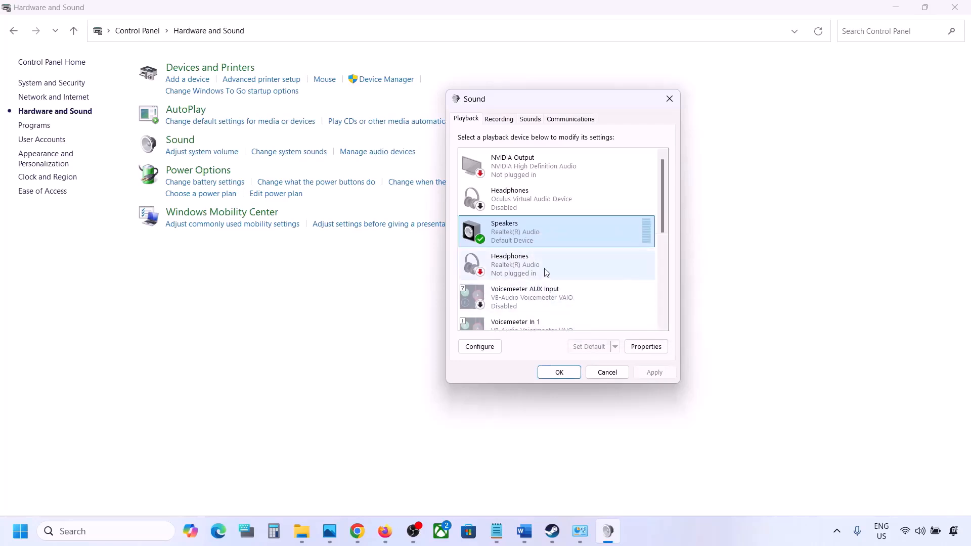
- Look through the recording devices for Oculus and Voicemeeter entries, then return to the playback devices
left_click(501, 120)
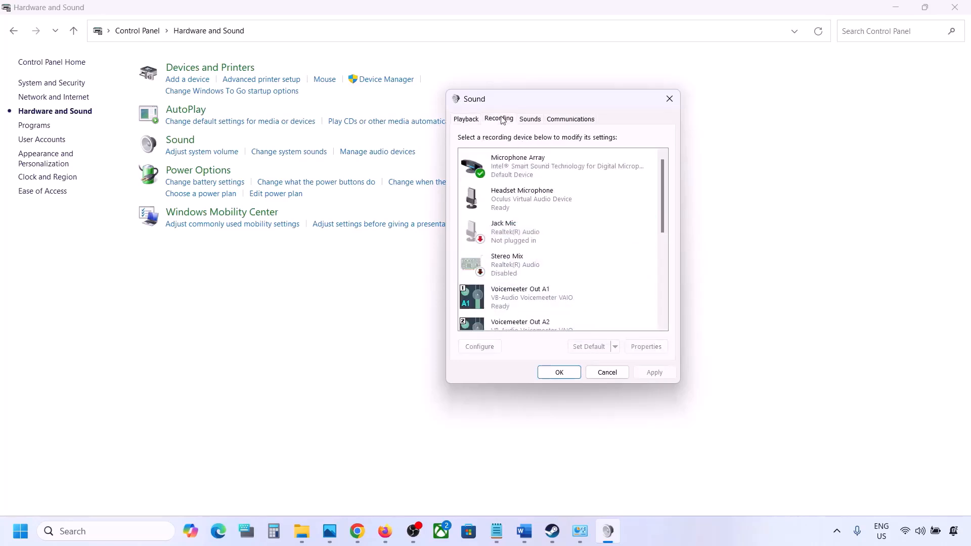
scroll(538, 260, "down", 3)
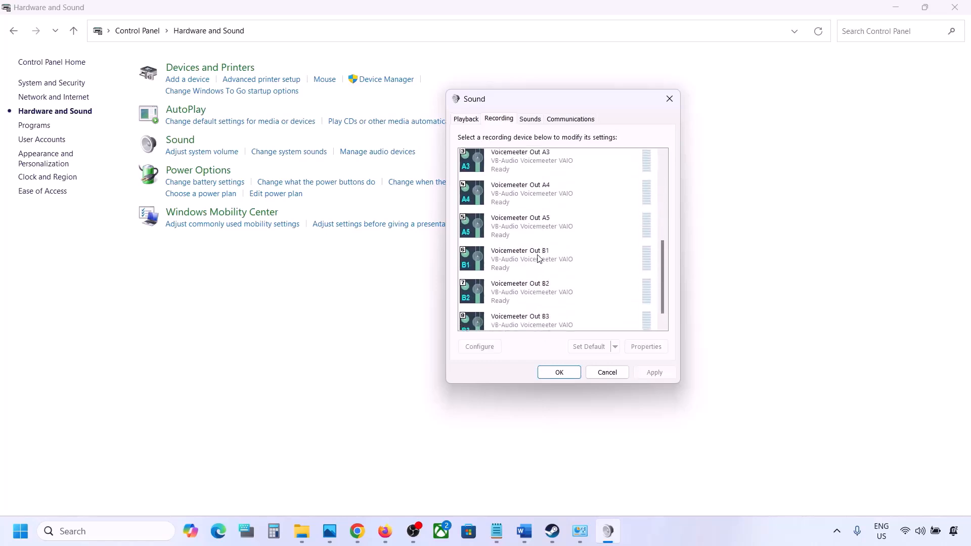
scroll(539, 258, "up", 2)
scroll(539, 258, "up", 1)
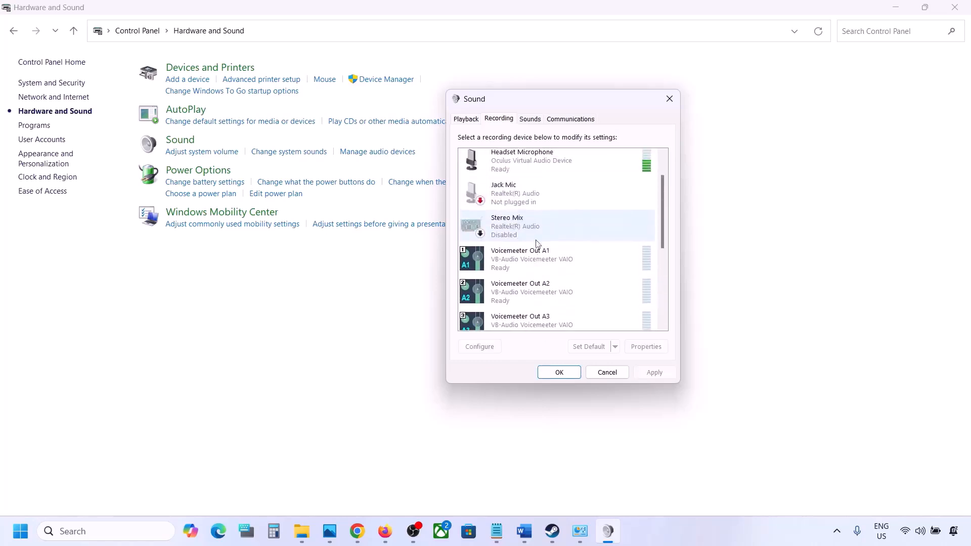
left_click(466, 119)
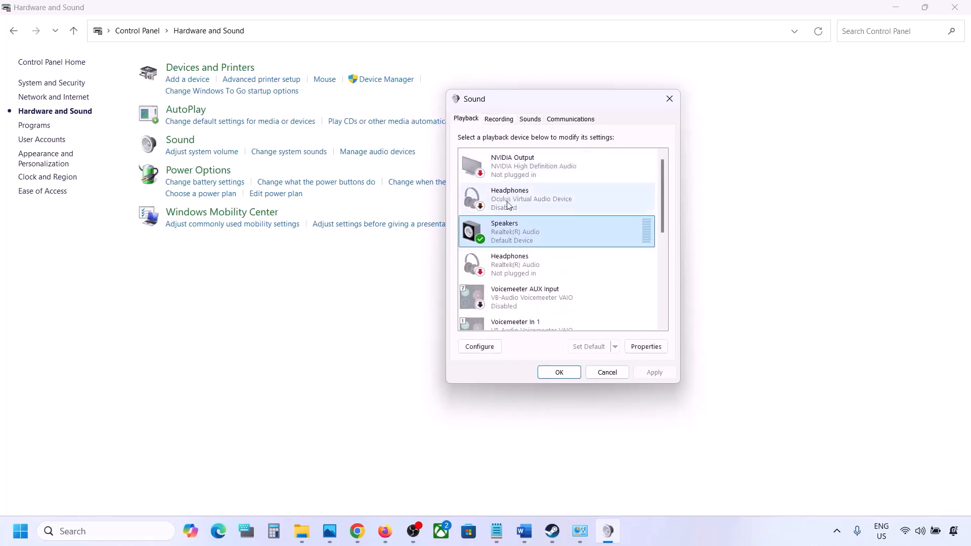
- Disable the Headset Microphone (Oculus Virtual Audio Device) recording device, return to the playback devices and close the Sound dialog
left_click(499, 119)
scroll(541, 245, "up", 1)
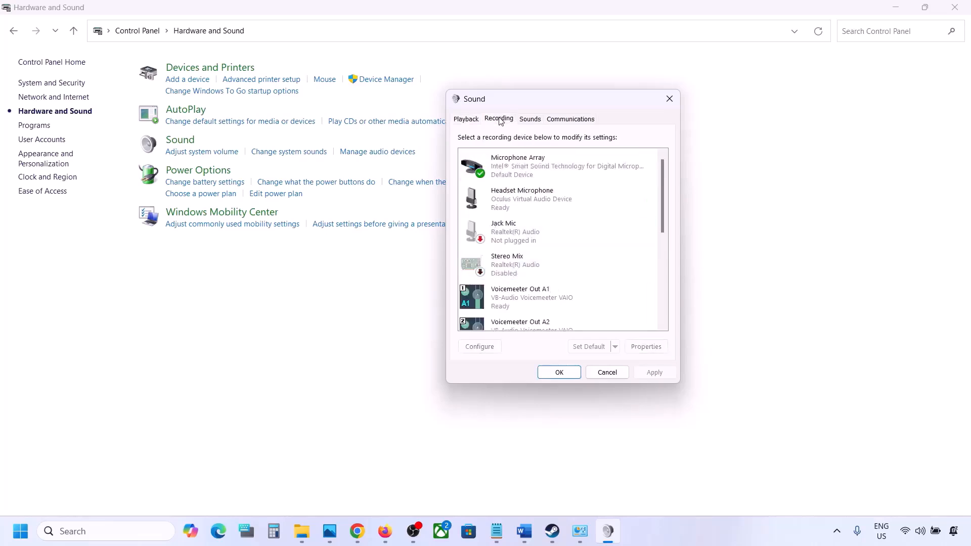
left_click(513, 203)
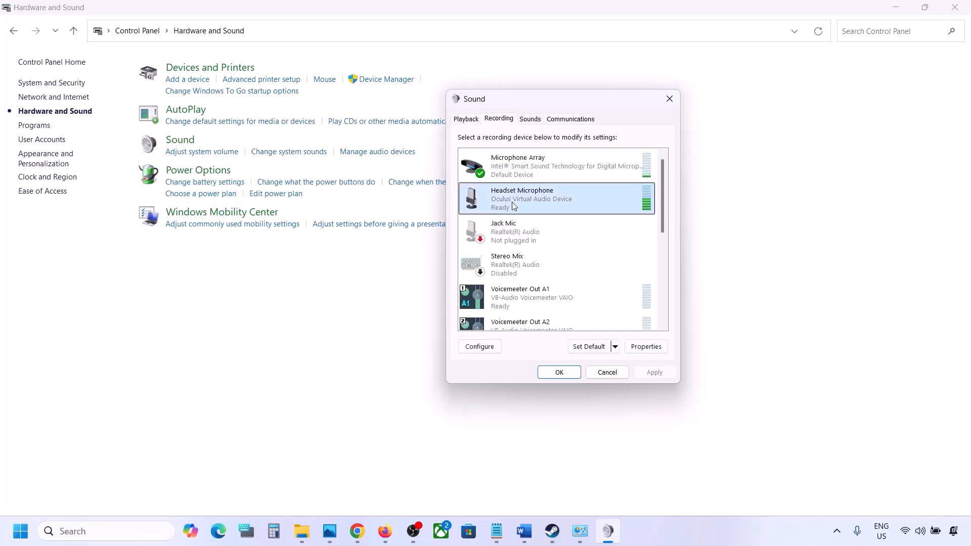
right_click(512, 203)
left_click(550, 224)
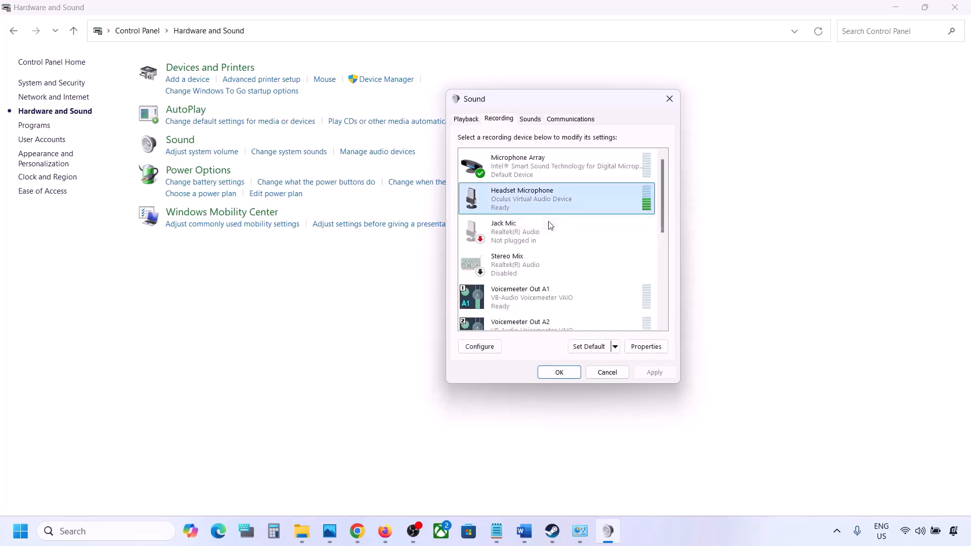
left_click(463, 121)
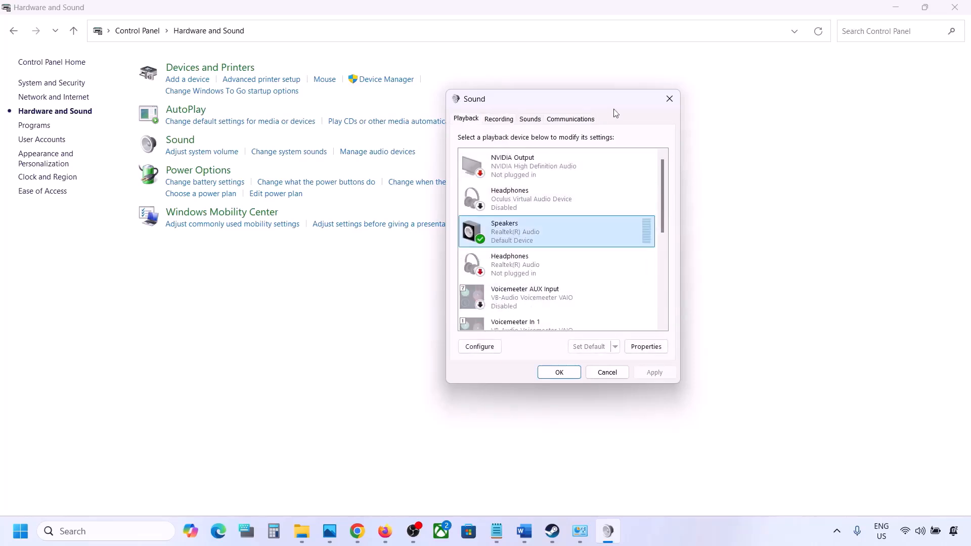
left_click(669, 98)
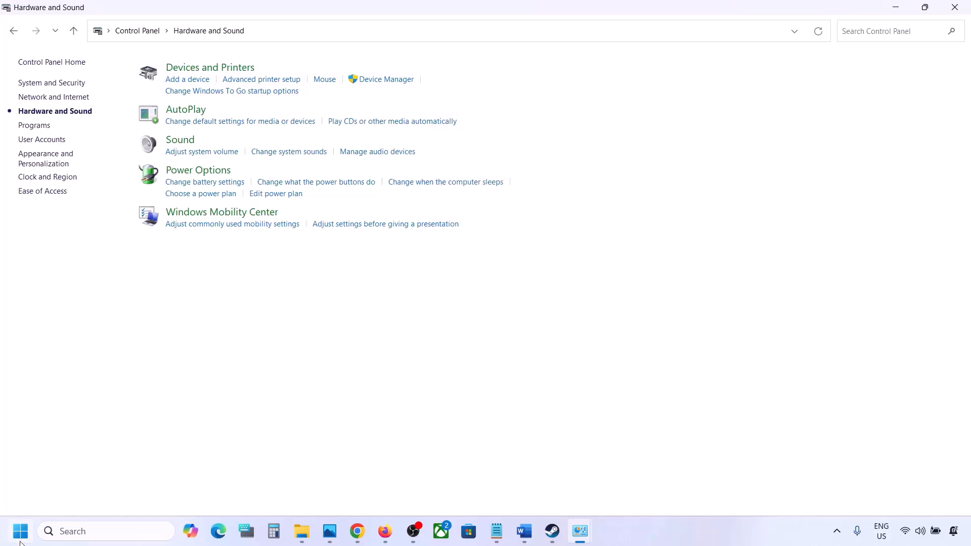
- Open Device Manager and expand the Sound, video and game controllers category
right_click(20, 540)
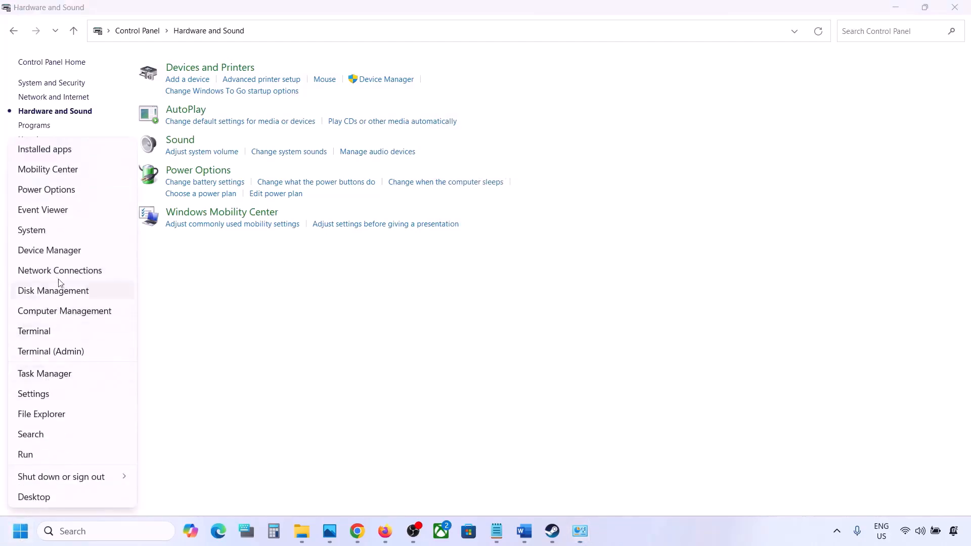
left_click(52, 250)
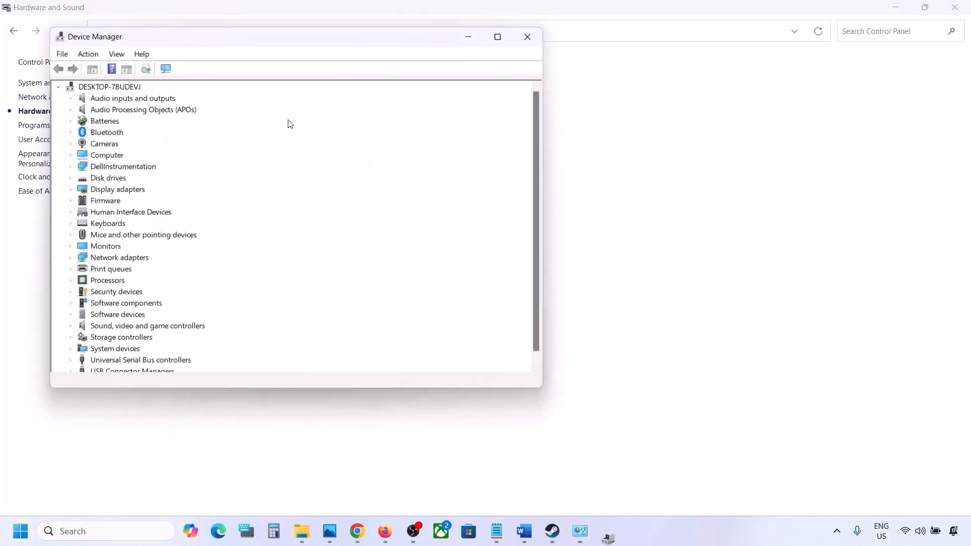
scroll(137, 243, "down", 1)
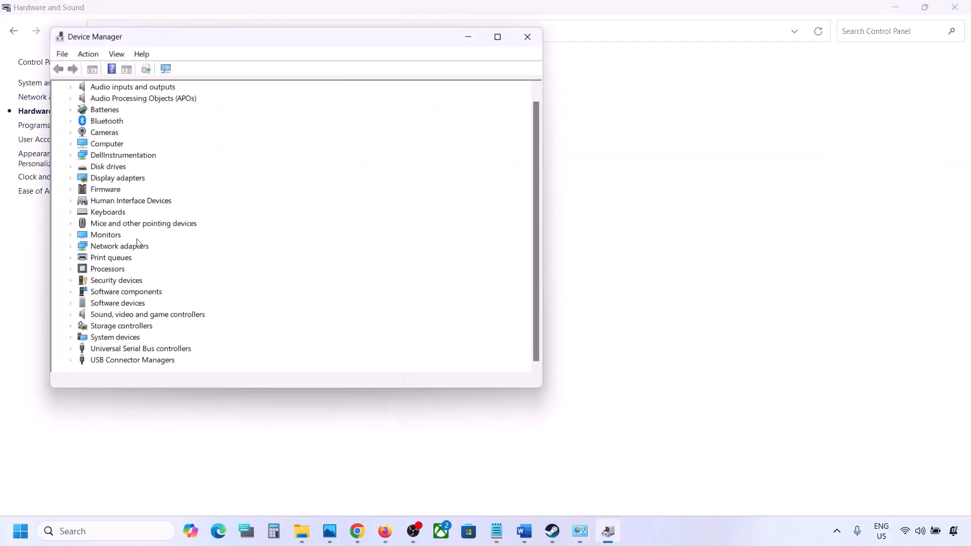
left_click(71, 315)
scroll(125, 305, "down", 2)
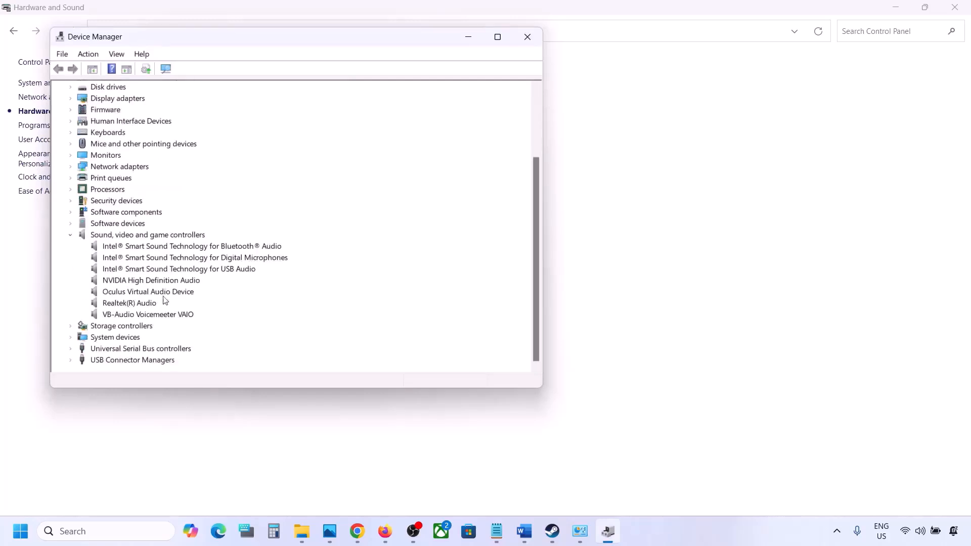
- Disable the VB-Audio Voicemeeter VAIO device under Sound, video and game controllers and confirm
left_click(135, 305)
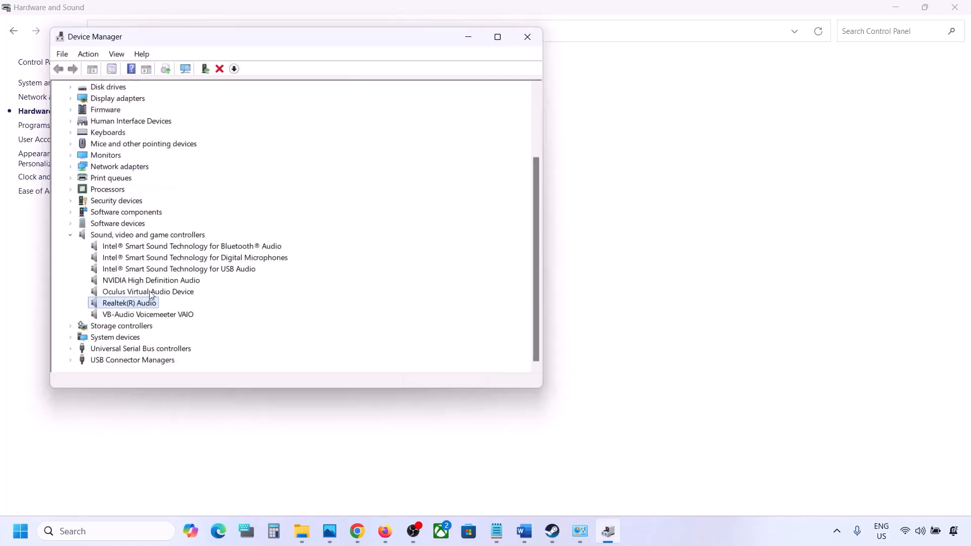
left_click(133, 316)
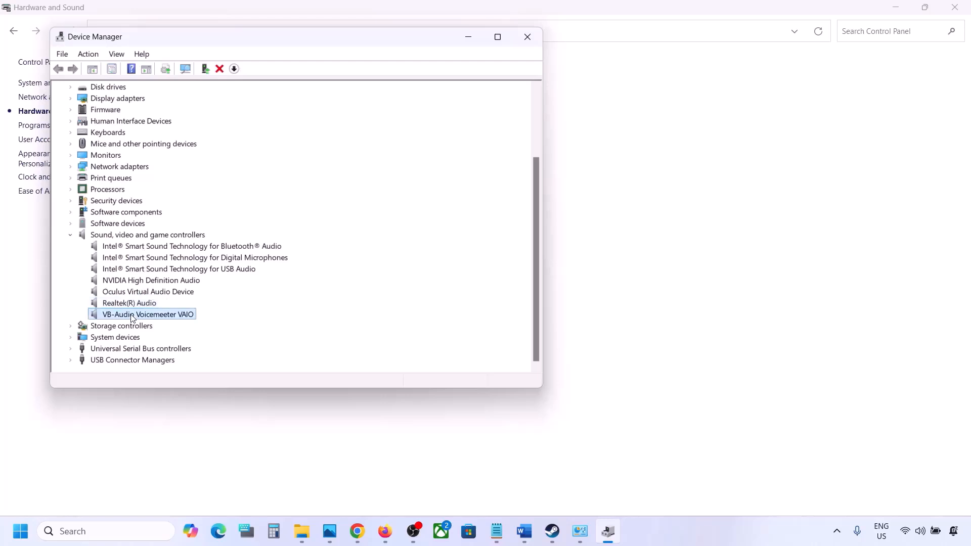
right_click(133, 316)
left_click(165, 336)
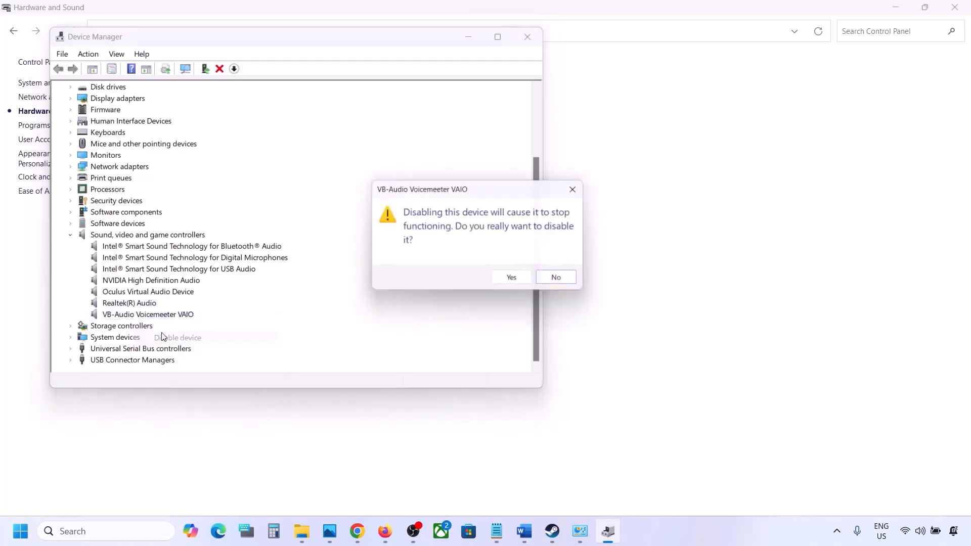
left_click(509, 280)
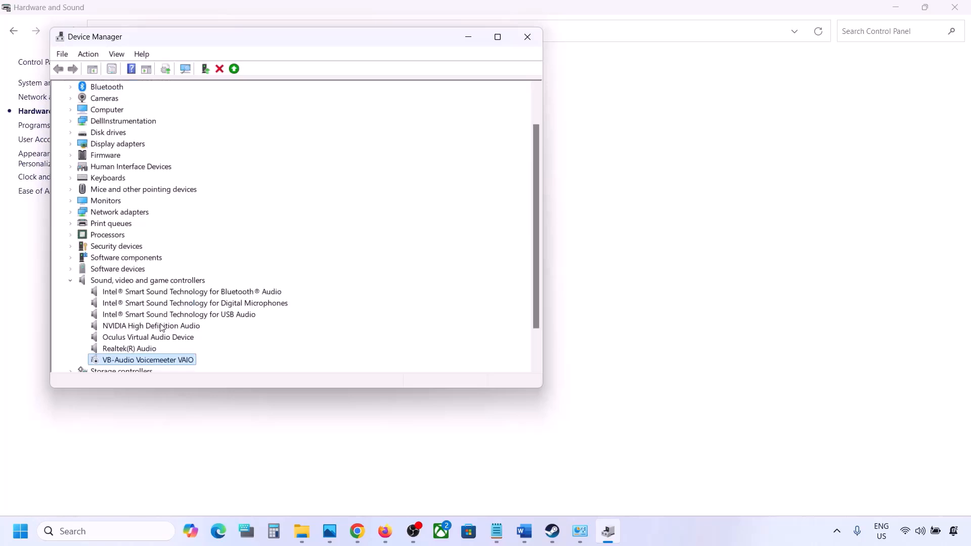
- Disable the Oculus Virtual Audio Device and NVIDIA High Definition Audio sound controllers, confirming each one
right_click(137, 305)
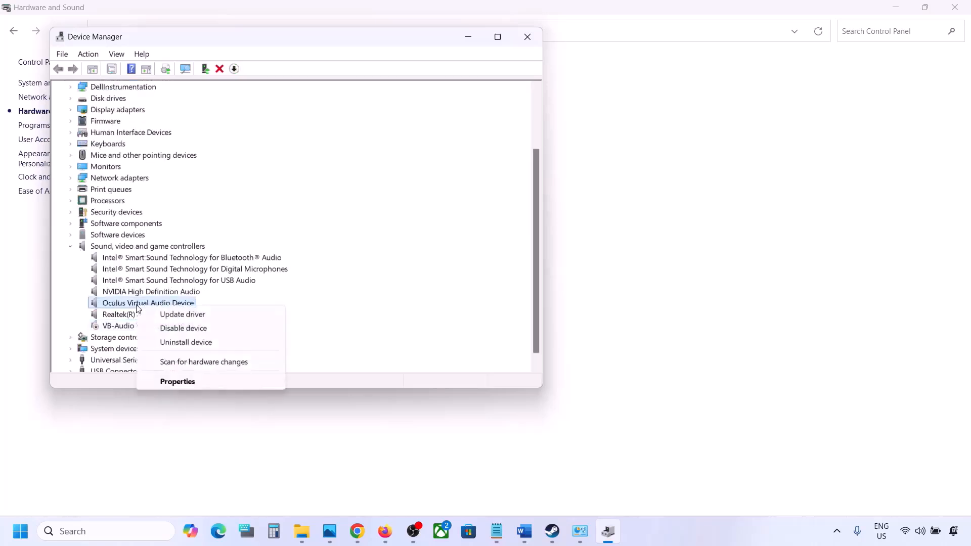
left_click(183, 329)
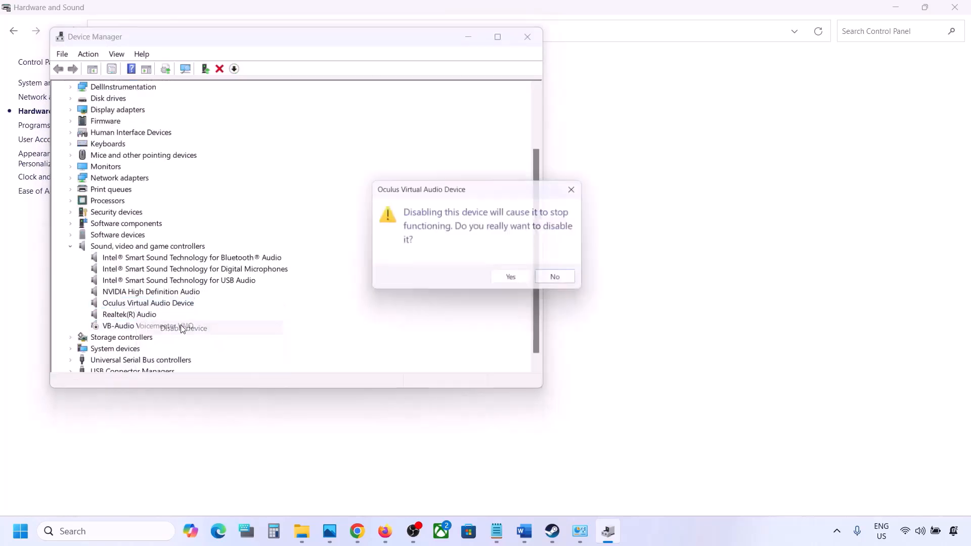
left_click(512, 281)
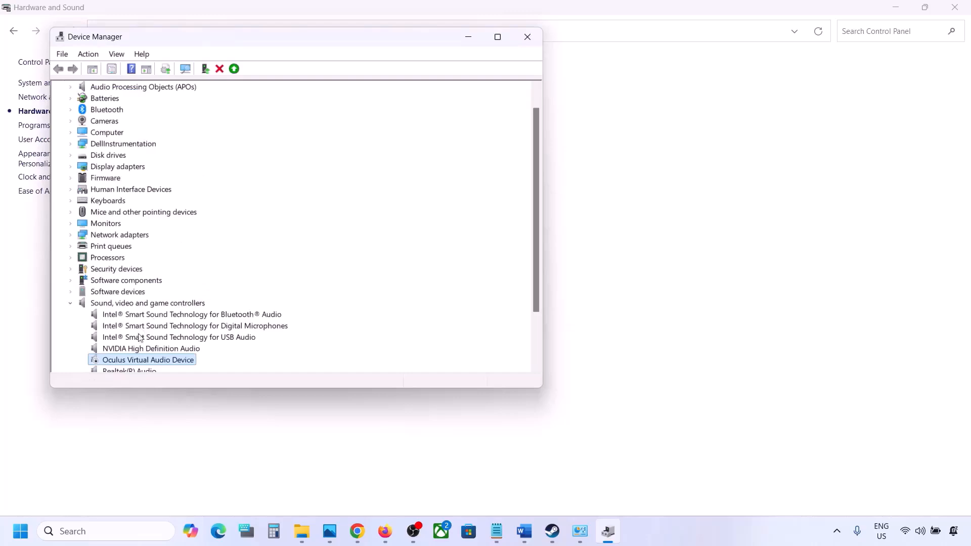
right_click(131, 350)
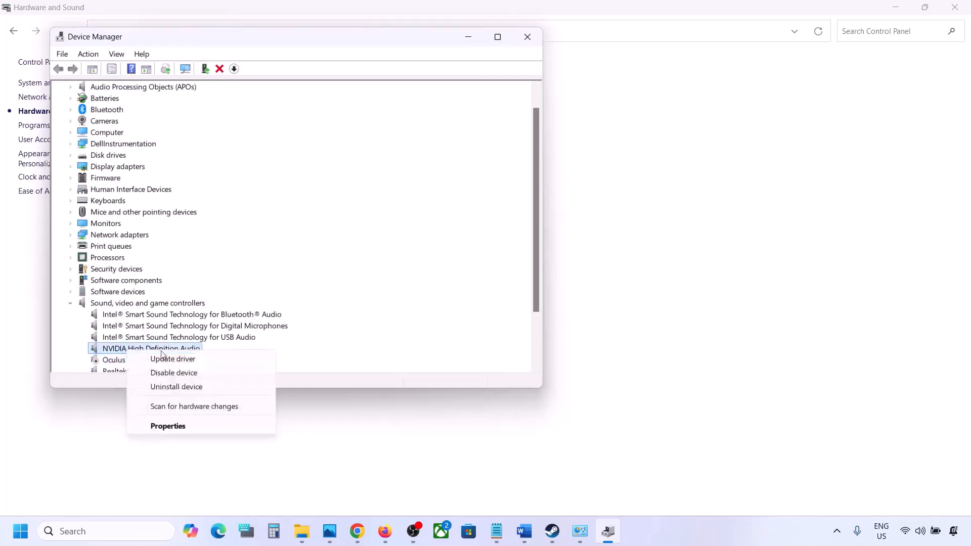
left_click(174, 373)
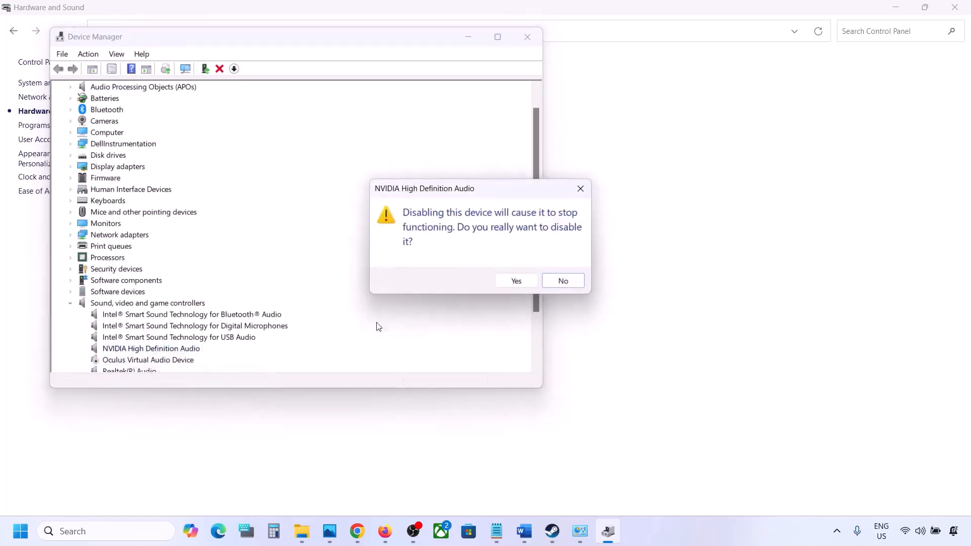
left_click(513, 280)
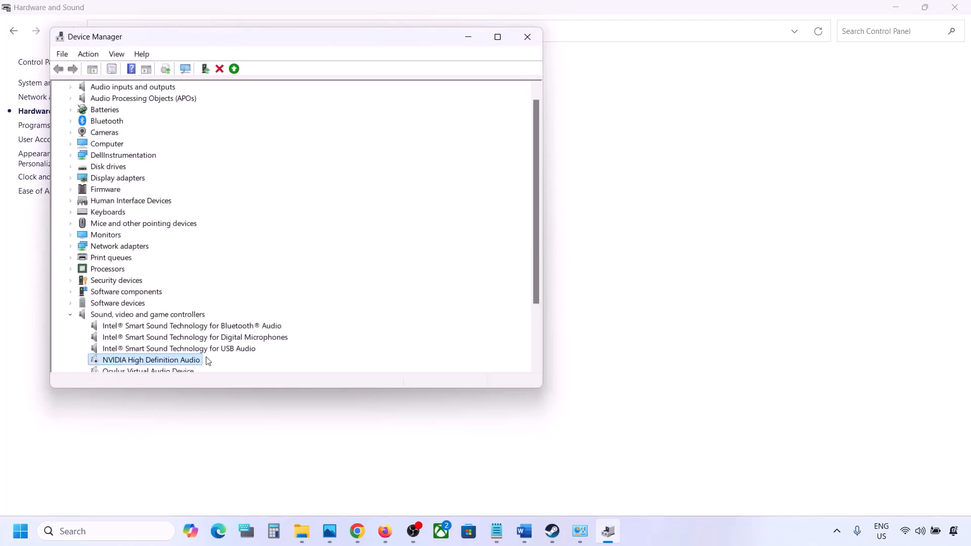
- Disable the Intel Smart Sound Technology for Bluetooth Audio controller and confirm
scroll(205, 357, "down", 2)
right_click(148, 260)
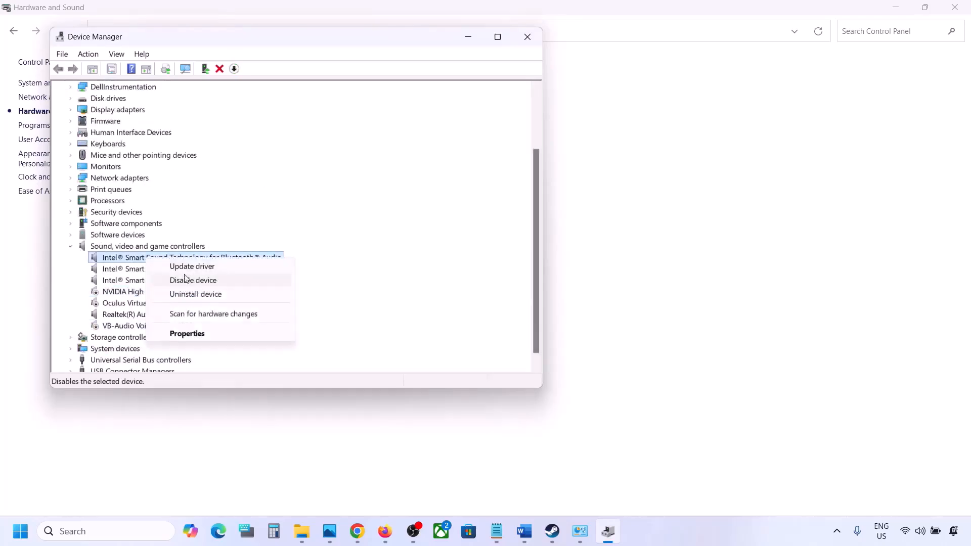
left_click(188, 282)
left_click(514, 279)
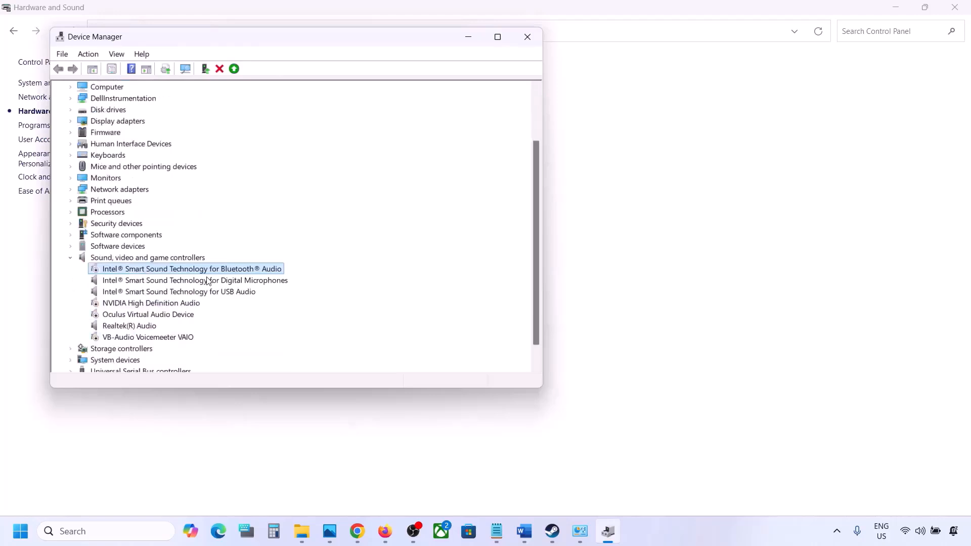
- Disable the Intel Smart Sound Technology for Digital Microphones controller and decline restarting the computer
right_click(165, 283)
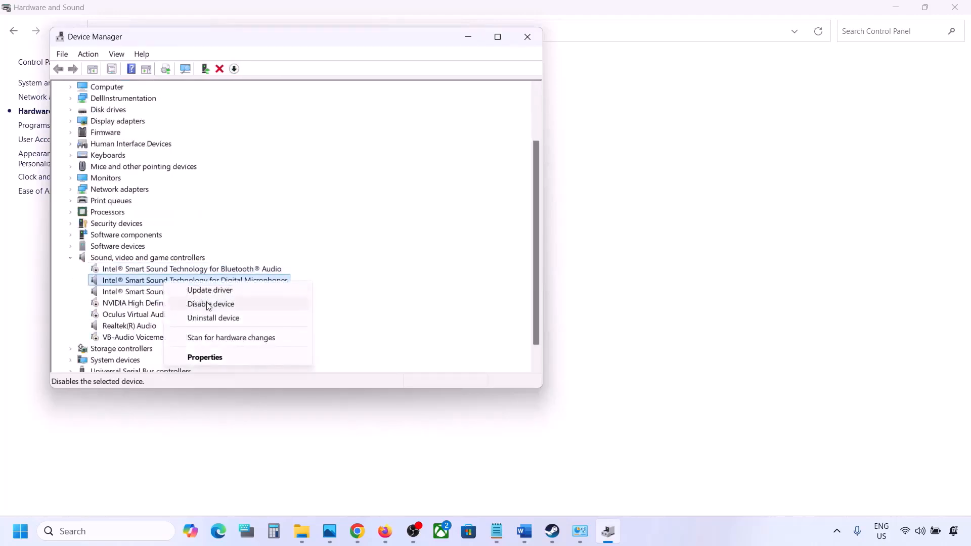
left_click(208, 304)
left_click(515, 279)
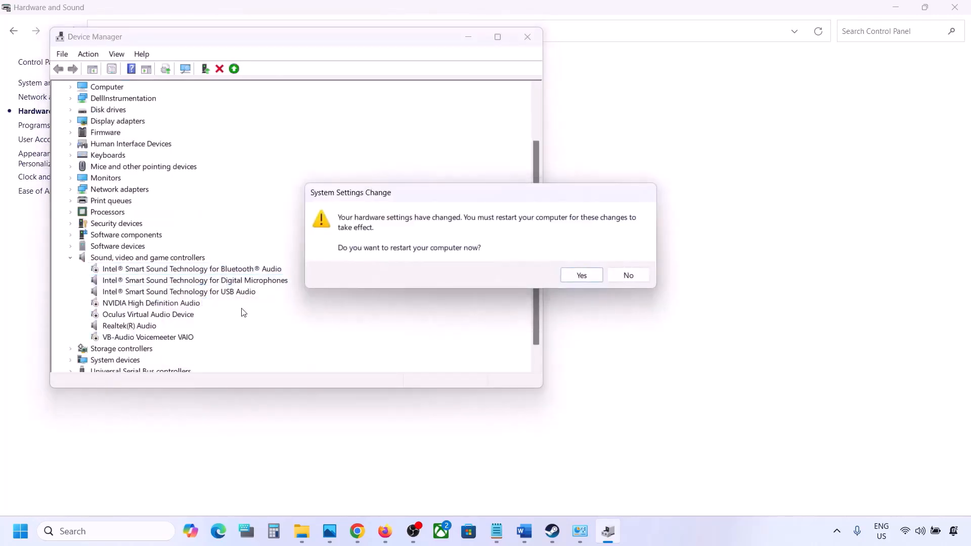
left_click(627, 276)
- Disable the Intel Smart Sound Technology for USB Audio controller and confirm
scroll(215, 320, "down", 2)
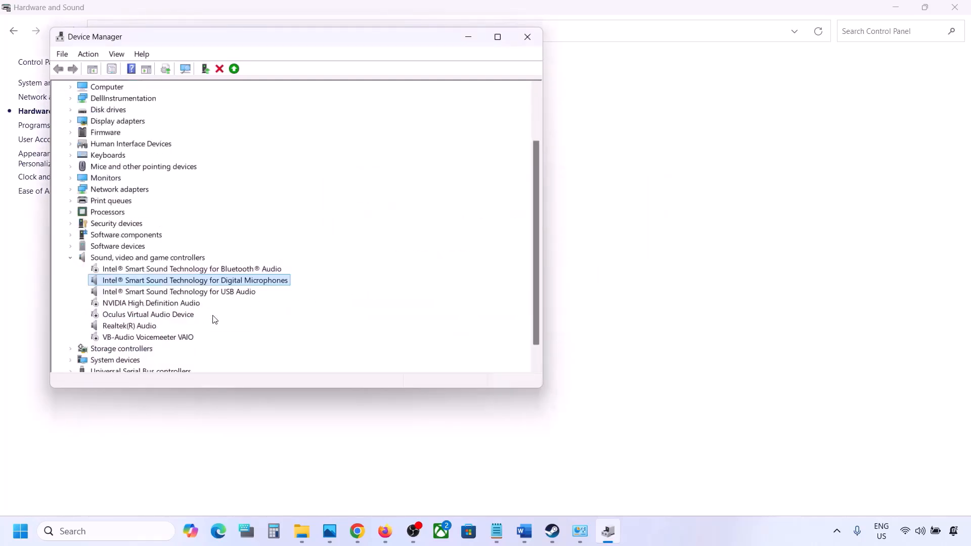
right_click(141, 293)
left_click(170, 316)
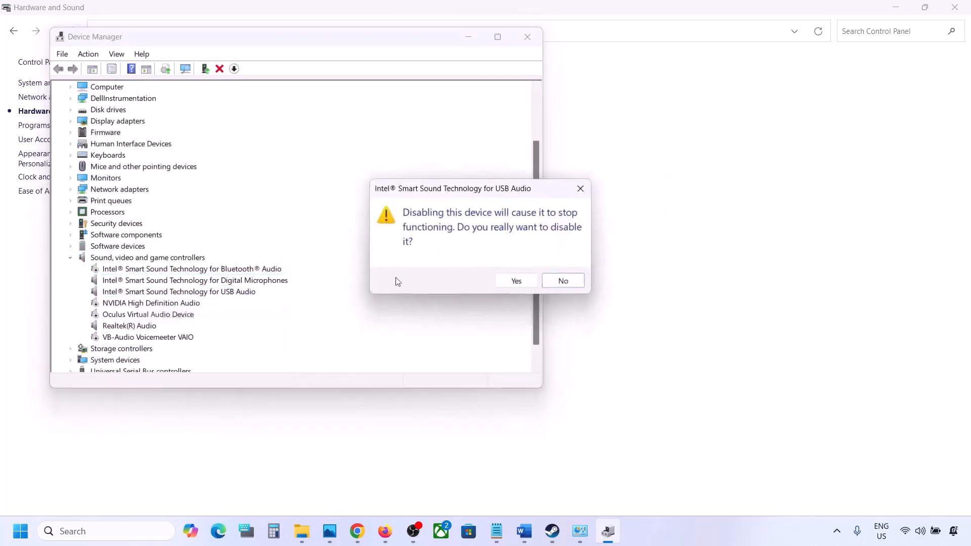
left_click(515, 282)
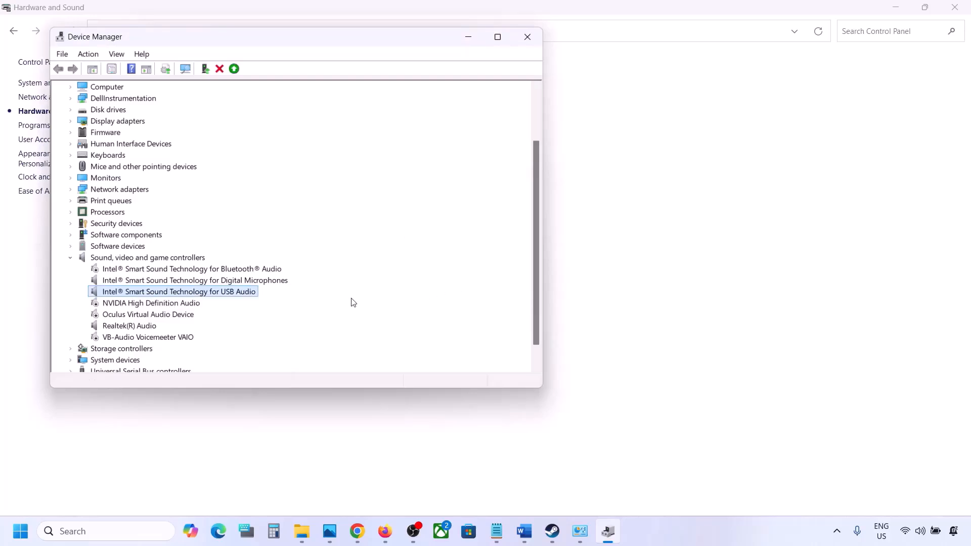
- Bring up the available actions for Realtek(R) Audio, dismiss them without choosing any, and close Device Manager
scroll(265, 318, "down", 3)
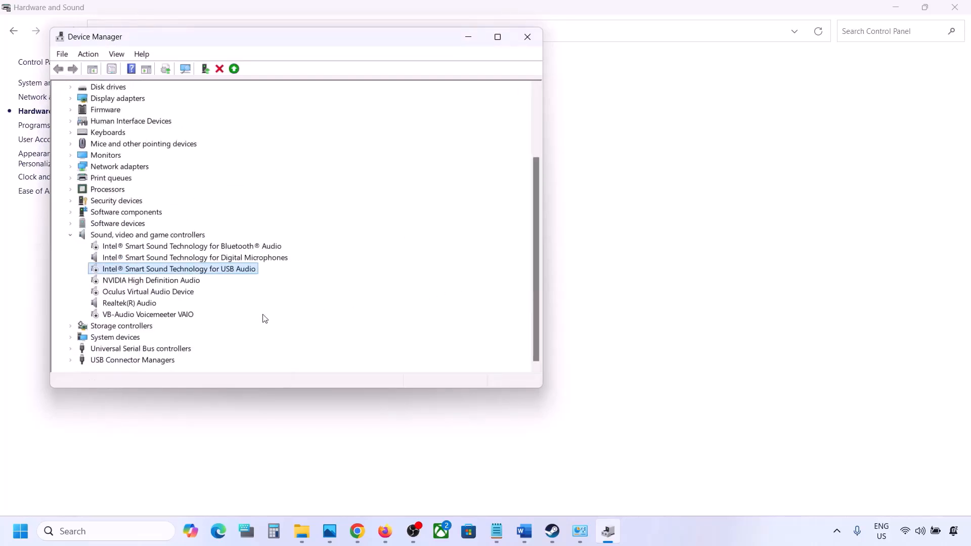
left_click(112, 302)
right_click(127, 304)
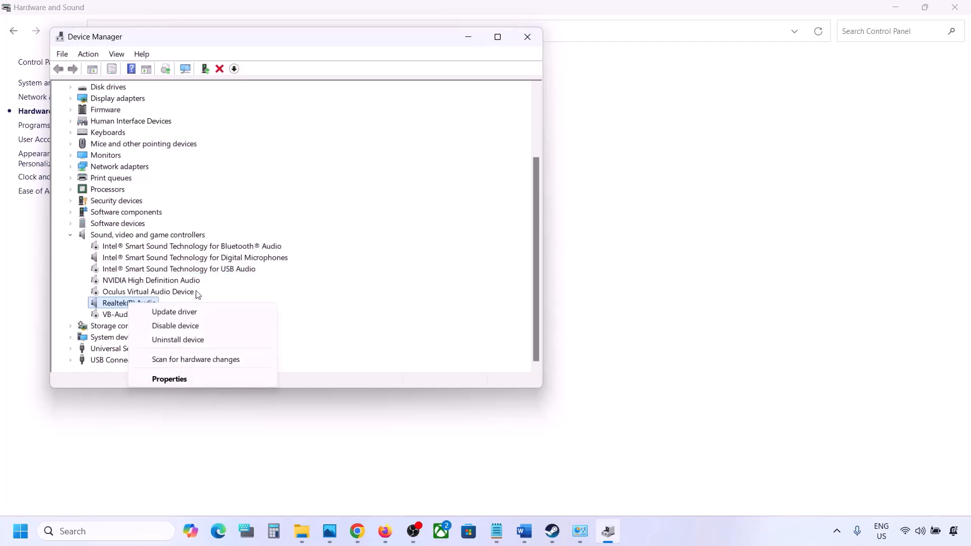
key("Escape")
left_click(528, 36)
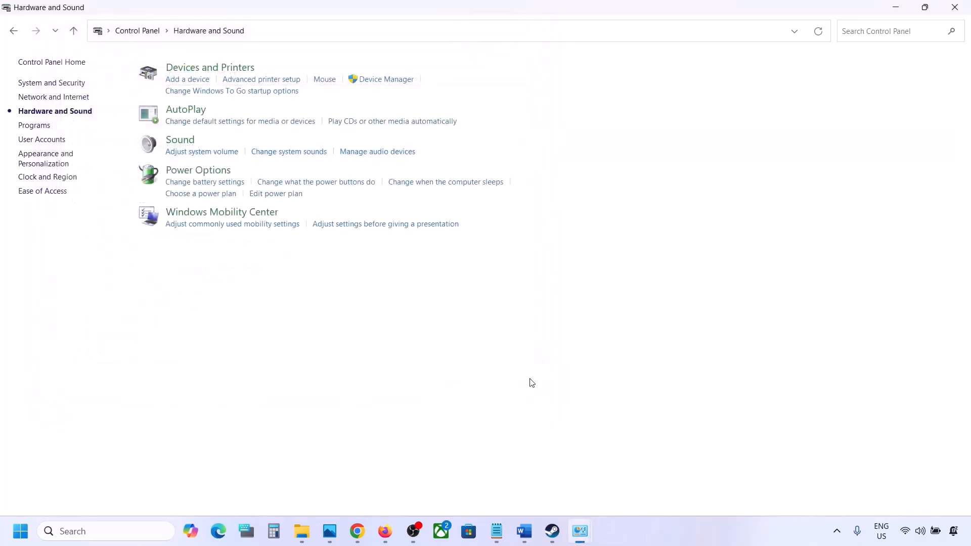
- Switch to the Word notes and copy the command shell:::{A8A91A66-3A7D-4424-8D24-04E180695C7A} under Step 8, Uncheck Handsfree Telephony
left_click(529, 532)
scroll(419, 425, "down", 3)
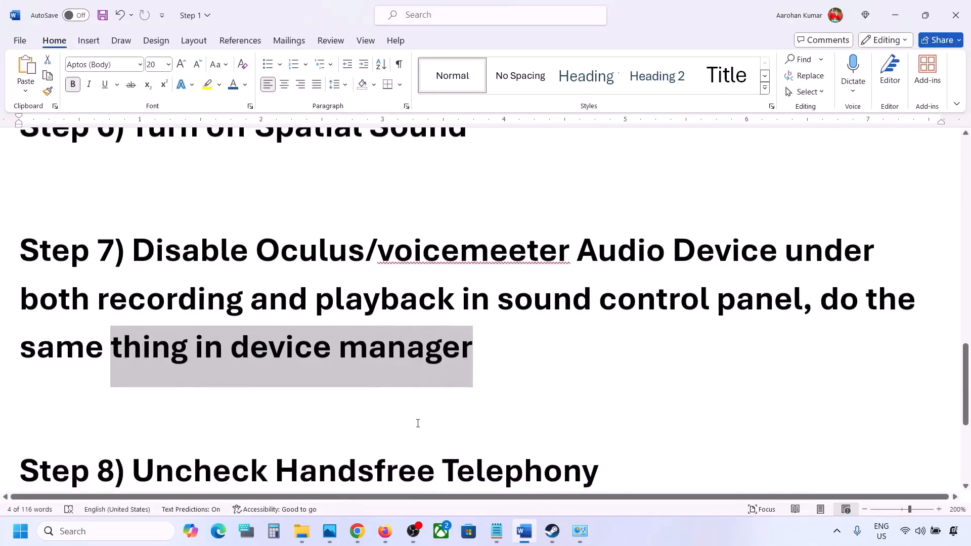
scroll(368, 412, "down", 1)
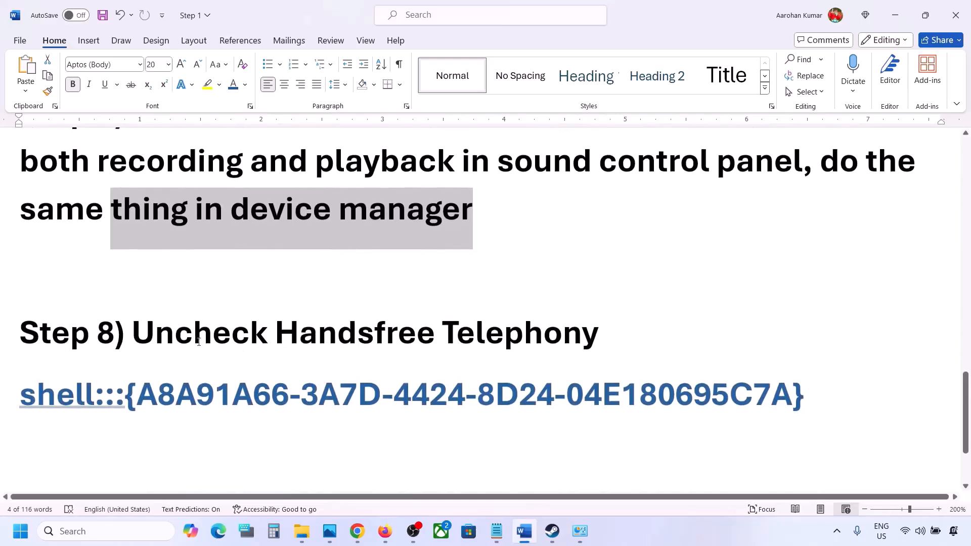
left_click_drag(135, 338, 600, 337)
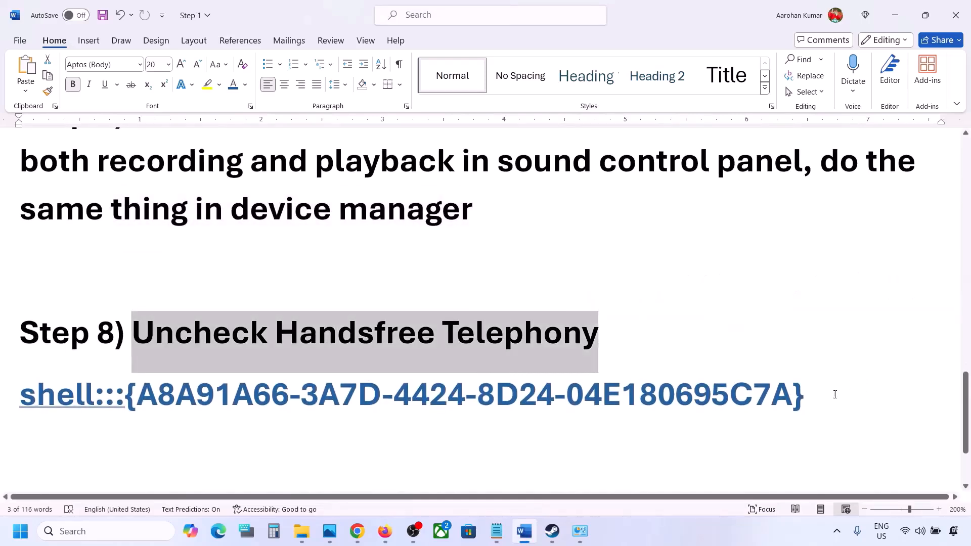
double_click(44, 394)
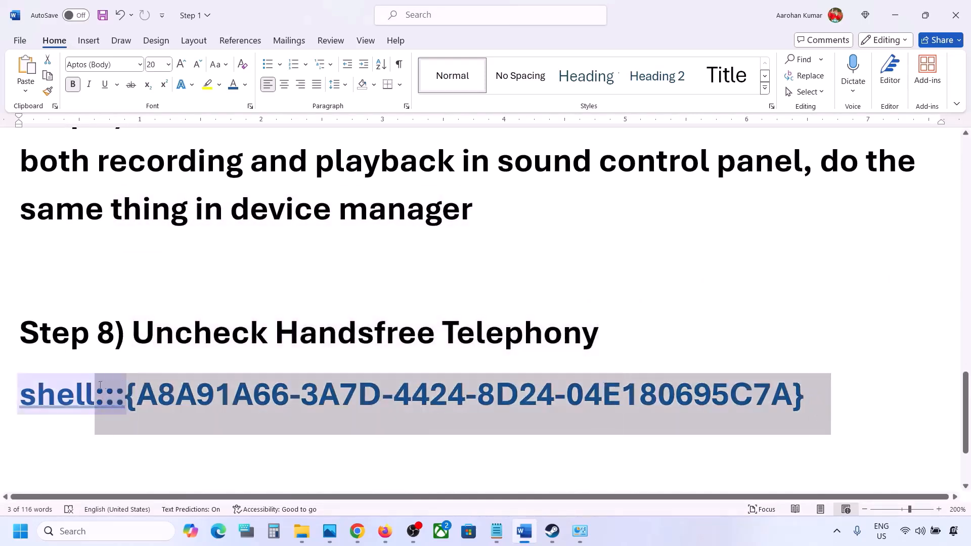
right_click(45, 393)
left_click(75, 167)
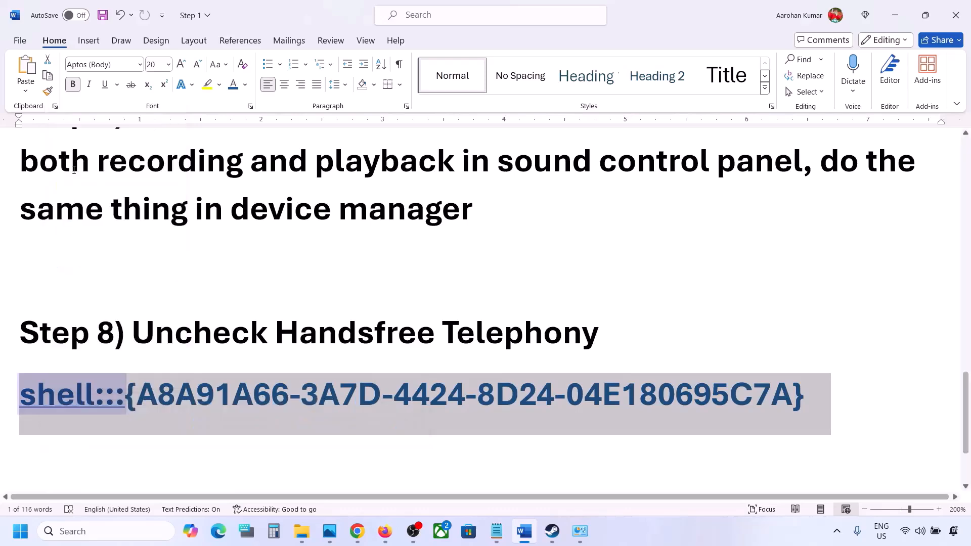
- Open the Run dialog and run the copied command shell:::{A8A91A66-3A7D-4424-8D24-04E180695C7A} to show Devices and Printers
left_click(96, 531)
type("run")
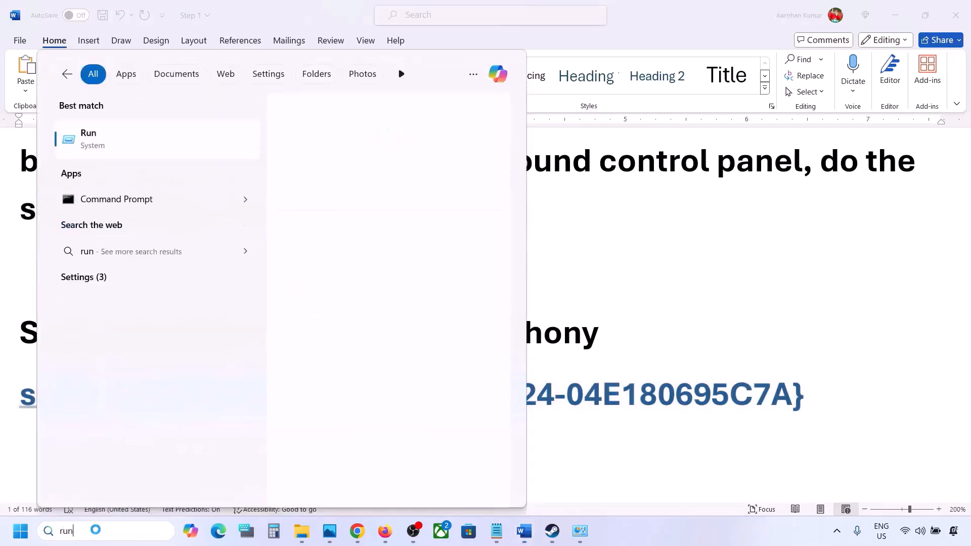
left_click(134, 151)
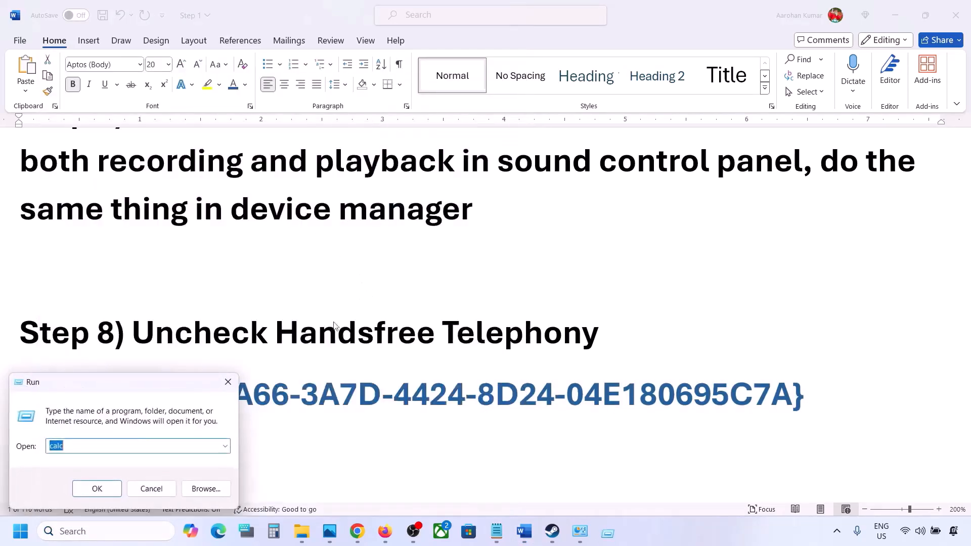
type("v")
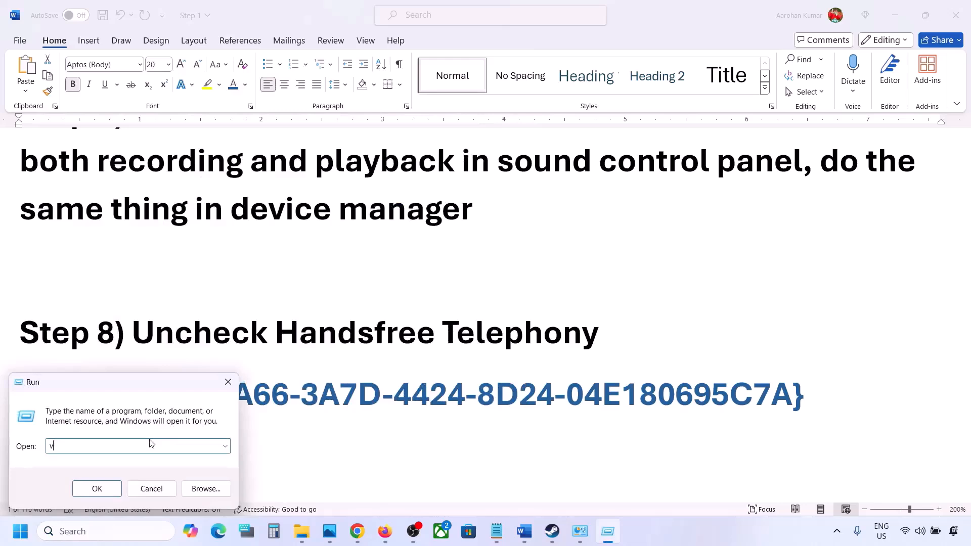
key("BackSpace")
key("ctrl+v")
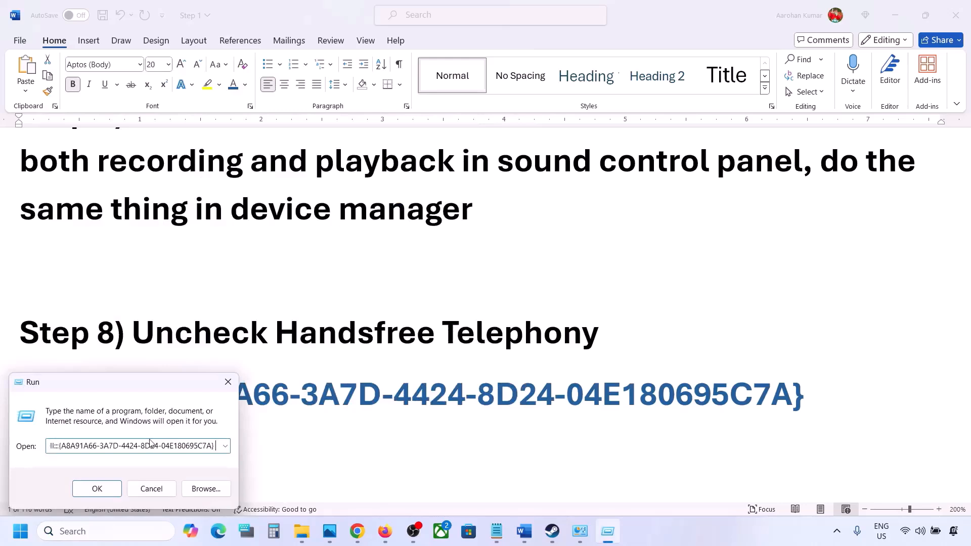
left_click(97, 489)
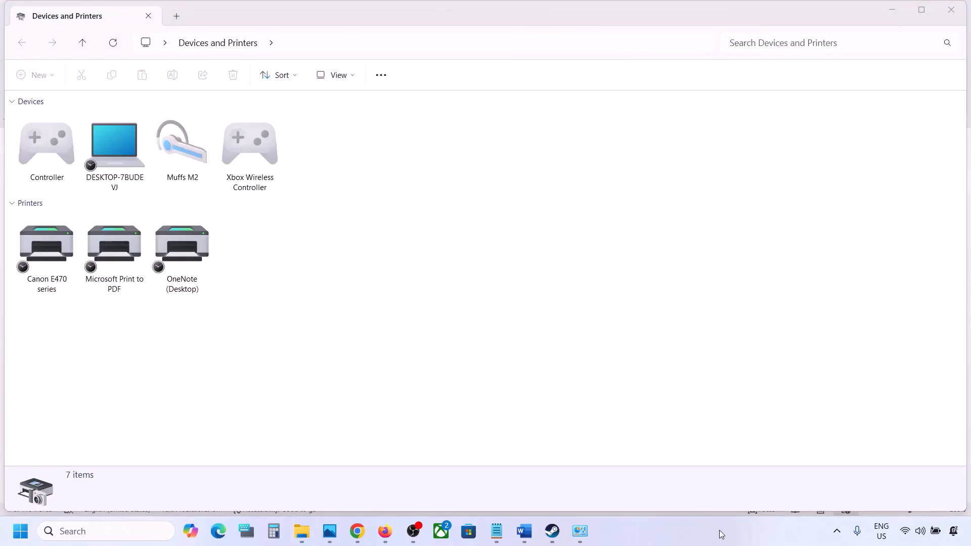
- Disable the Handsfree Telephony Bluetooth service in the Muffs M2 headset's properties, apply the change and close the properties
right_click(189, 147)
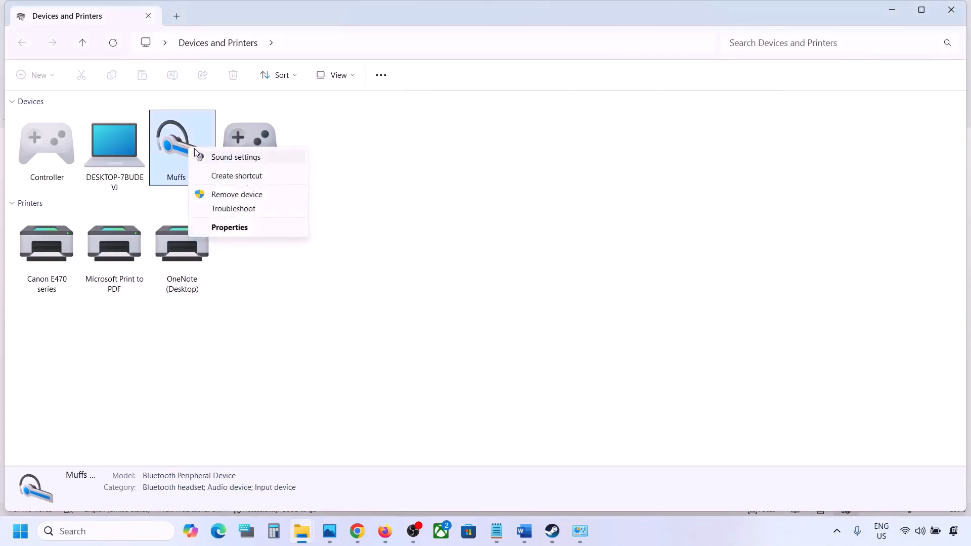
left_click(228, 227)
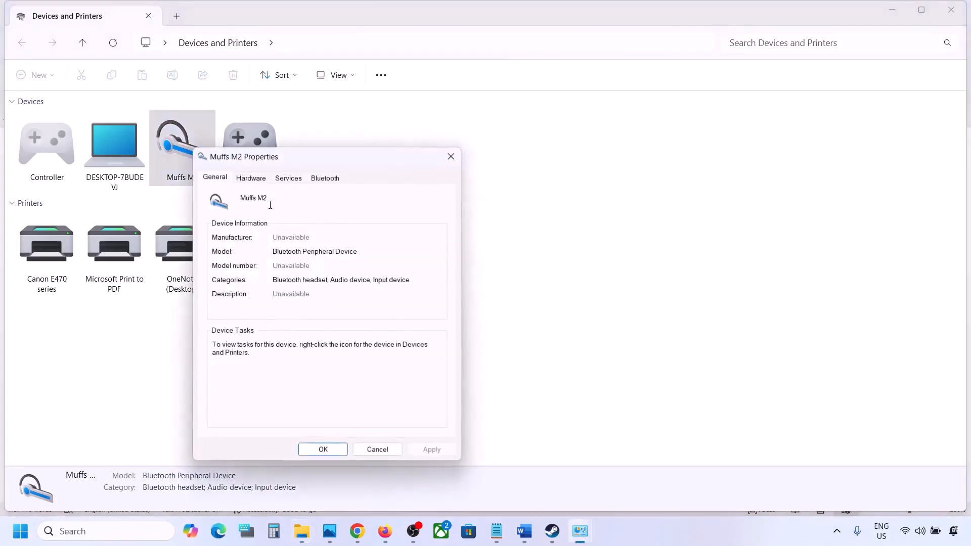
left_click_drag(348, 161, 454, 136)
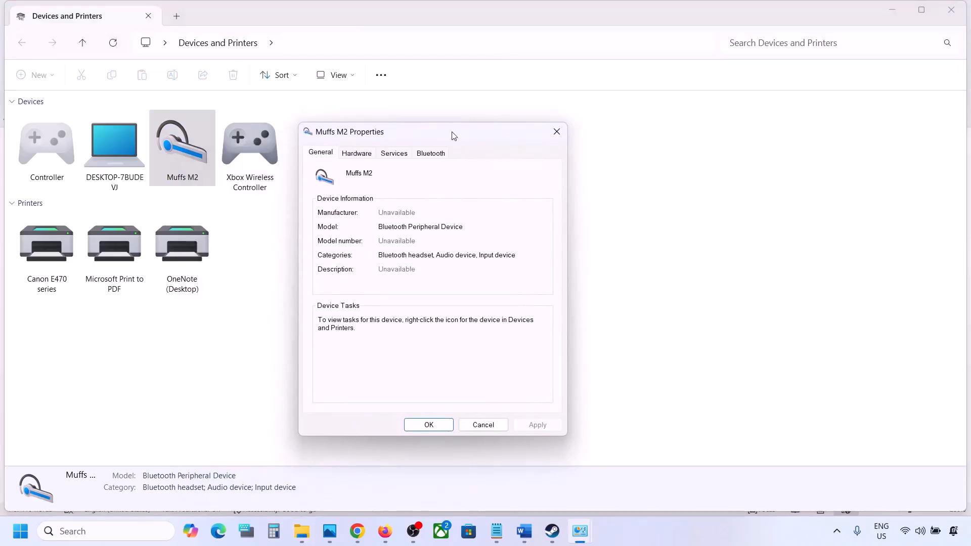
left_click(433, 155)
left_click(403, 158)
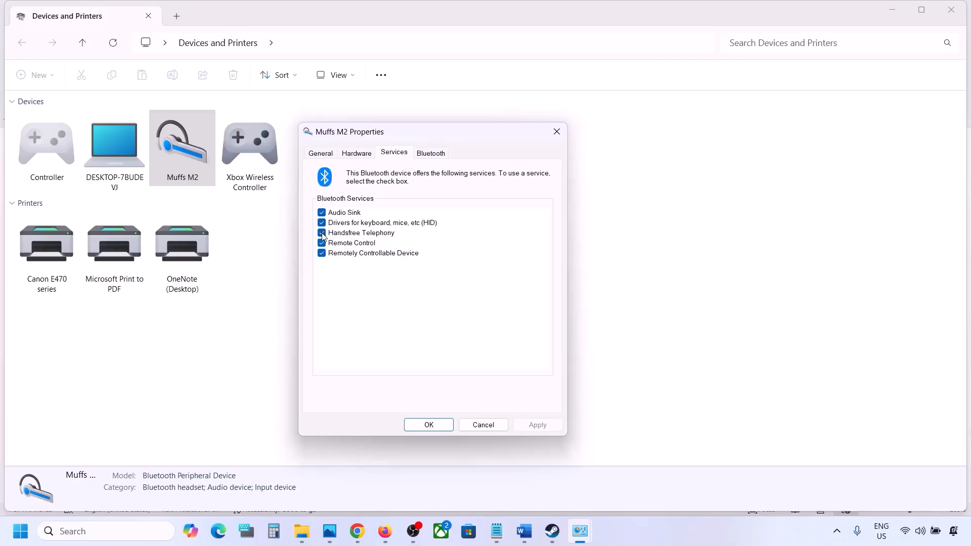
left_click(322, 233)
left_click(532, 424)
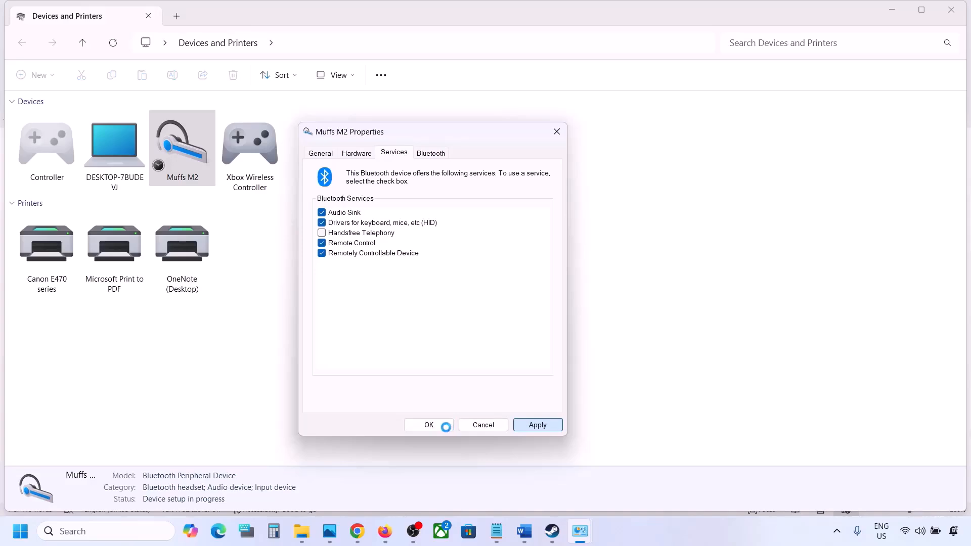
left_click(440, 426)
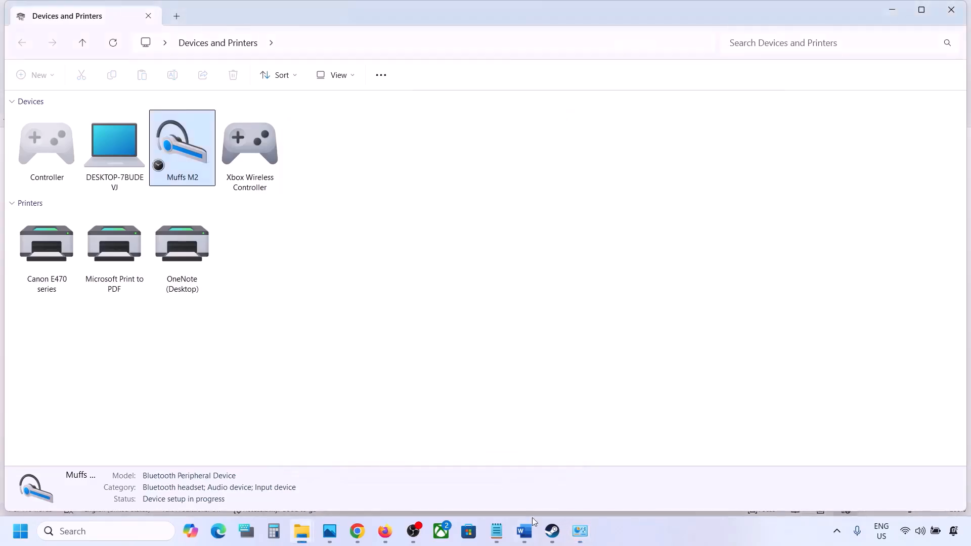
- Switch to the Word notes and highlight the Step 10 text "Install Audio Driver"
left_click(552, 532)
left_click(525, 531)
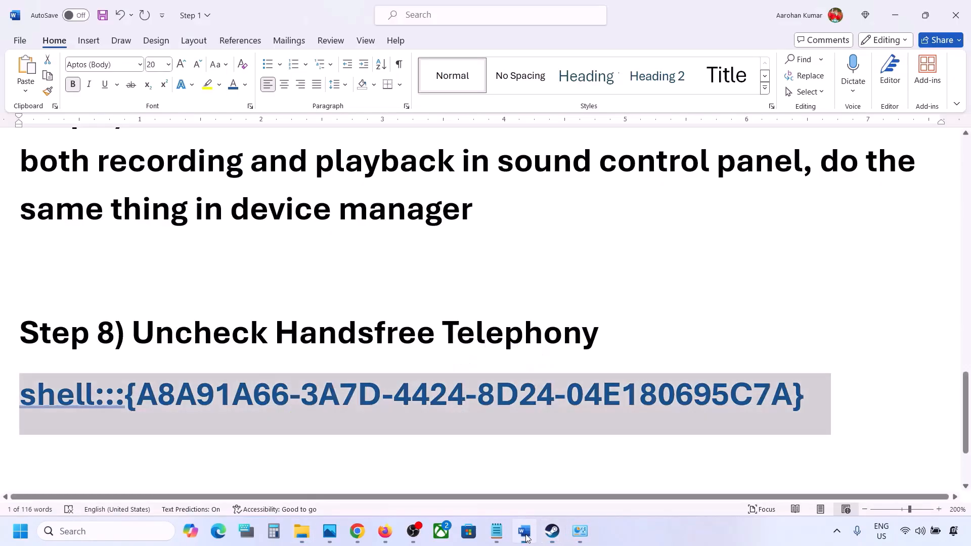
scroll(428, 362, "down", 3)
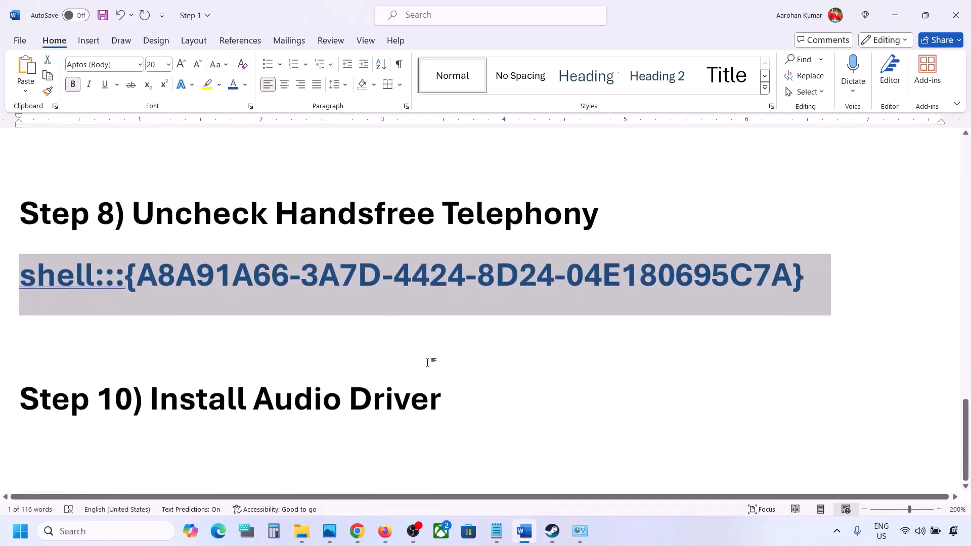
left_click_drag(166, 390, 441, 399)
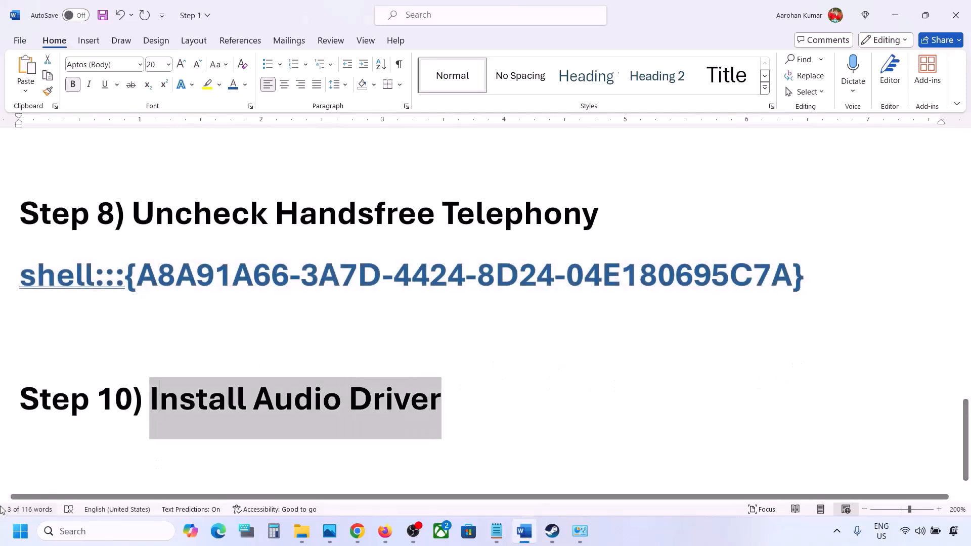
- Open Device Manager and start a driver update for Realtek(R) Audio under Sound, video and game controllers
right_click(15, 535)
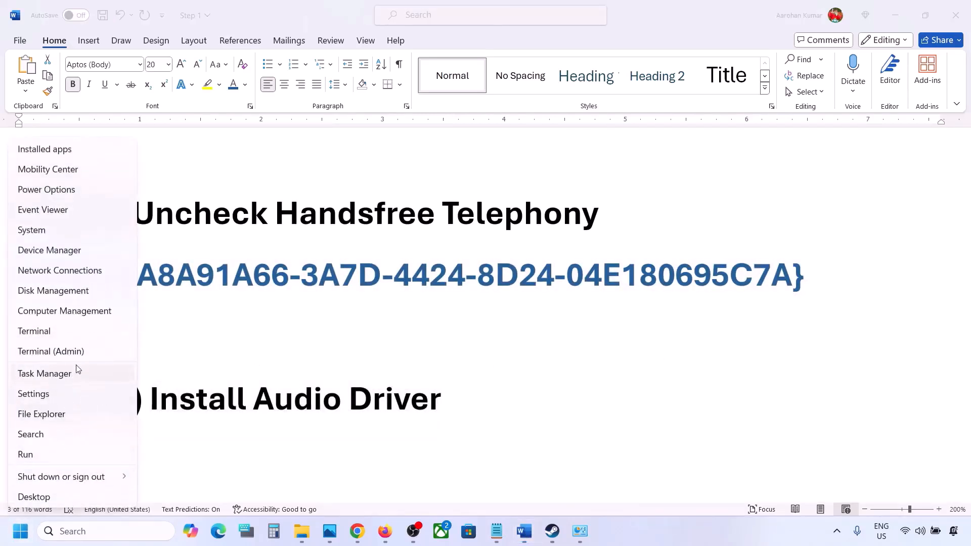
left_click(44, 250)
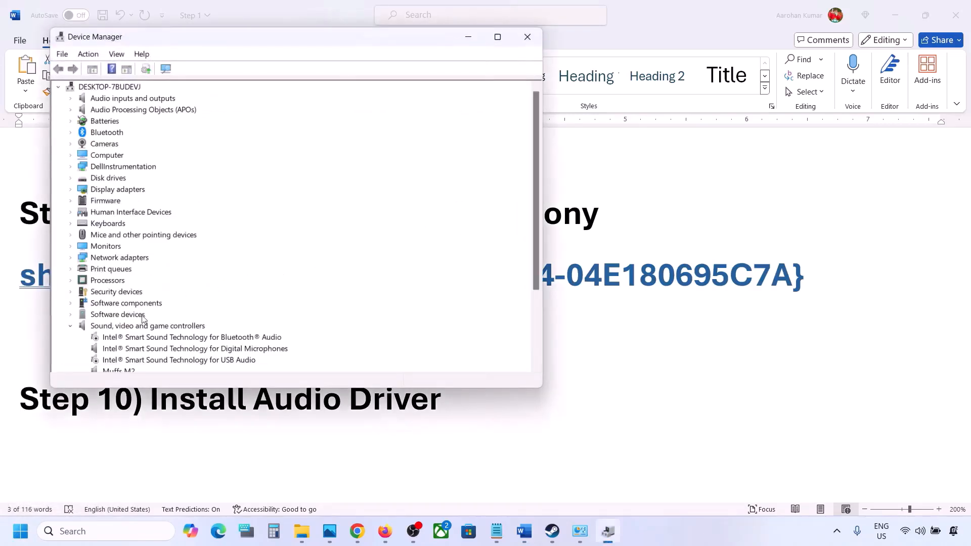
scroll(161, 331, "down", 2)
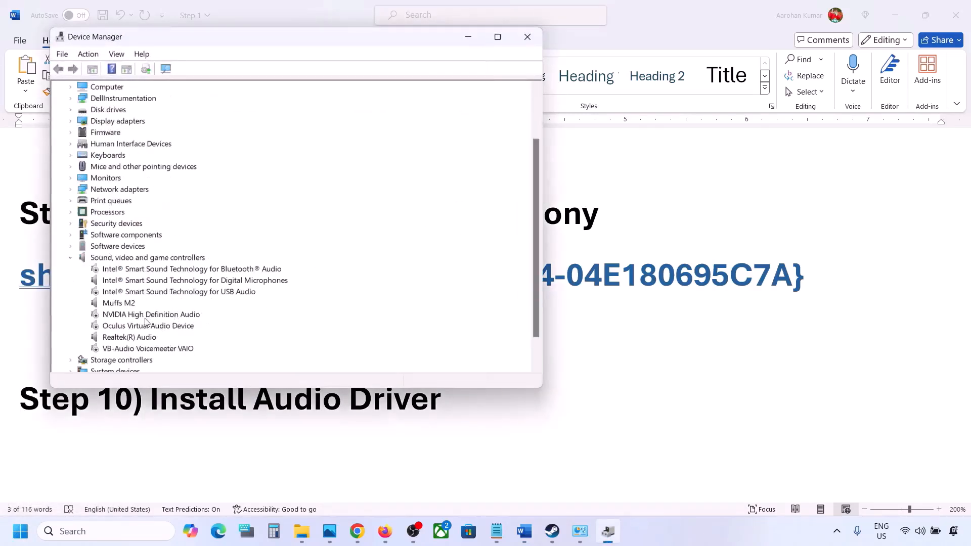
left_click(116, 339)
right_click(119, 340)
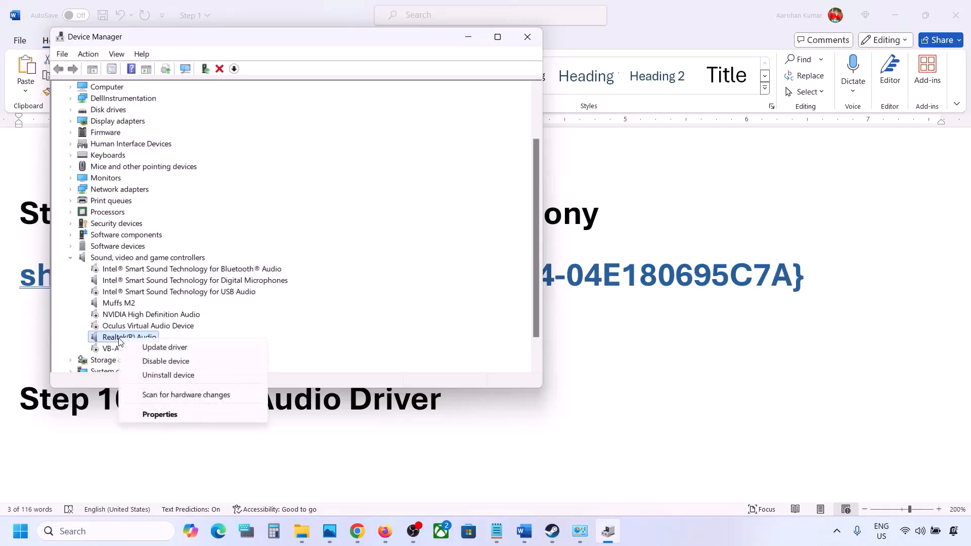
left_click(186, 349)
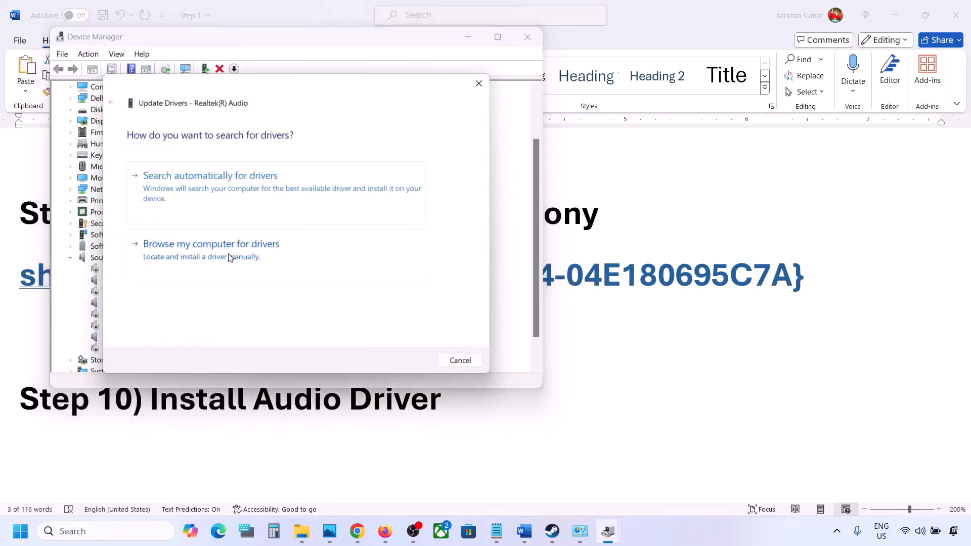
- Select the Realtek Audio model from the compatible drivers on the computer, cancel the driver update and close Device Manager
left_click(230, 257)
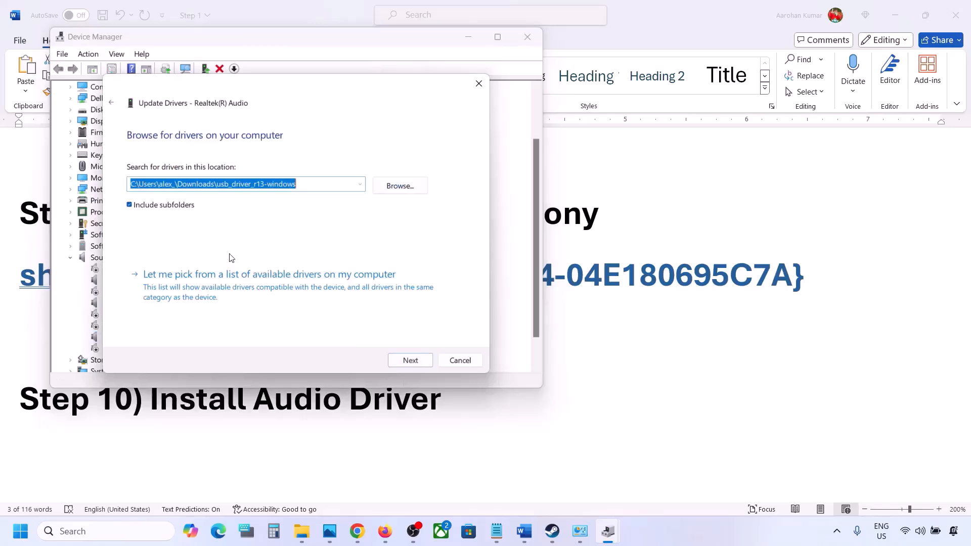
left_click(199, 289)
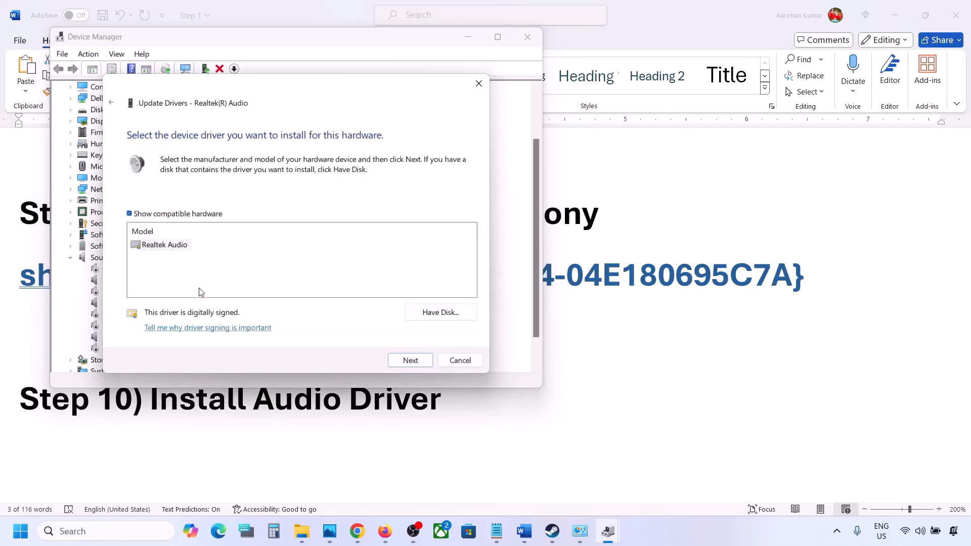
left_click(156, 245)
left_click_drag(286, 89, 398, 72)
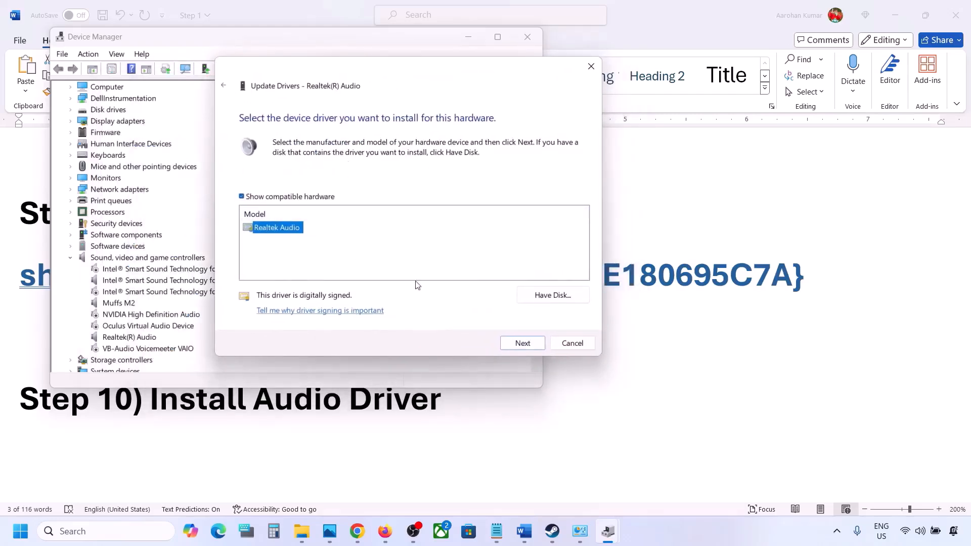
left_click(566, 350)
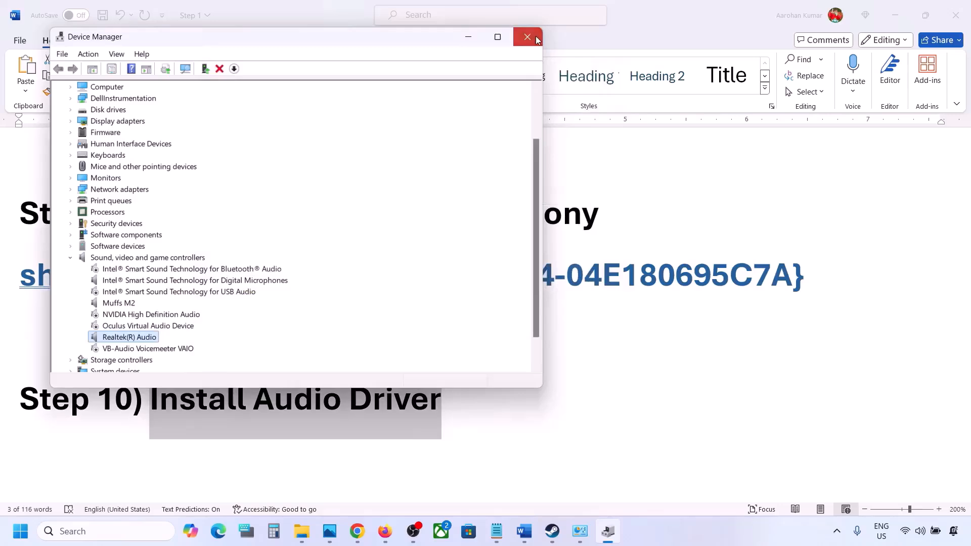
left_click(535, 37)
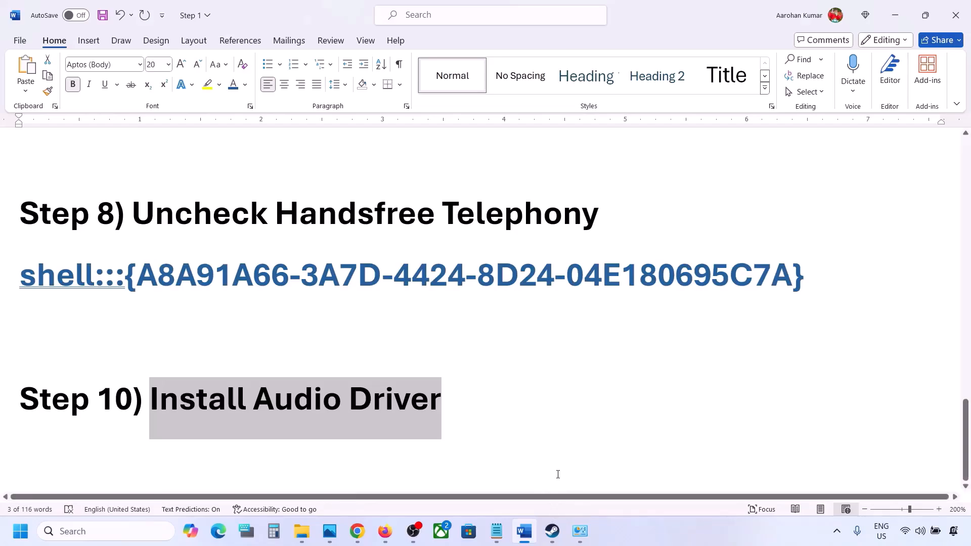
- Switch to Steam, view the file integrity verification option in Delta Force's Installed Files properties, and close the properties
scroll(554, 378, "up", 3)
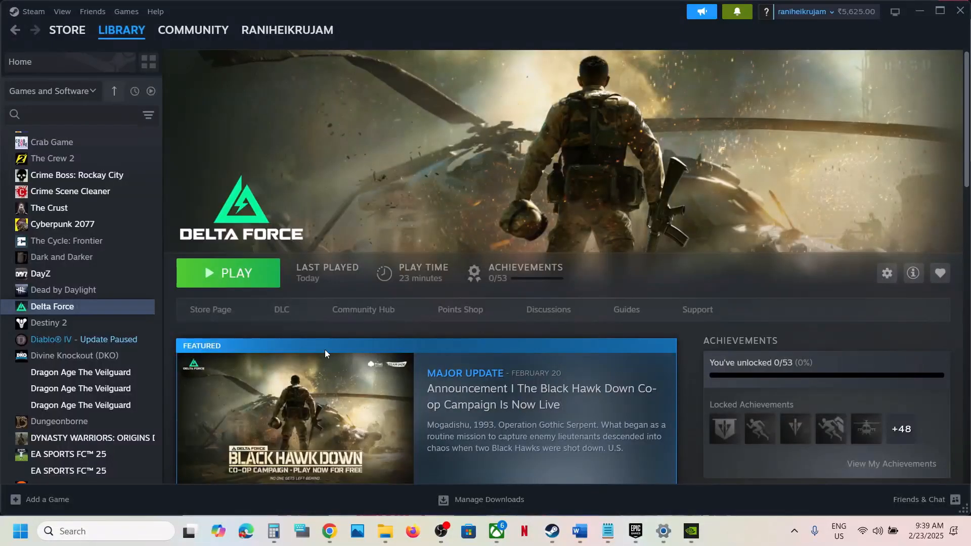
right_click(79, 306)
left_click(120, 400)
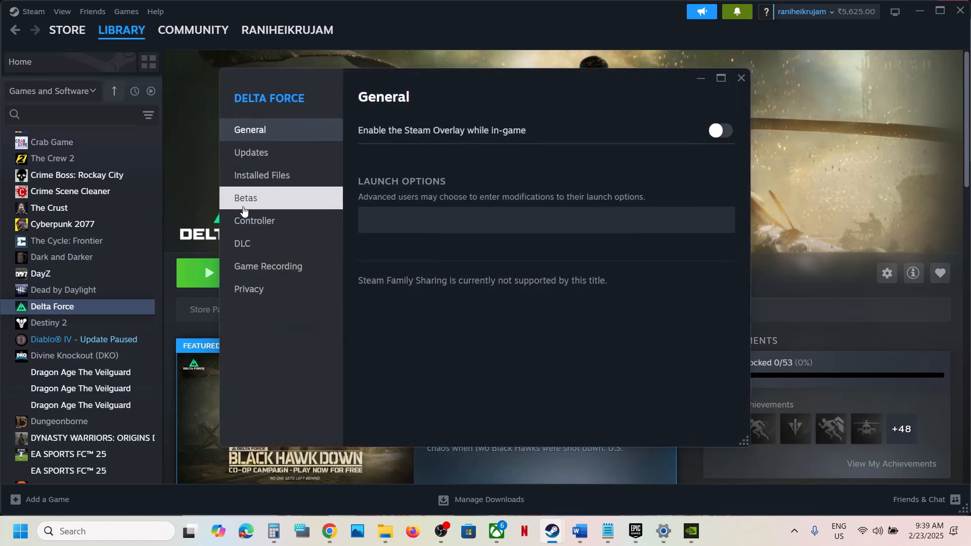
left_click(268, 176)
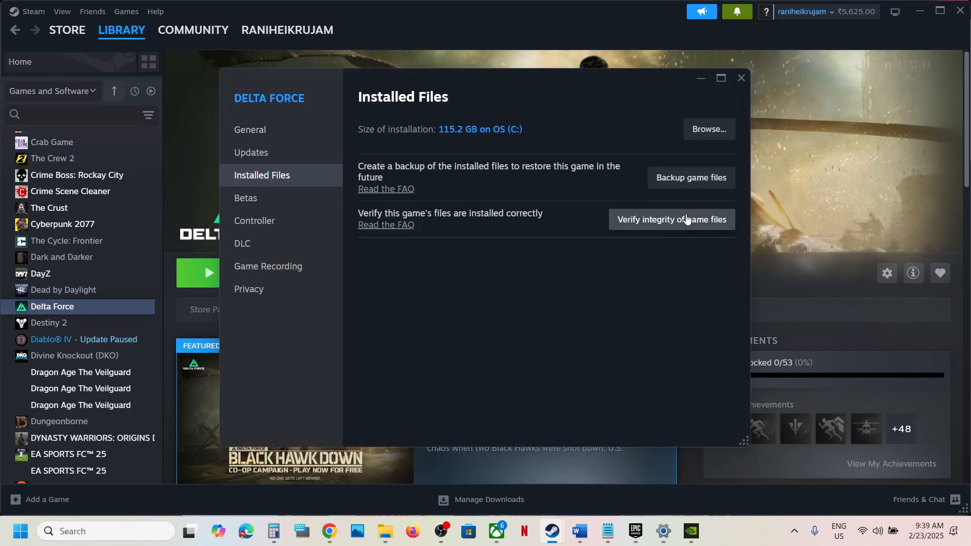
left_click(740, 79)
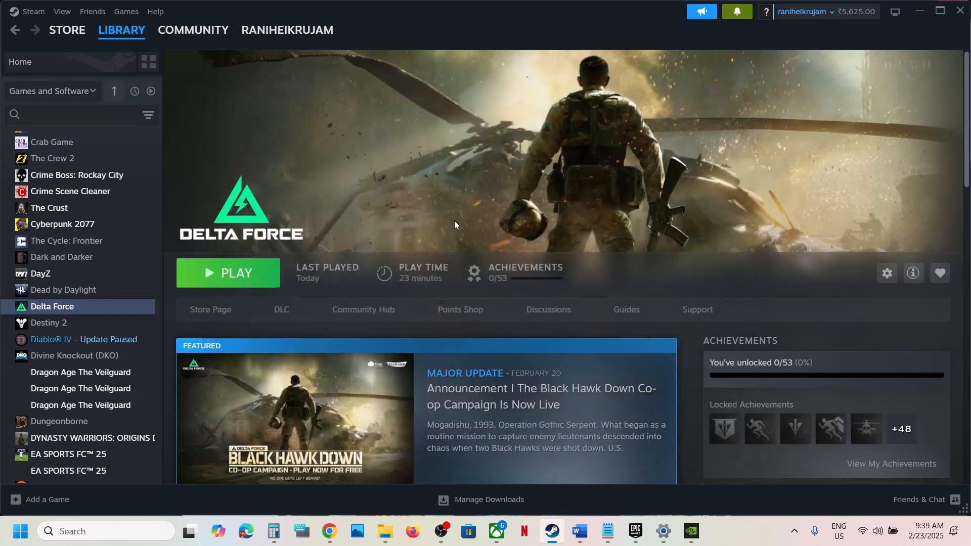
- Switch to the Epic Games Launcher, view the Verify Files option in Delta Force's management settings, and close them
left_click(635, 535)
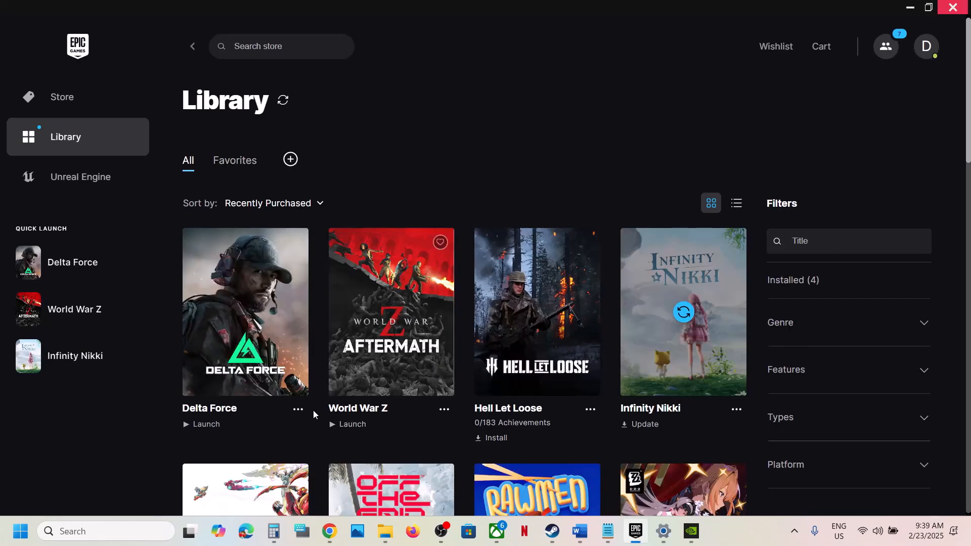
left_click(298, 410)
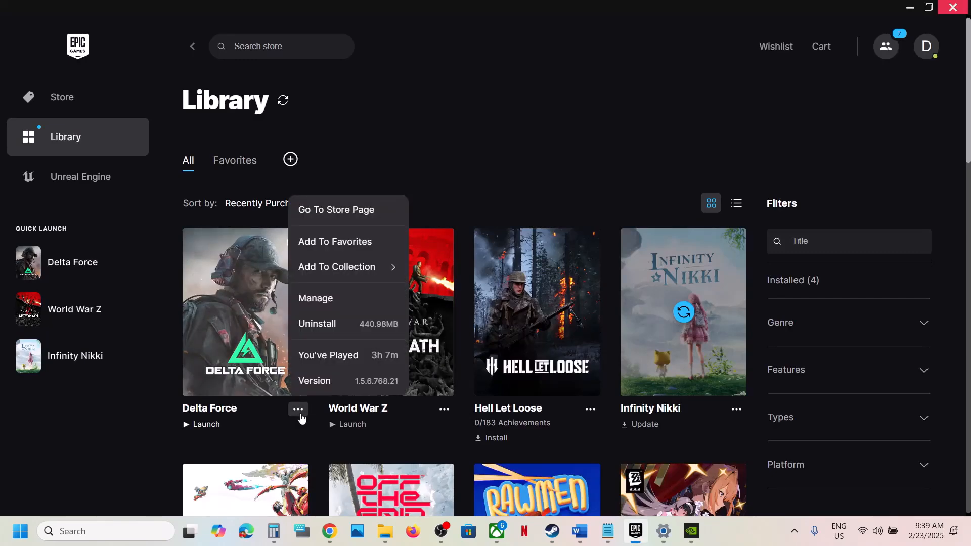
left_click(329, 303)
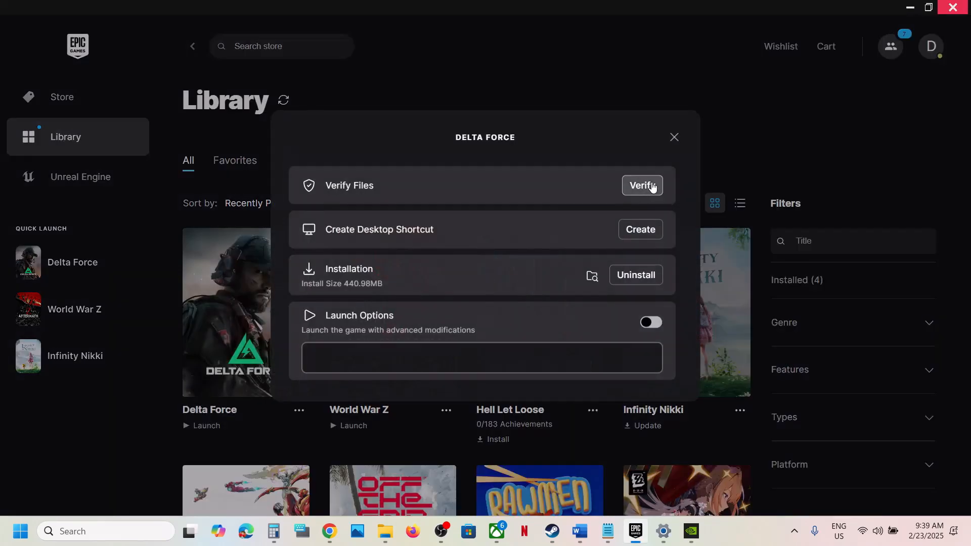
left_click(674, 137)
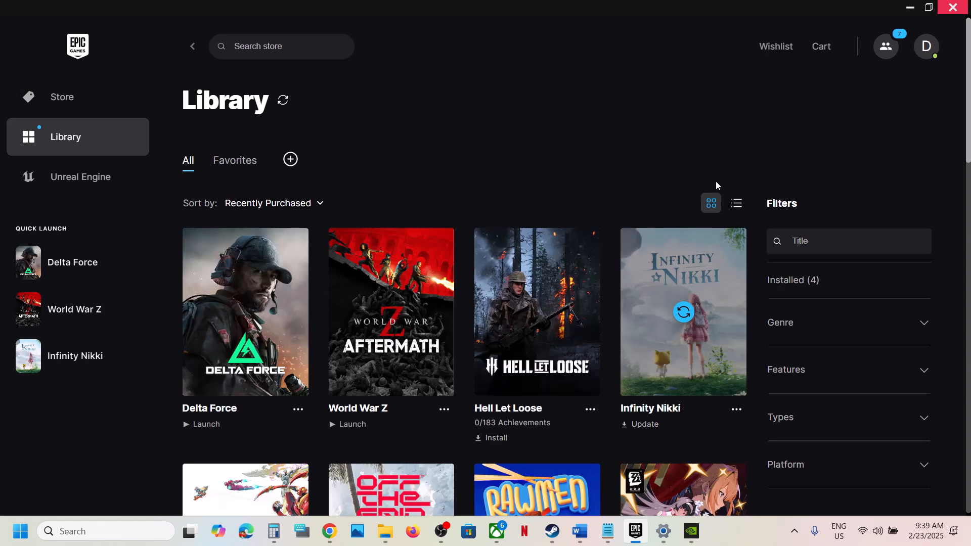